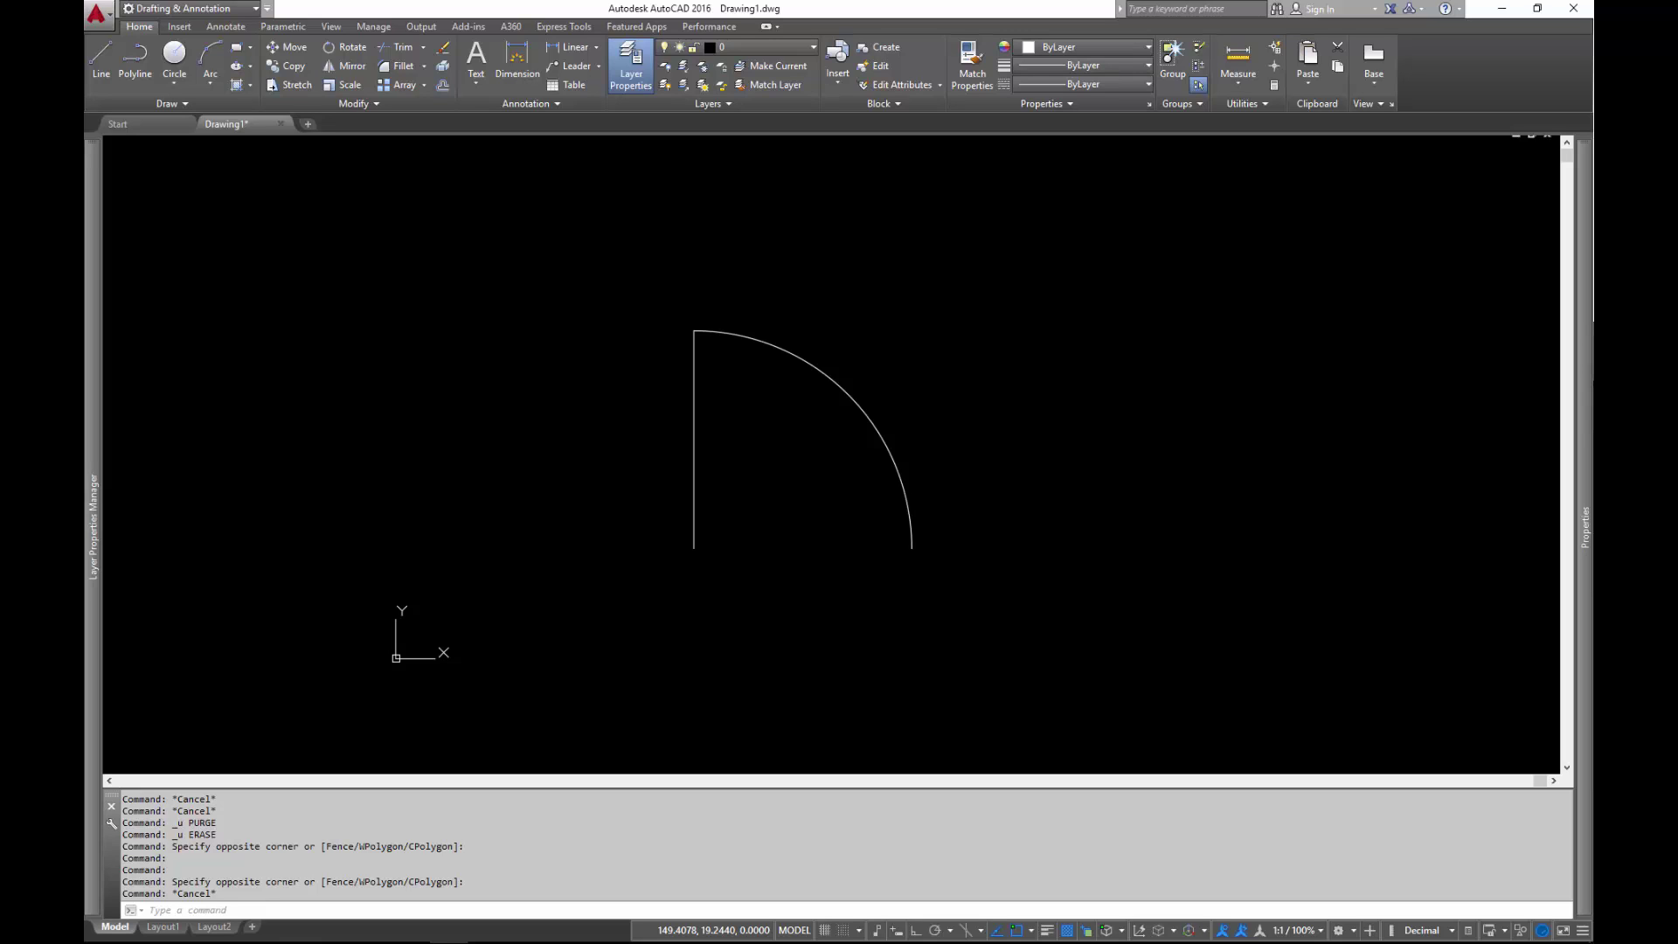
# - Move the door block a short distance to the left by its insertion point grip
pyautogui.click(760, 365)
pyautogui.click(676, 490)
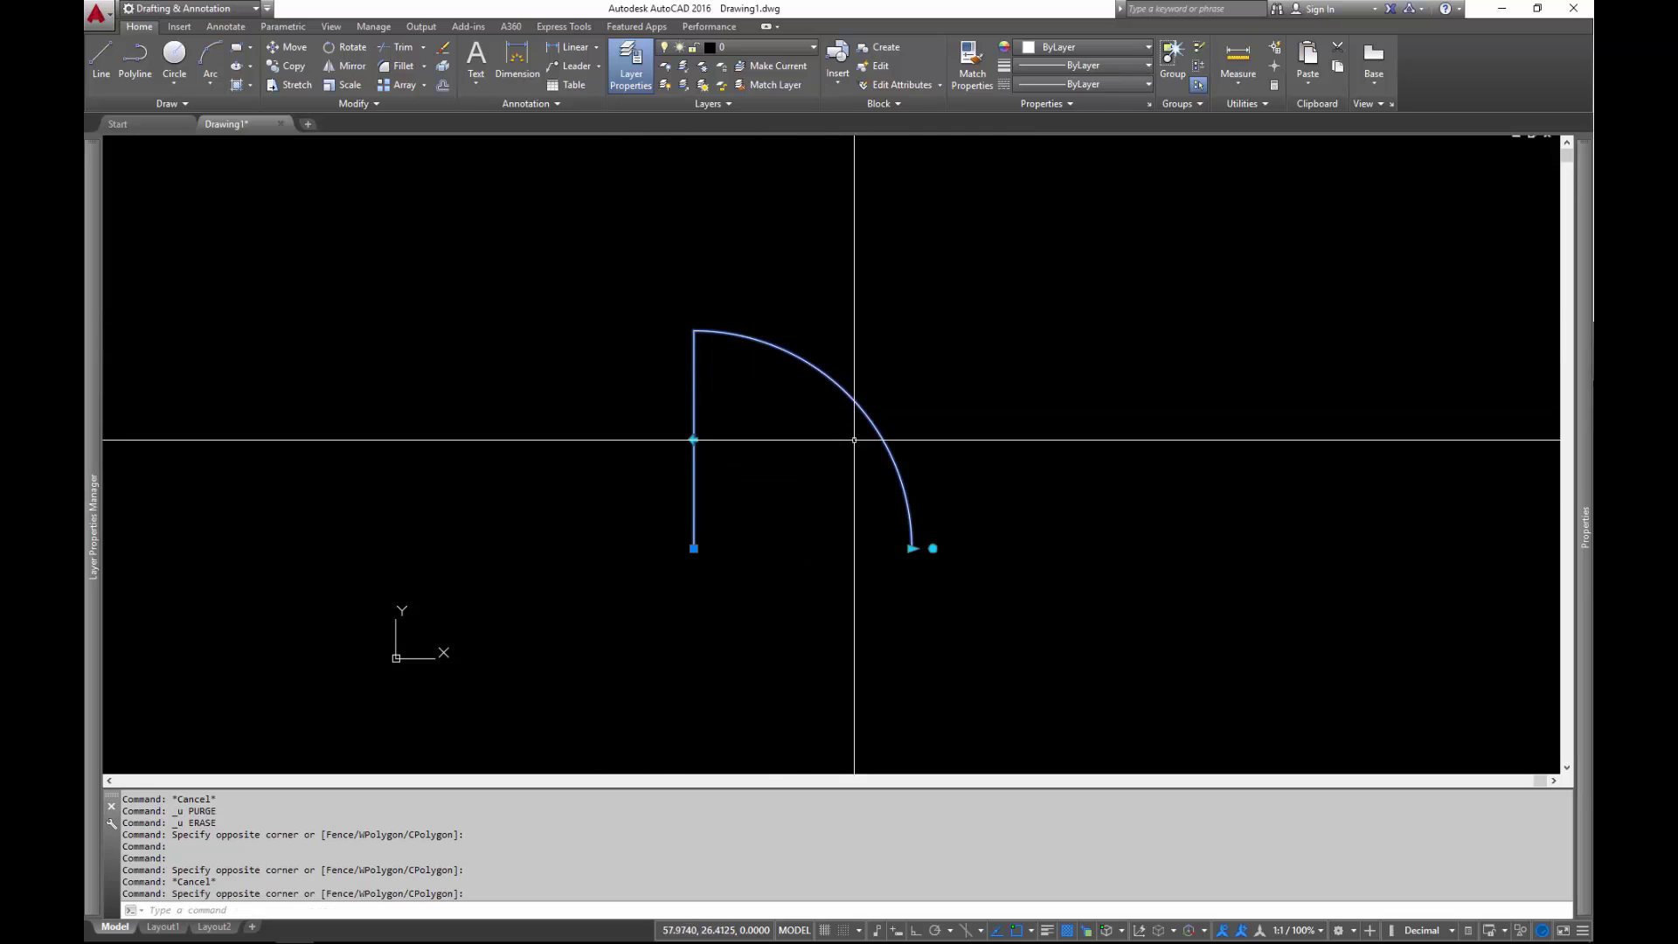
pyautogui.click(694, 548)
pyautogui.click(552, 532)
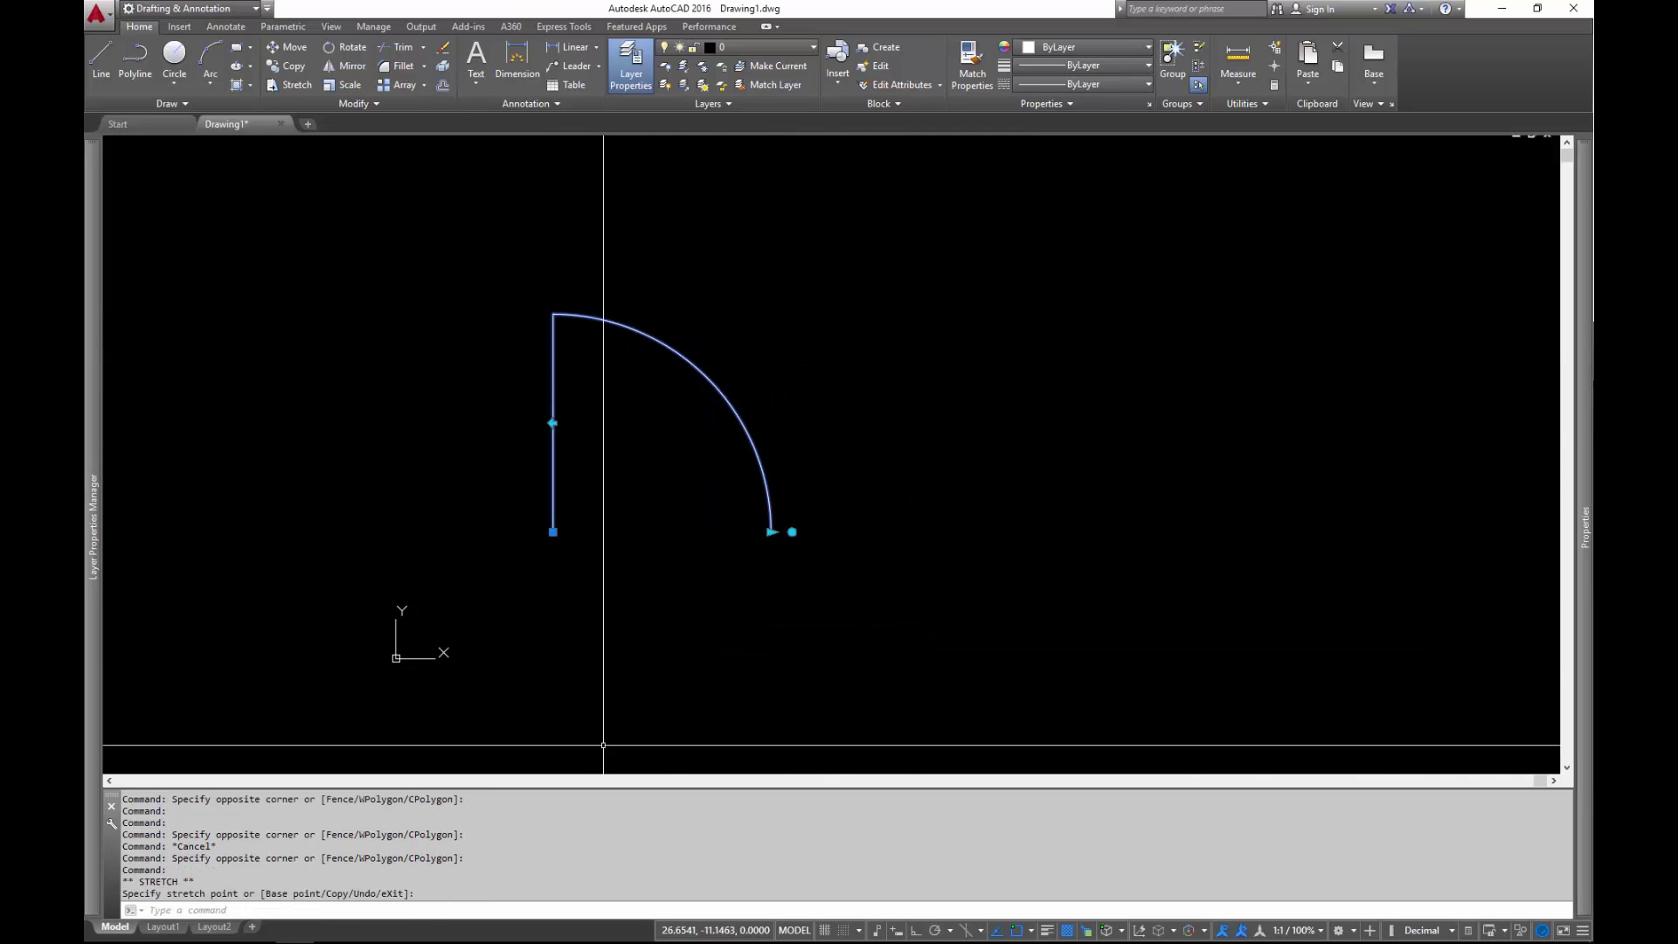
# - Flip the door block to its mirrored side and back with its flip grip
pyautogui.click(554, 416)
pyautogui.click(554, 420)
pyautogui.click(554, 423)
pyautogui.doubleClick(555, 437)
pyautogui.press('Escape')
pyautogui.click(562, 417)
pyautogui.click(546, 460)
pyautogui.click(554, 423)
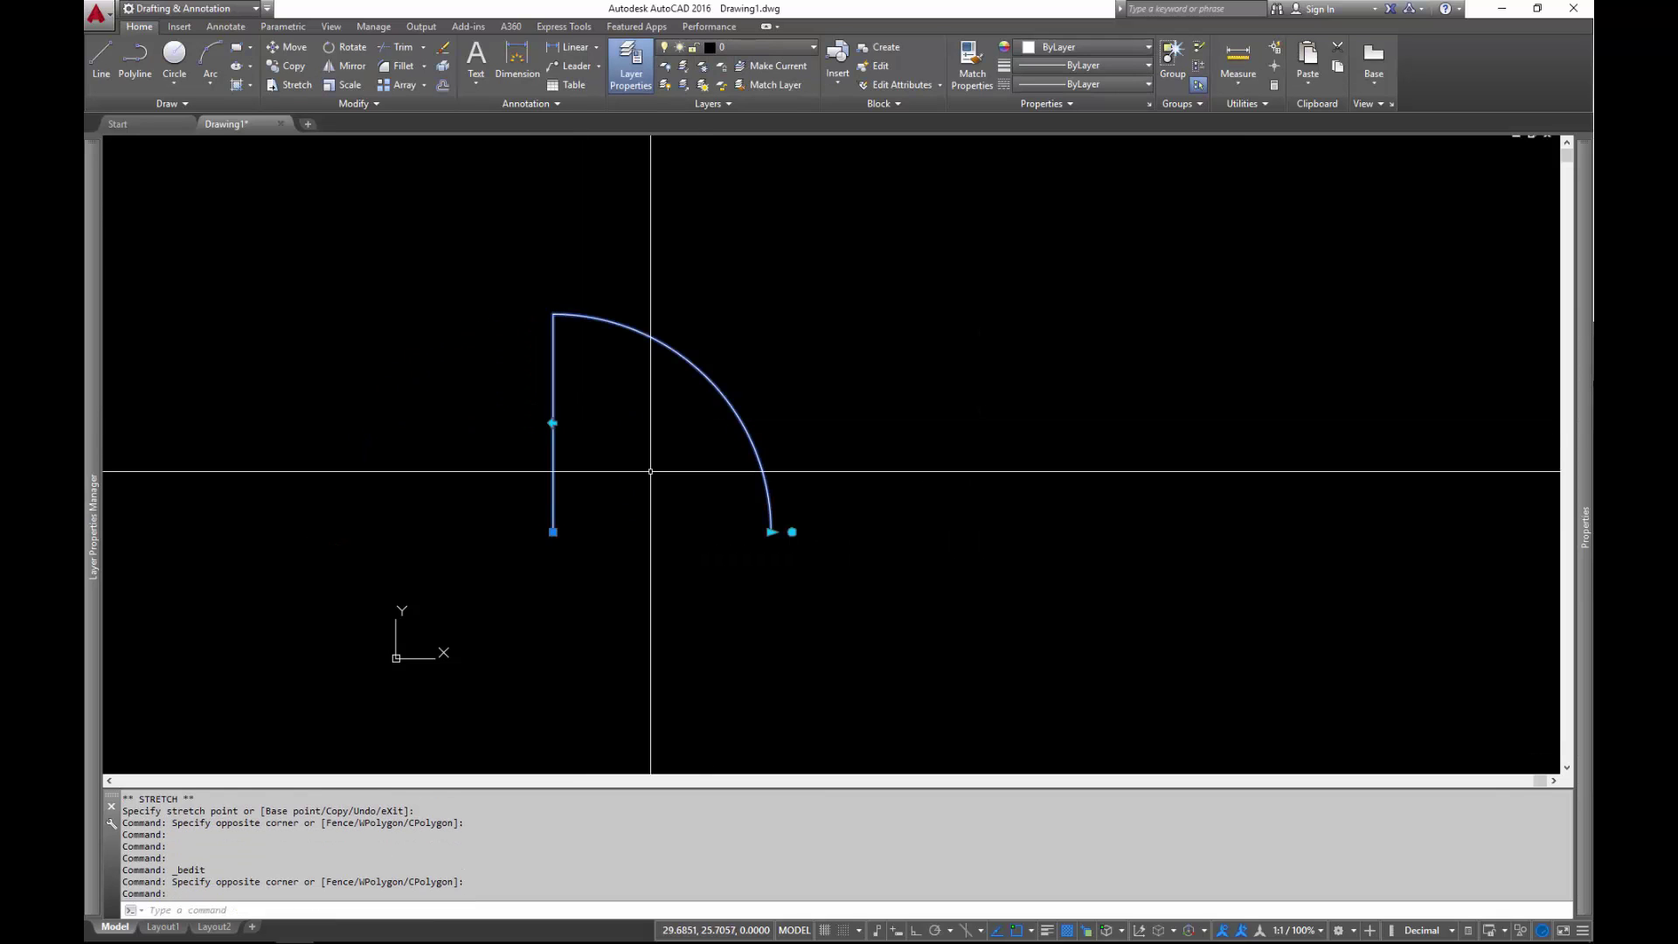
# - Stretch the door block to a width of about 52 and rotate its opening angle to 335 using its grips
pyautogui.click(769, 532)
pyautogui.click(900, 611)
pyautogui.click(998, 532)
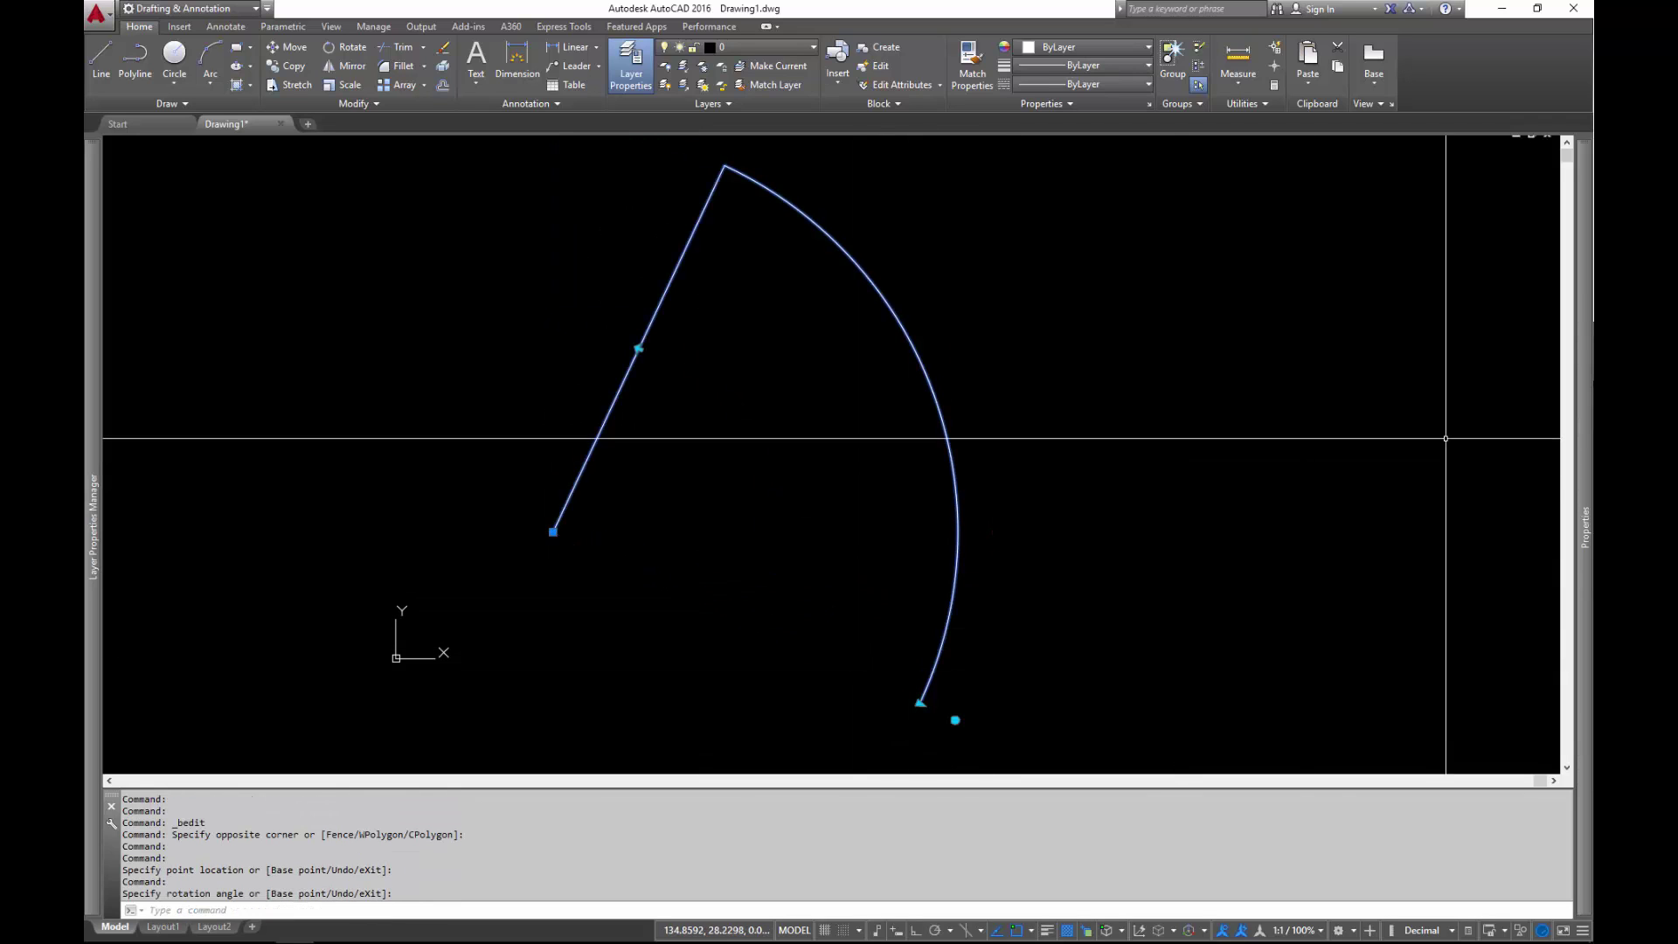
# - Set the door block's custom Width property to 36
pyautogui.moveTo(1585, 407)
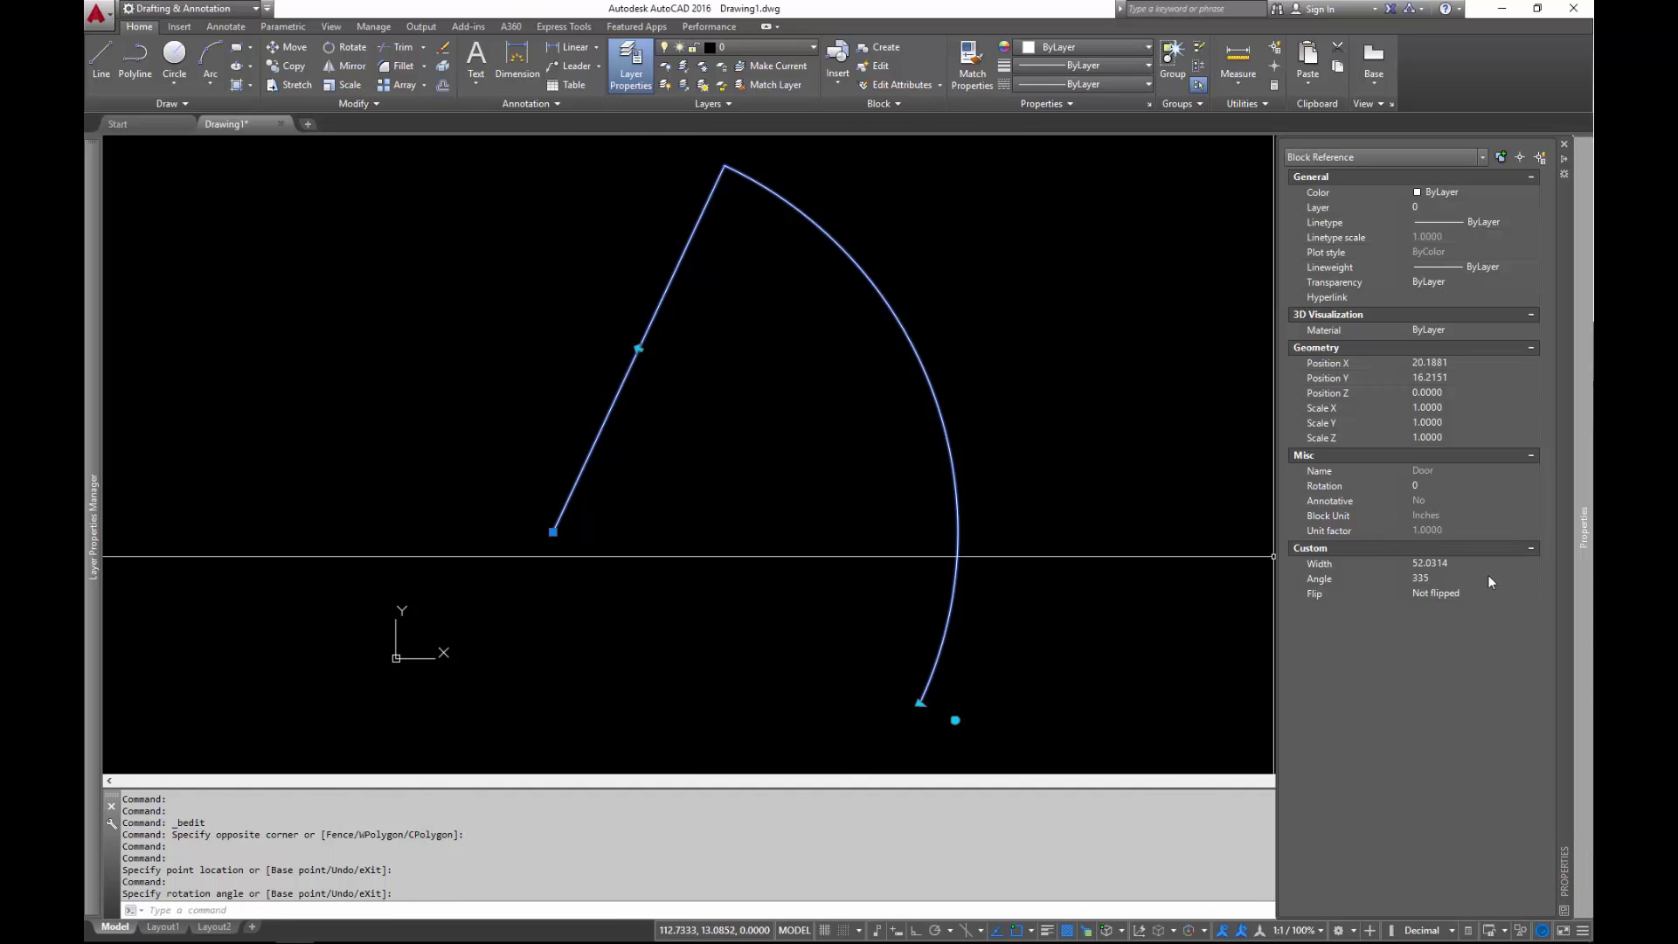
pyautogui.click(1446, 562)
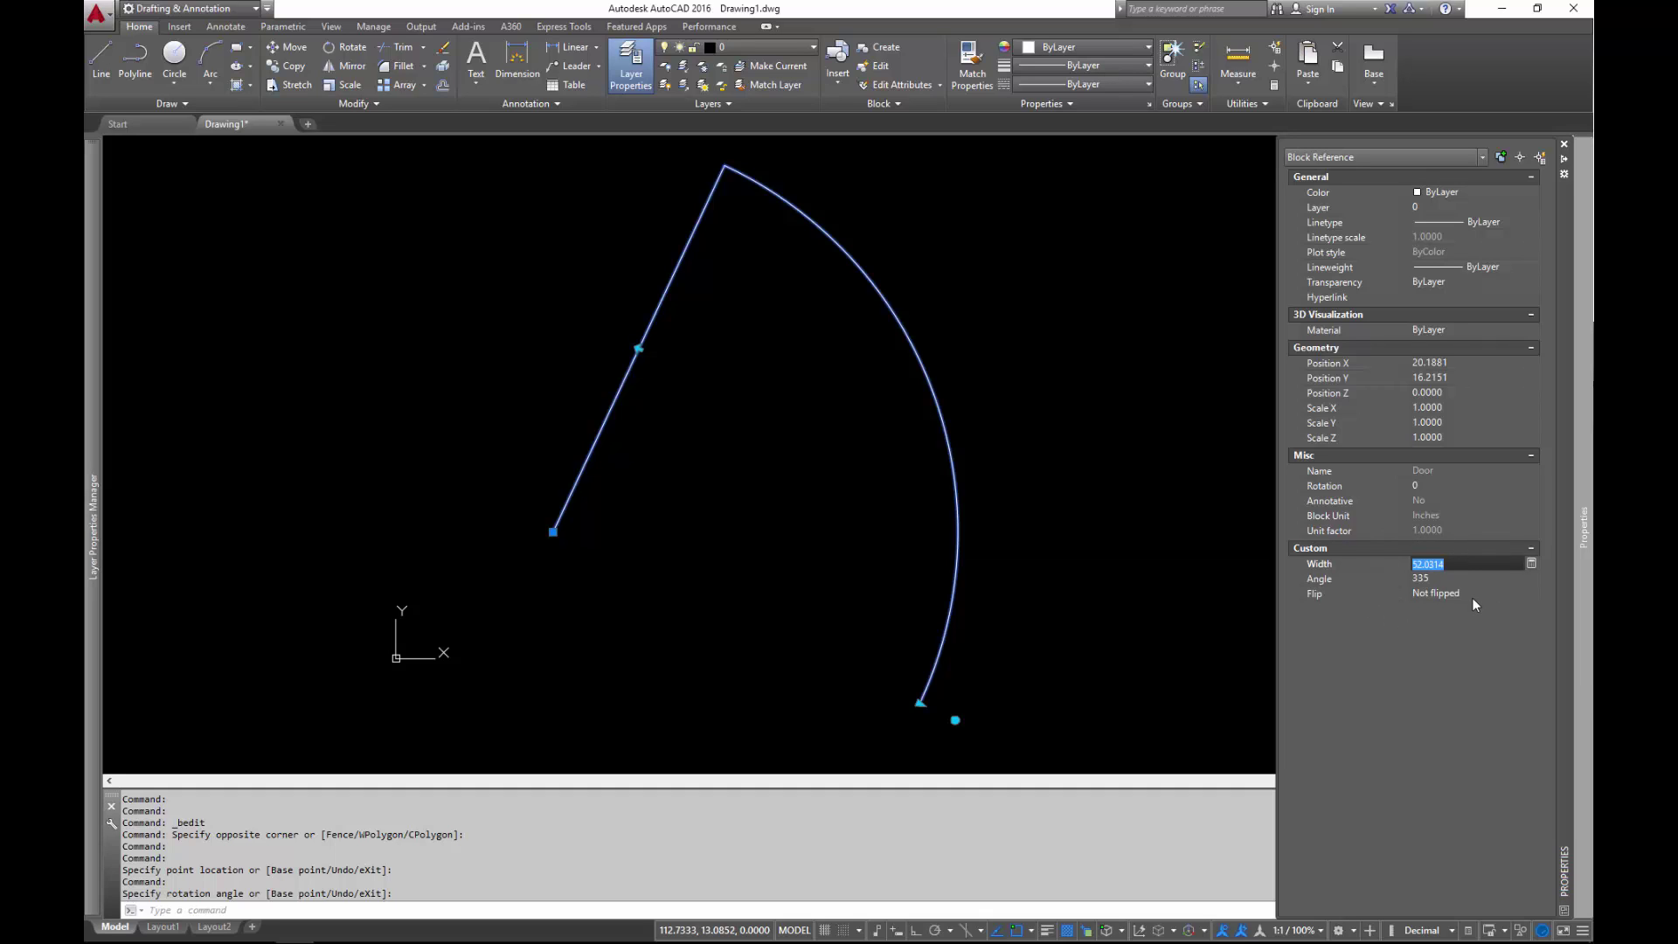
pyautogui.write('36')
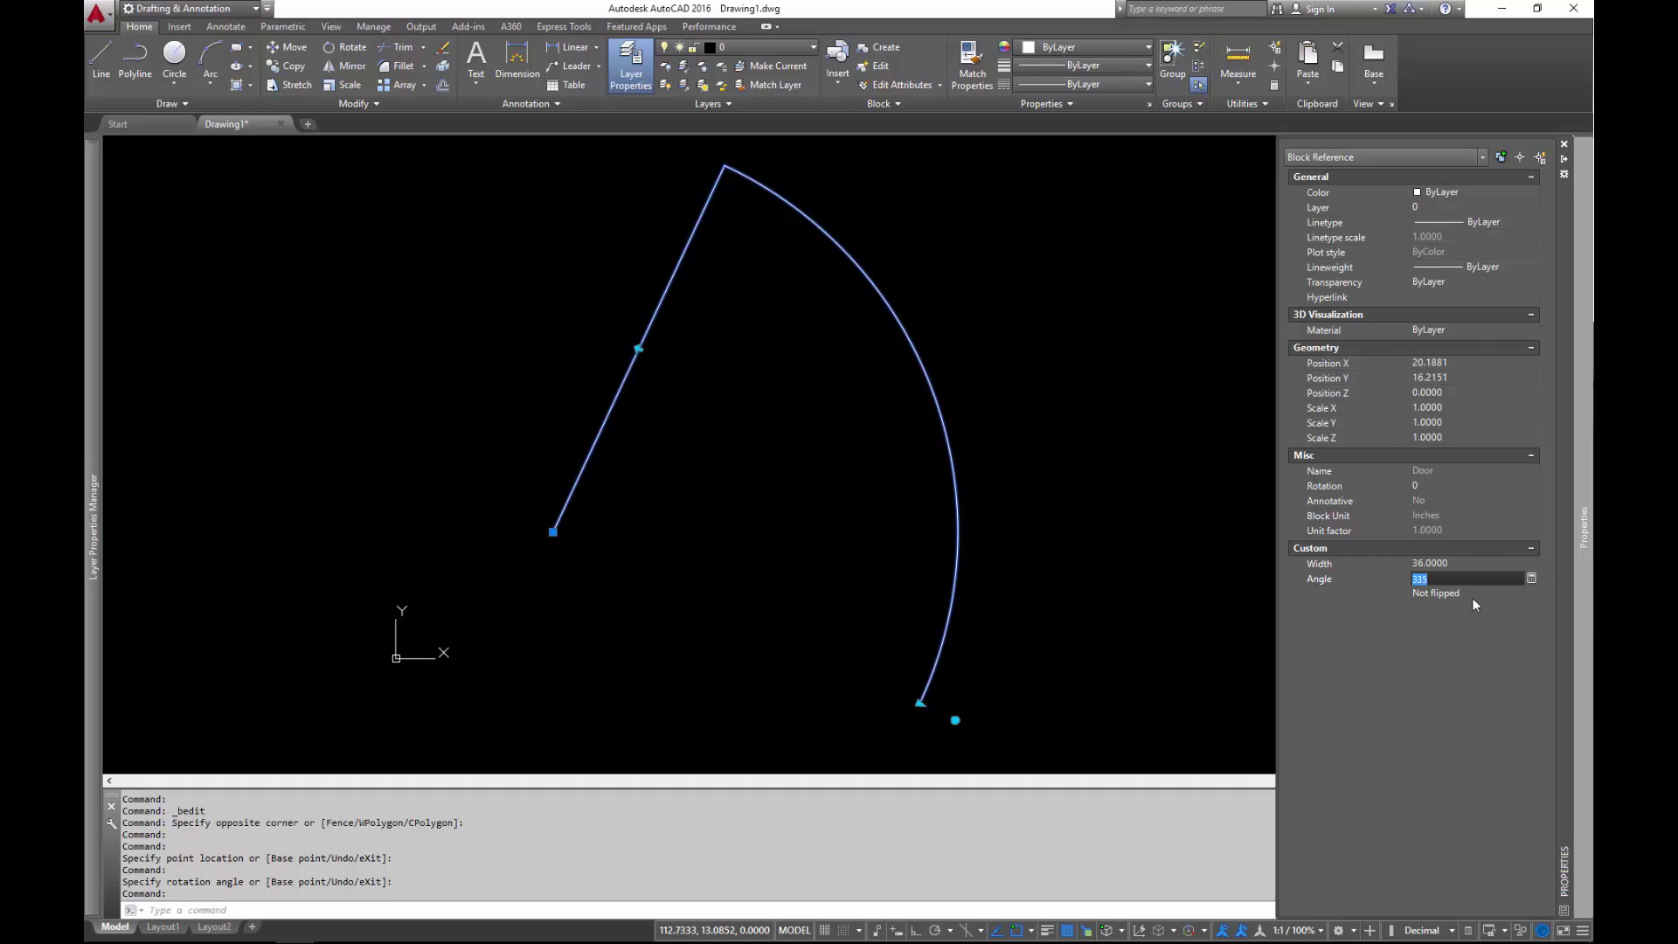
pyautogui.press('Return')
pyautogui.press('Escape')
# - Copy the door block to a spot up and to the right of the original
pyautogui.scroll(-5, 715, 507)
pyautogui.write('gg')
pyautogui.press('space')
pyautogui.click(769, 455)
pyautogui.click(746, 546)
pyautogui.press('space')
pyautogui.click(737, 544)
pyautogui.click(945, 441)
pyautogui.press('space')
# - Set the copied door's custom Width to 28 and its Angle to 90
pyautogui.click(1000, 361)
pyautogui.click(931, 407)
pyautogui.moveTo(1578, 556)
pyautogui.click(1480, 564)
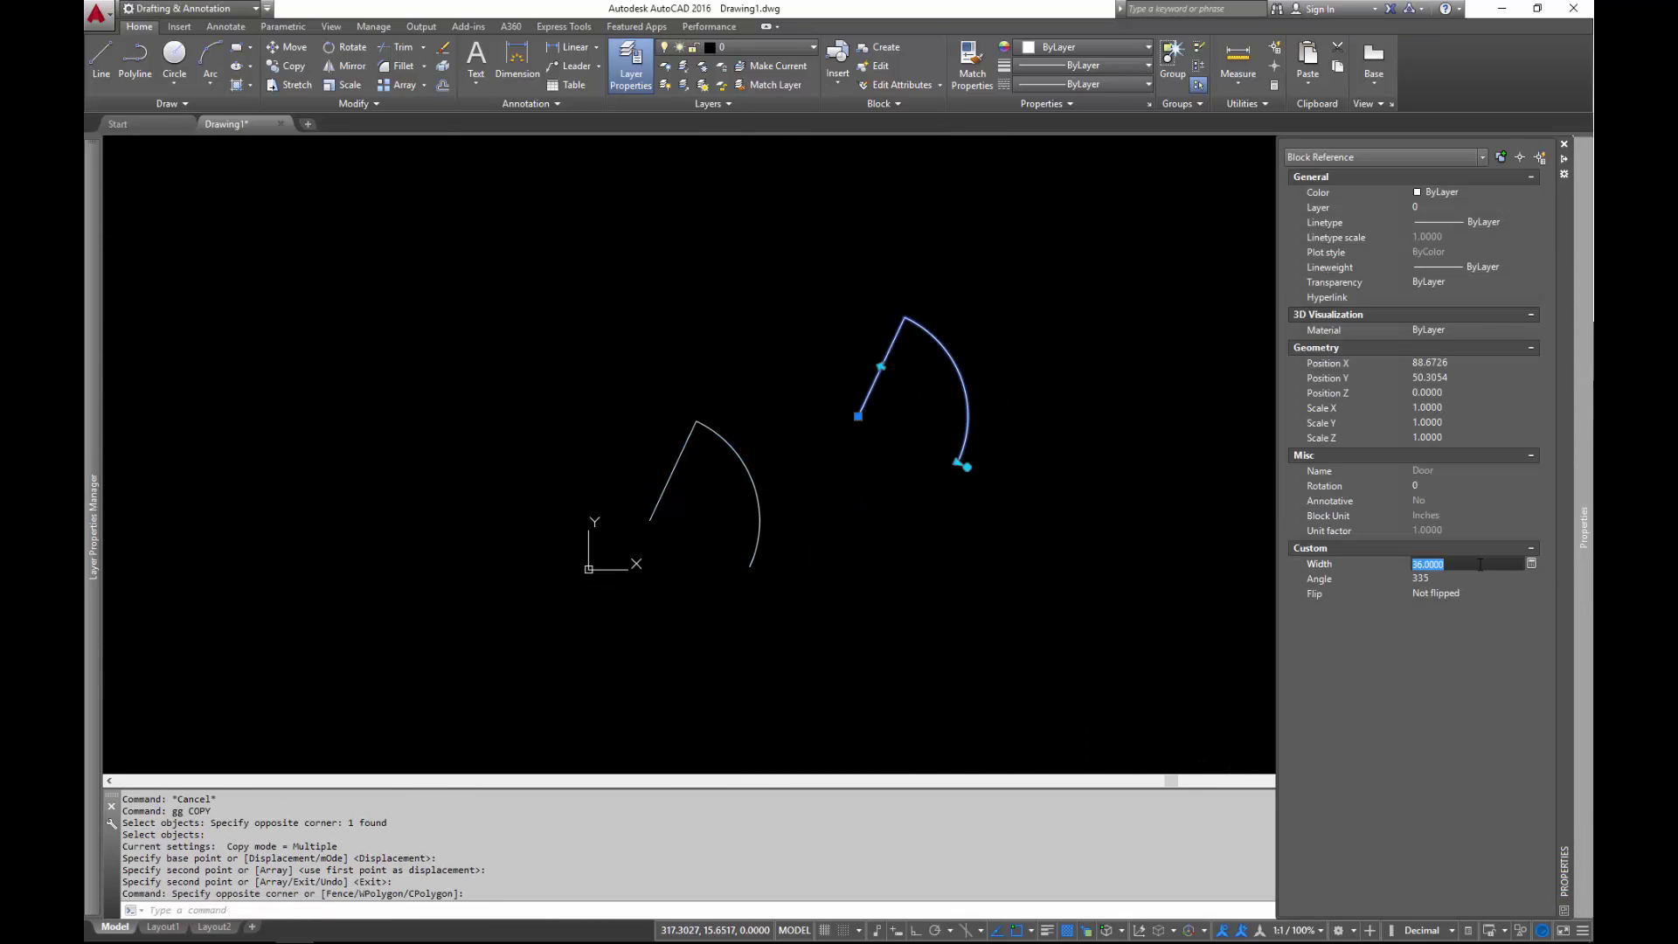
pyautogui.press('Tab')
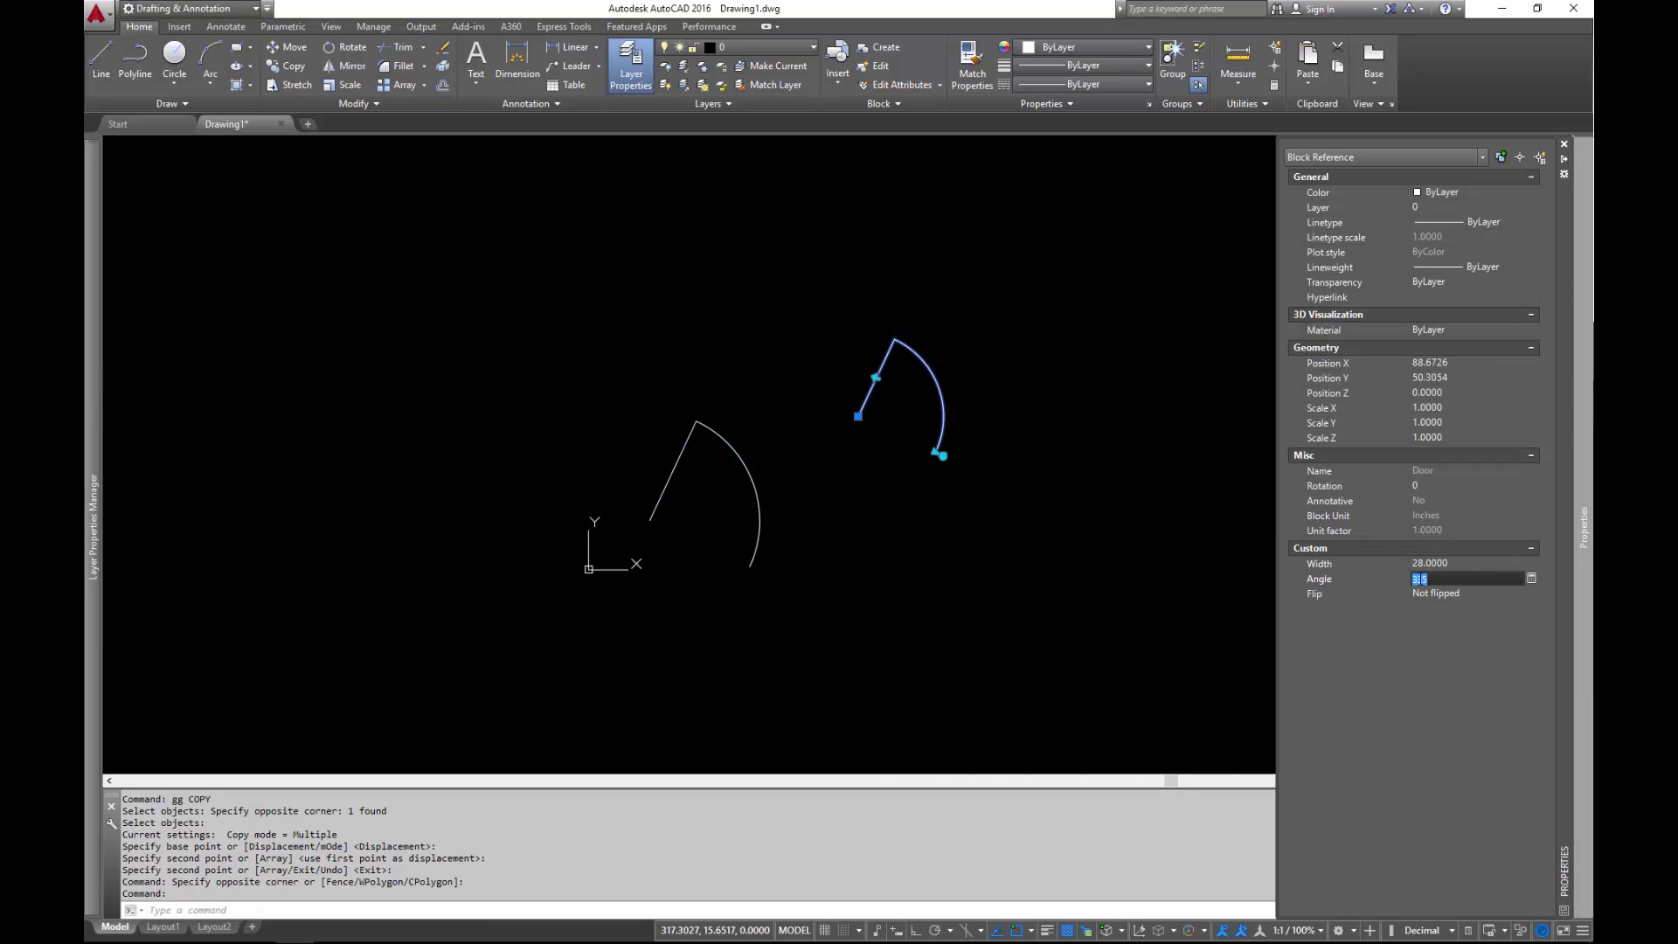
pyautogui.write('90')
pyautogui.press('Return')
pyautogui.press('Escape')
pyautogui.press('Escape')
# - Set the original door's custom Angle property to 0
pyautogui.click(824, 456)
pyautogui.click(741, 526)
pyautogui.click(1427, 578)
pyautogui.write('90')
pyautogui.press('Return')
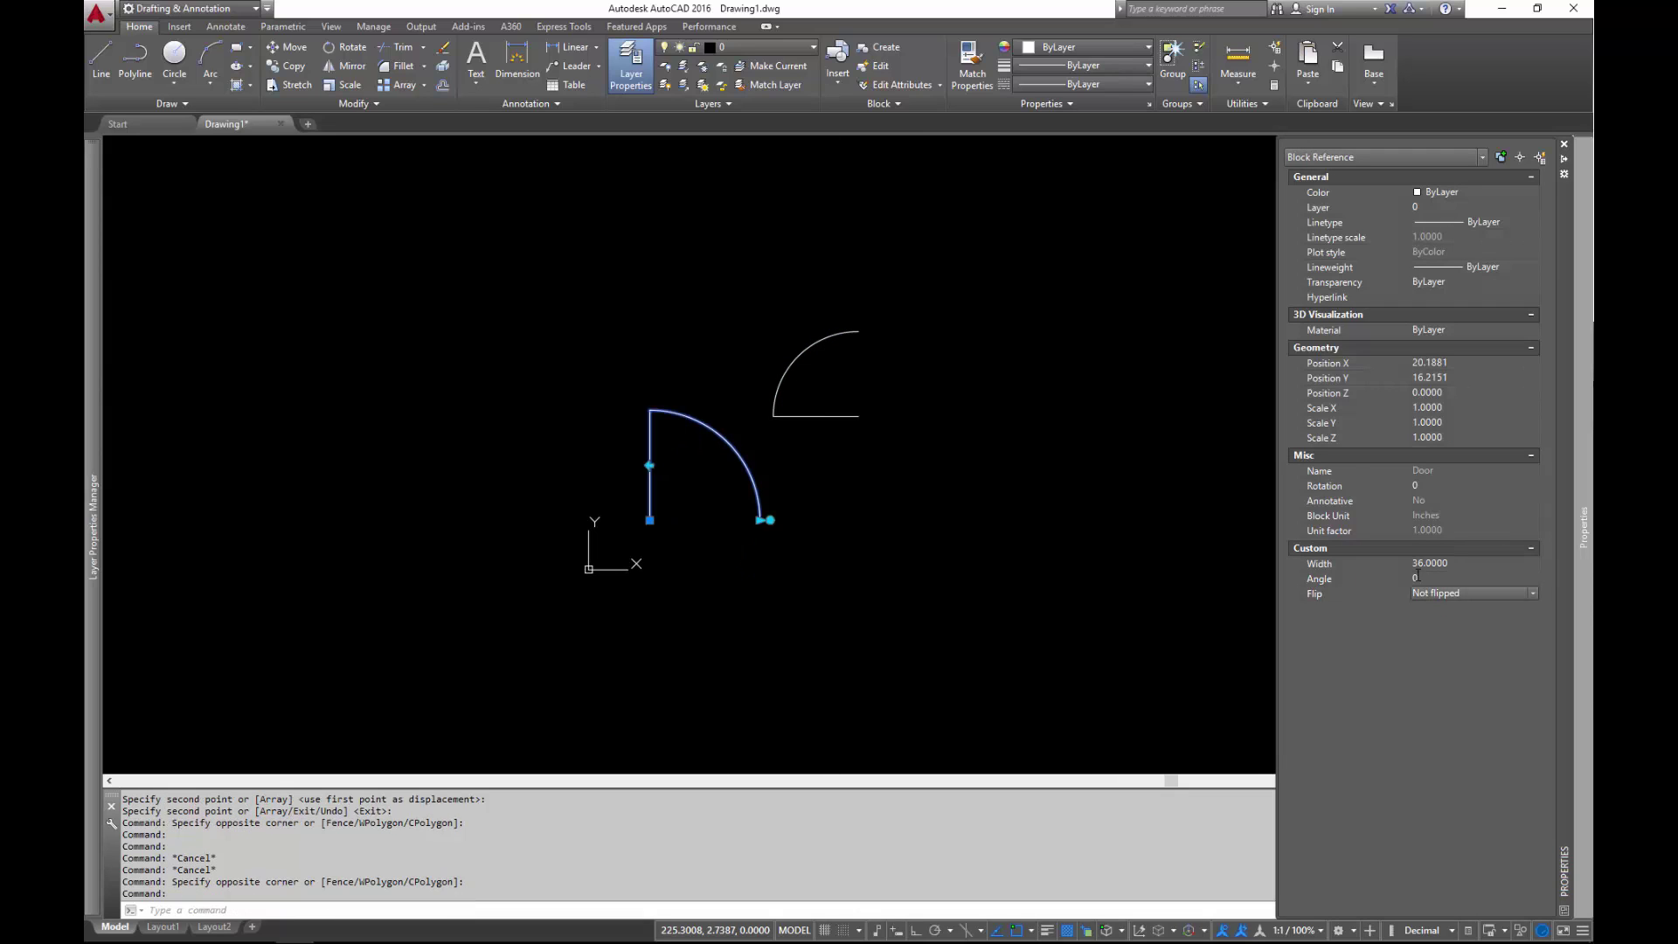
pyautogui.press('Escape')
# - Flip the original door so that its swing arc lies on the left of the door leaf
pyautogui.press('Escape')
pyautogui.press('Escape')
pyautogui.click(870, 385)
pyautogui.click(839, 418)
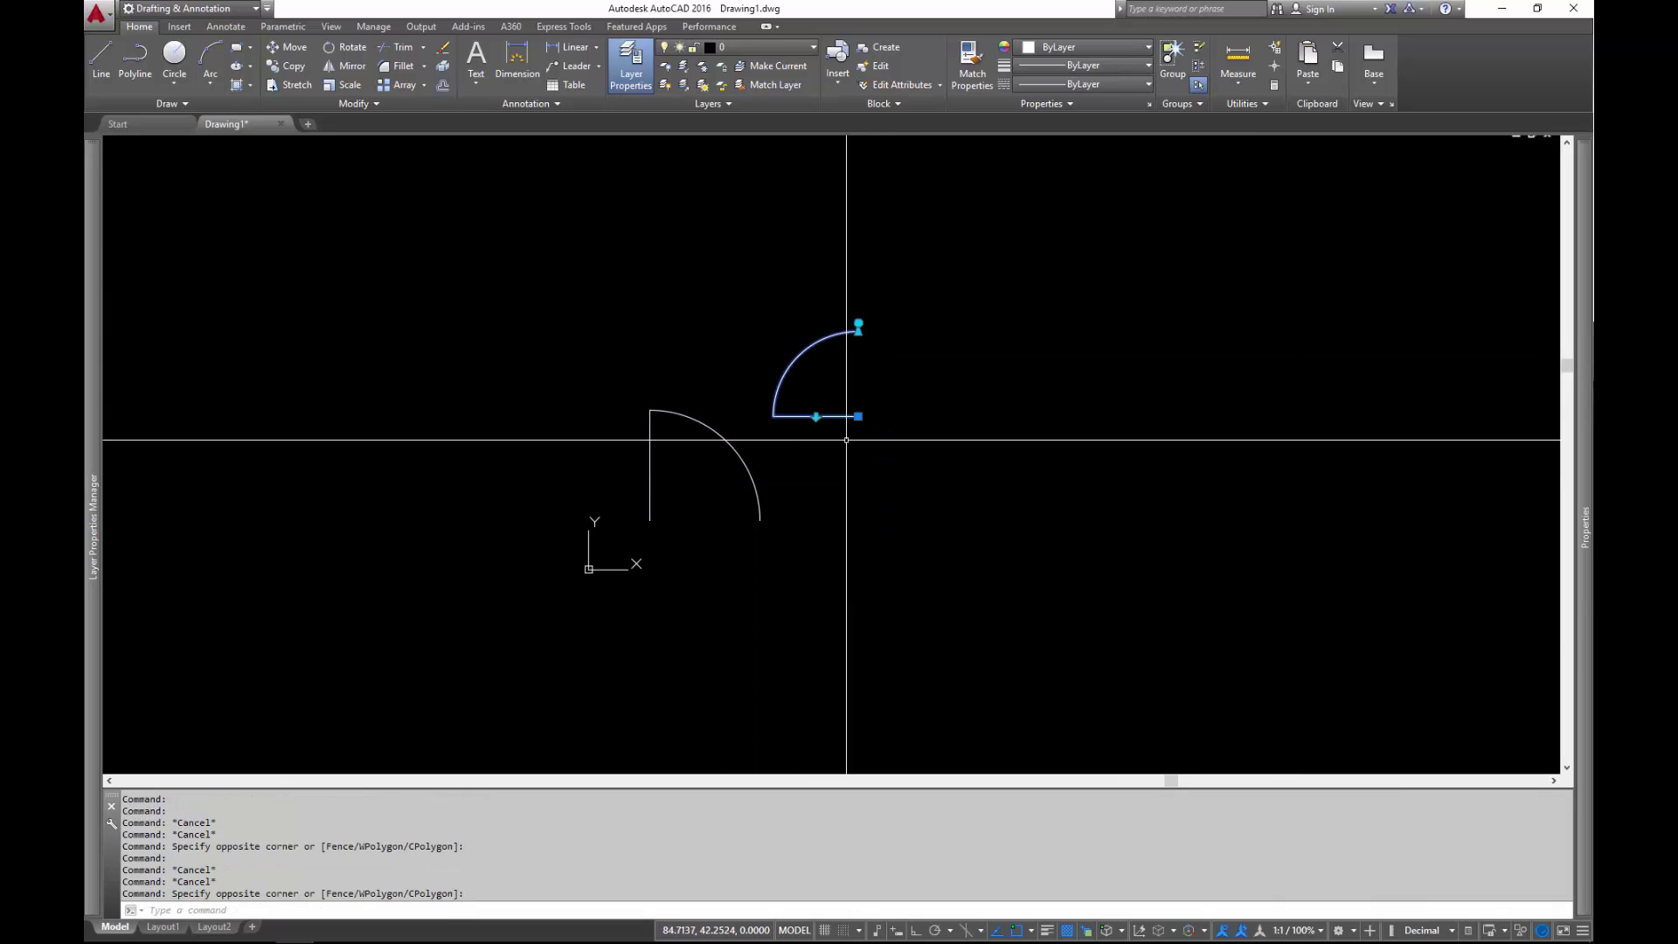
pyautogui.press('Escape')
pyautogui.press('Escape')
pyautogui.click(693, 391)
pyautogui.click(610, 501)
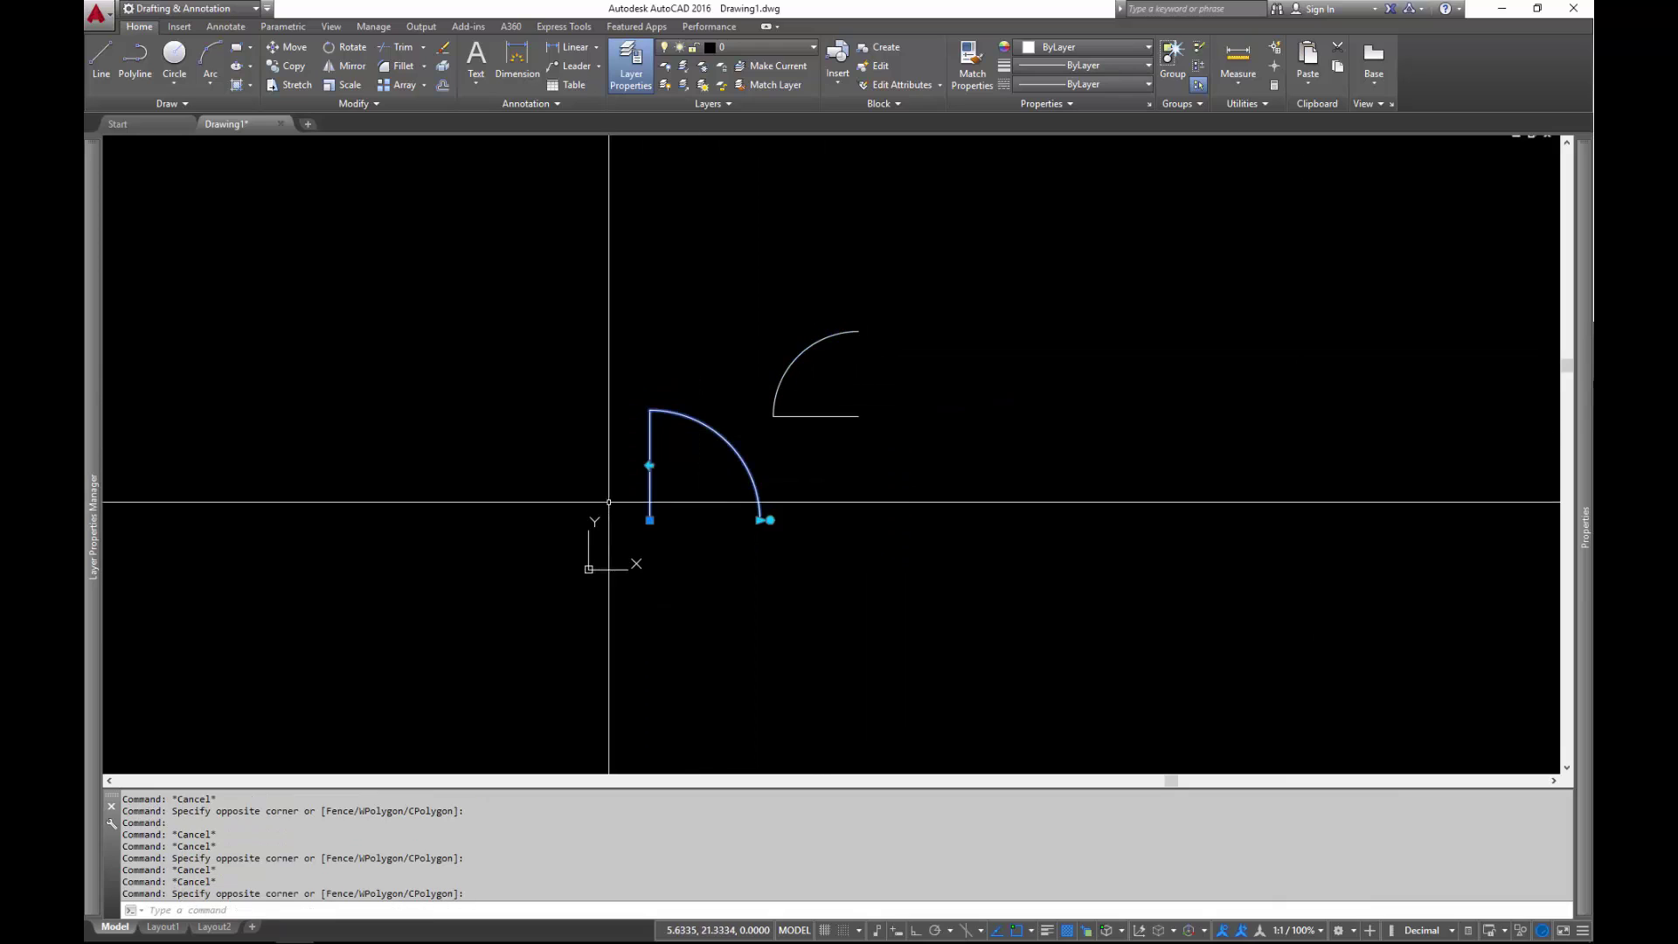
pyautogui.click(647, 466)
pyautogui.click(644, 466)
pyautogui.click(650, 466)
pyautogui.press('Escape')
pyautogui.press('Escape')
pyautogui.scroll(-3, 817, 468)
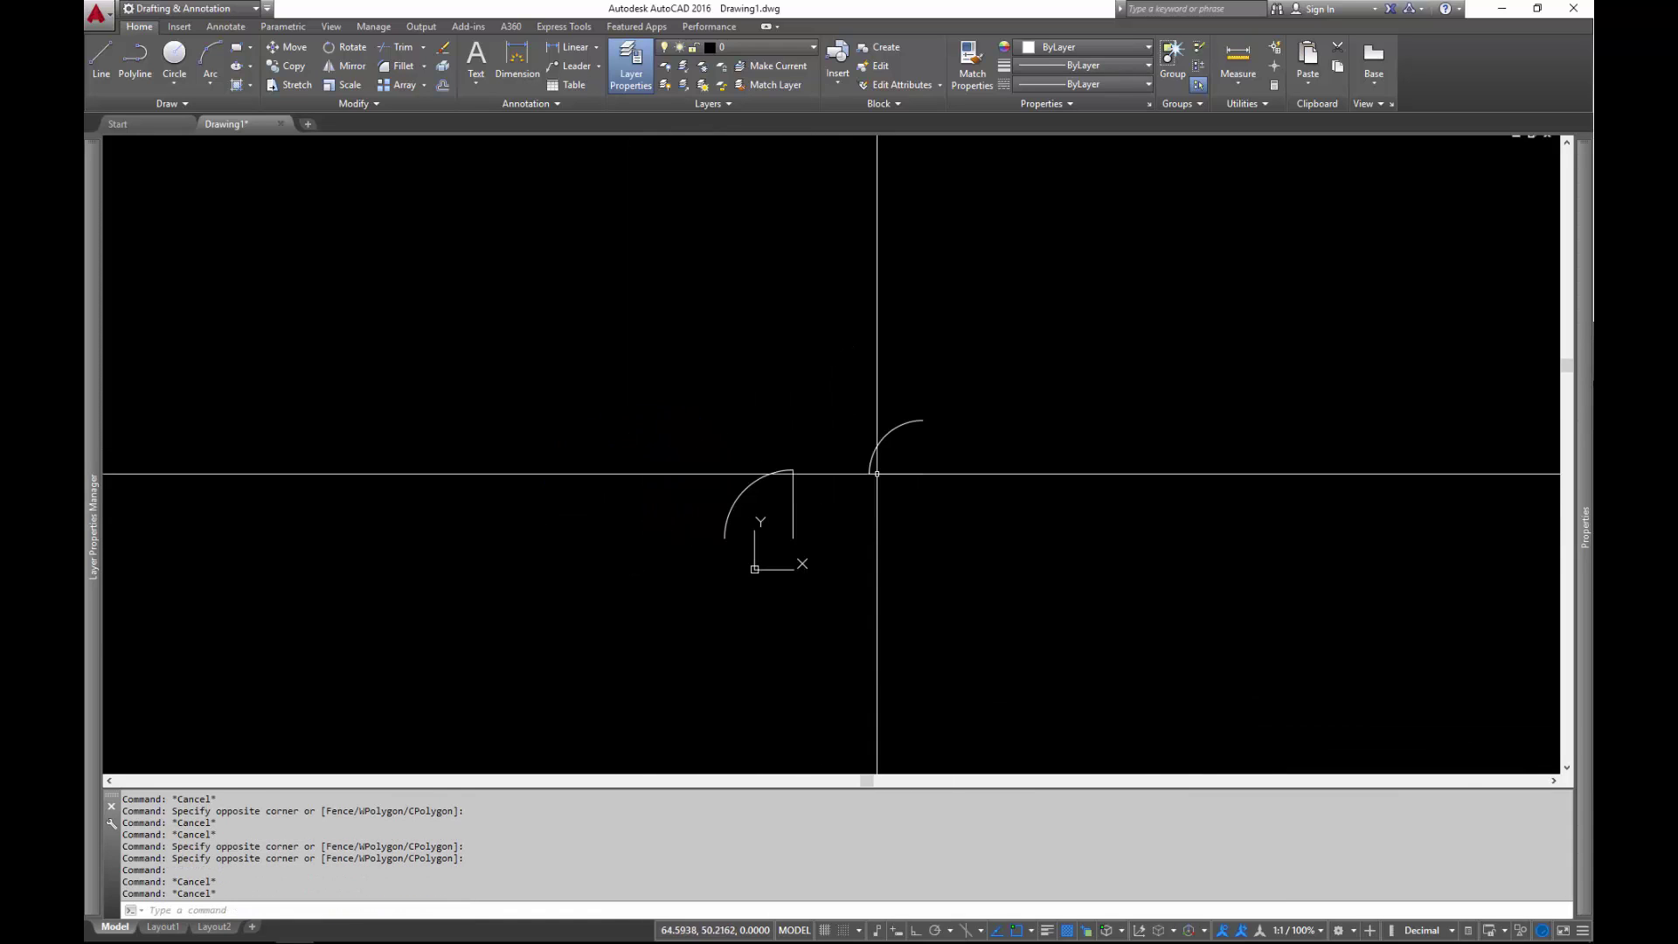
# - Erase both door blocks from the drawing
pyautogui.scroll(3, 989, 502)
pyautogui.write('a')
pyautogui.press('space')
pyautogui.click(991, 339)
pyautogui.click(524, 566)
pyautogui.press('space')
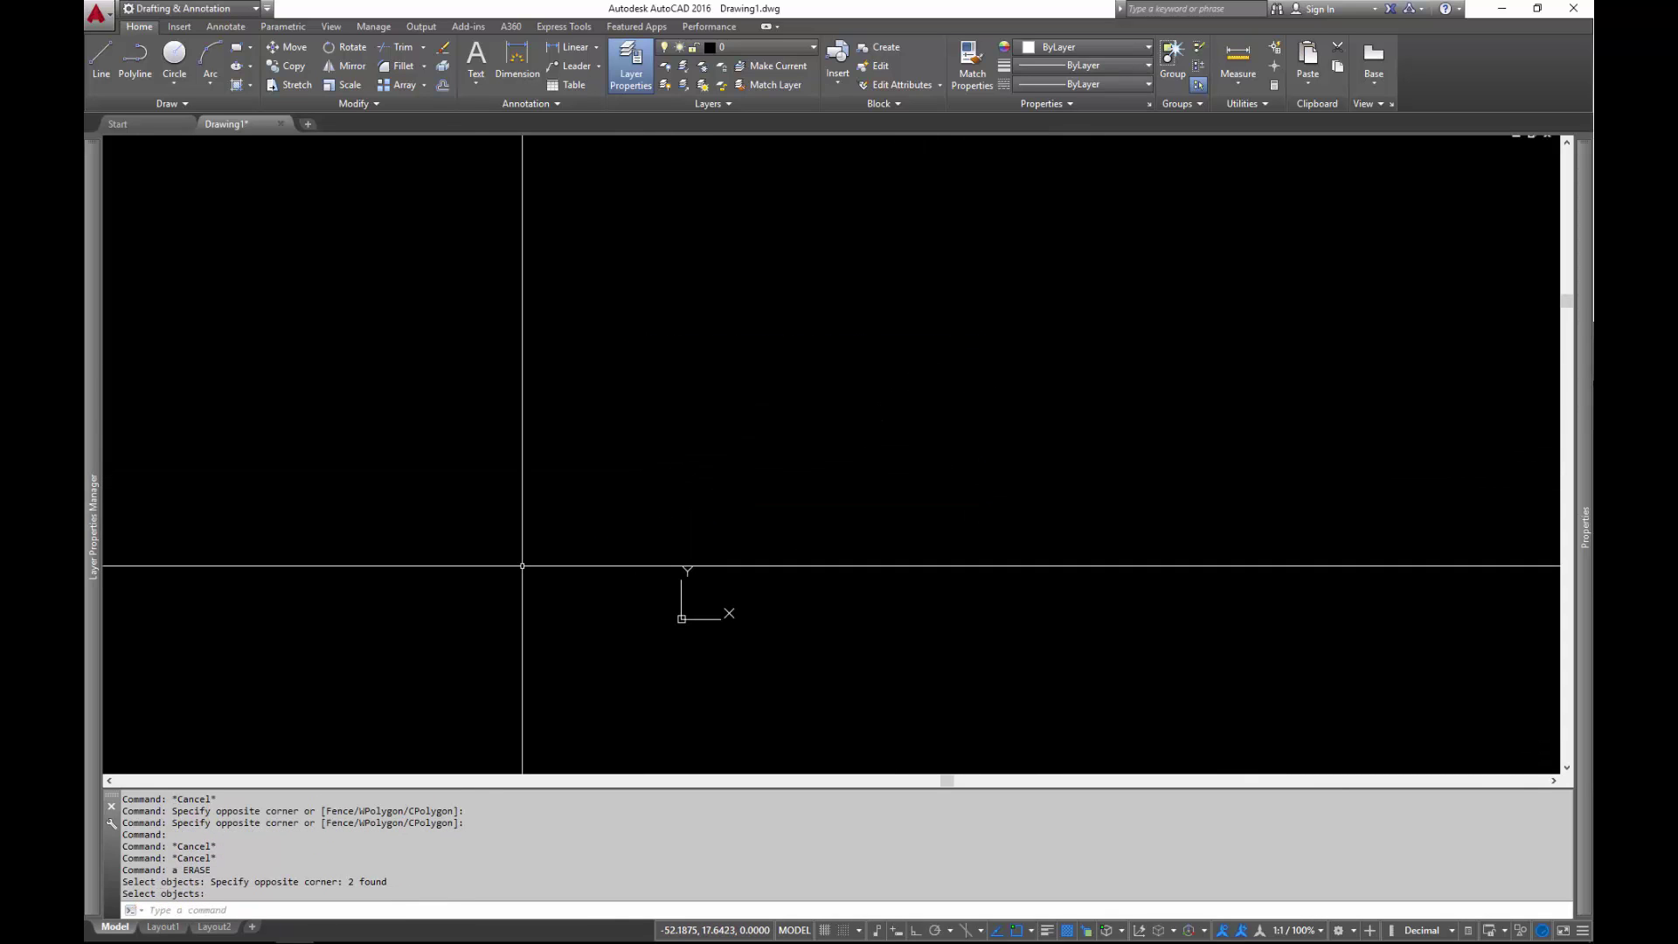
# - Purge all unused items, including the unused block definitions, from the drawing
pyautogui.write('b')
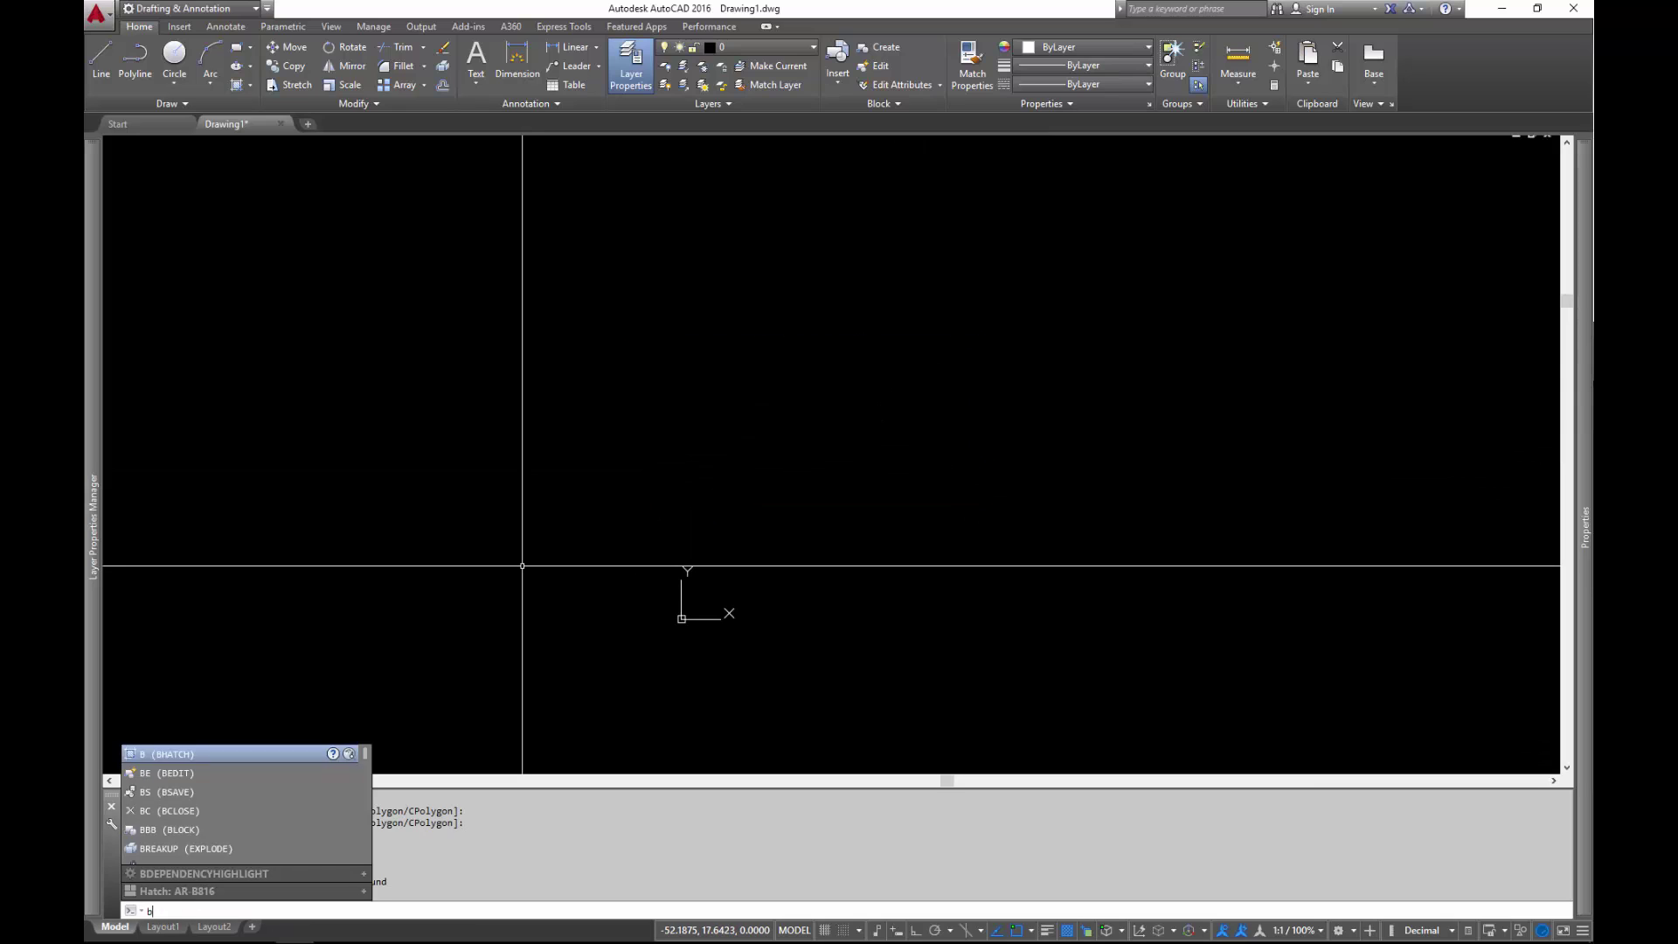
pyautogui.press('Escape')
pyautogui.write('P')
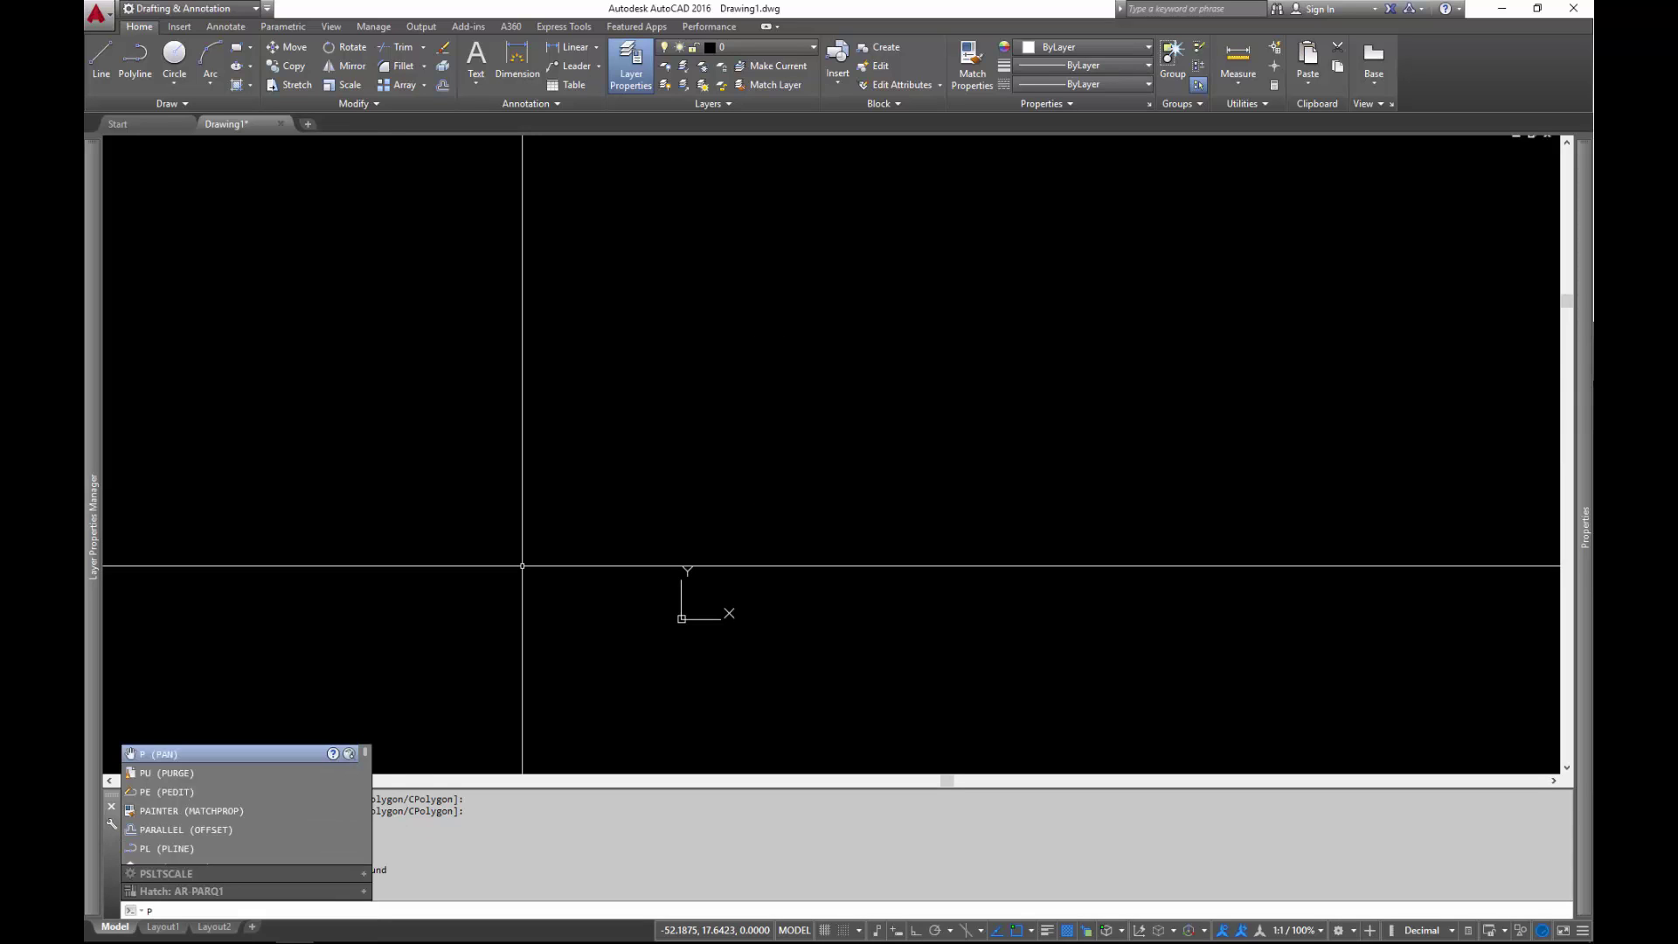
pyautogui.write('UCrcge')
pyautogui.press('Return')
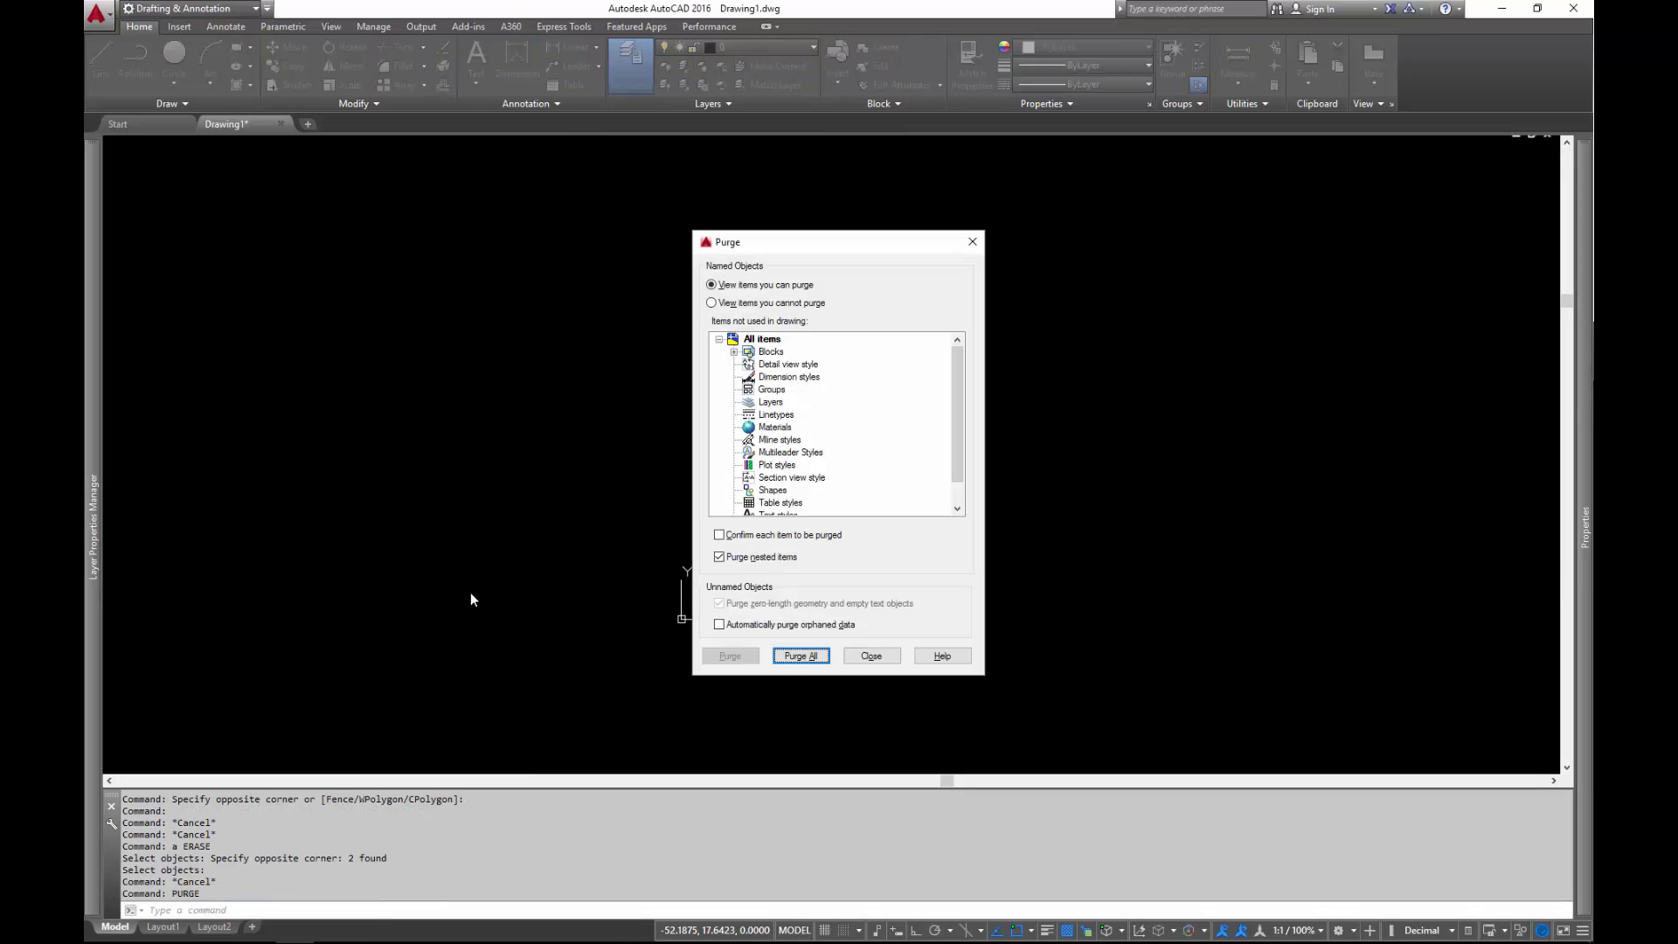
pyautogui.click(770, 352)
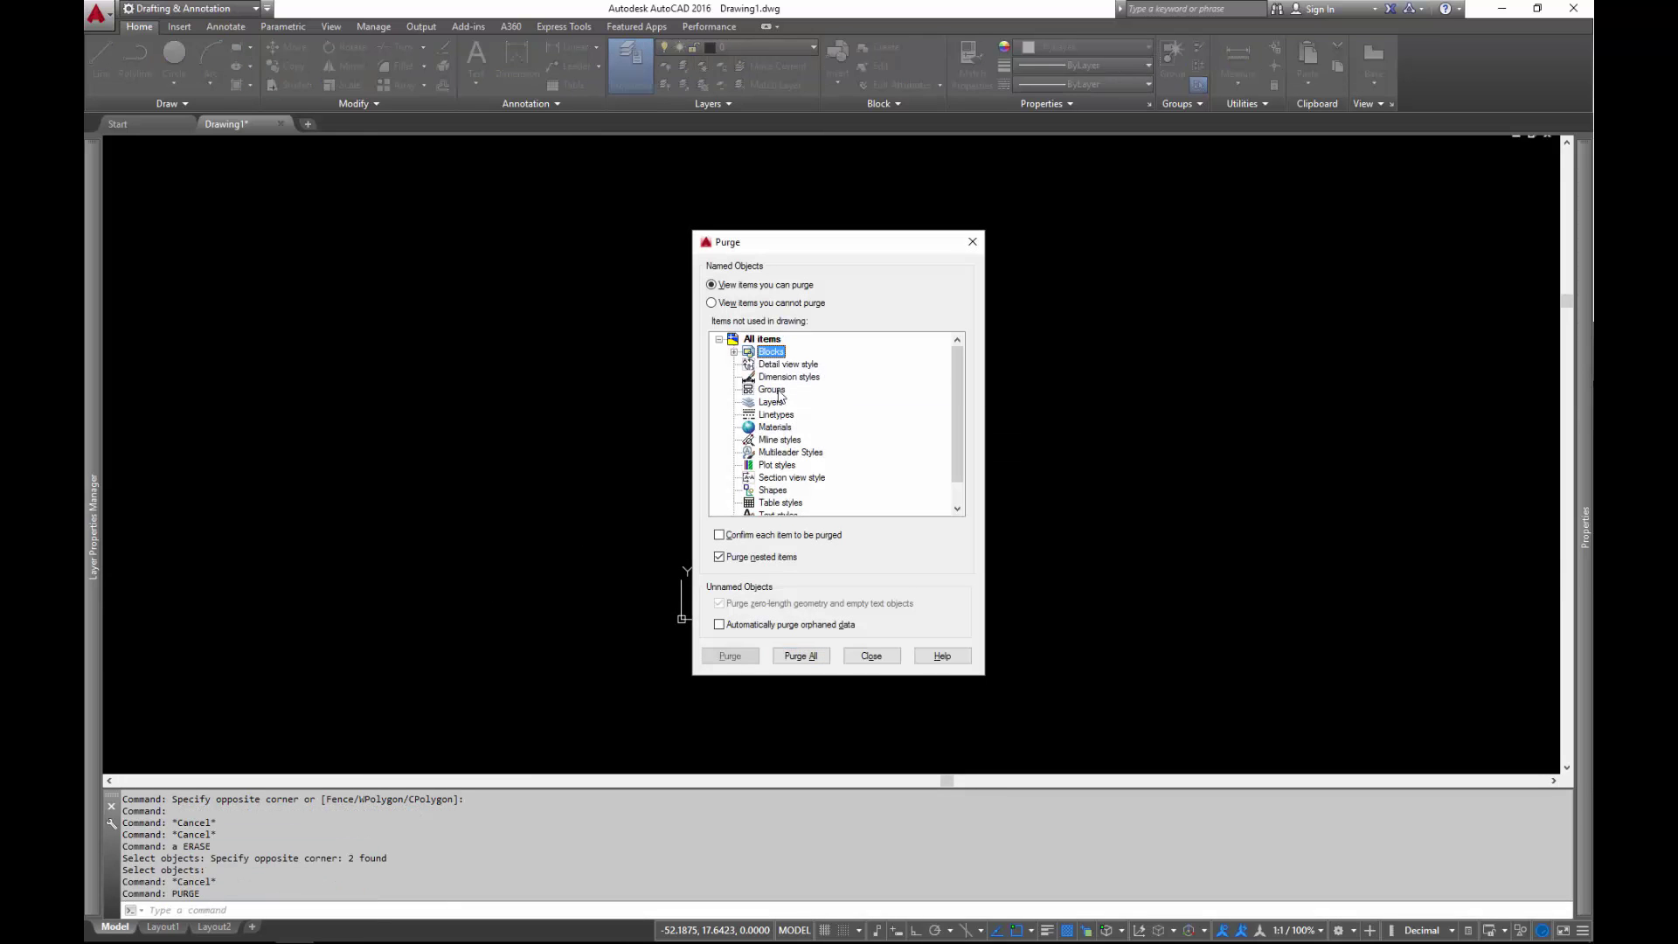
pyautogui.click(800, 656)
pyautogui.click(871, 657)
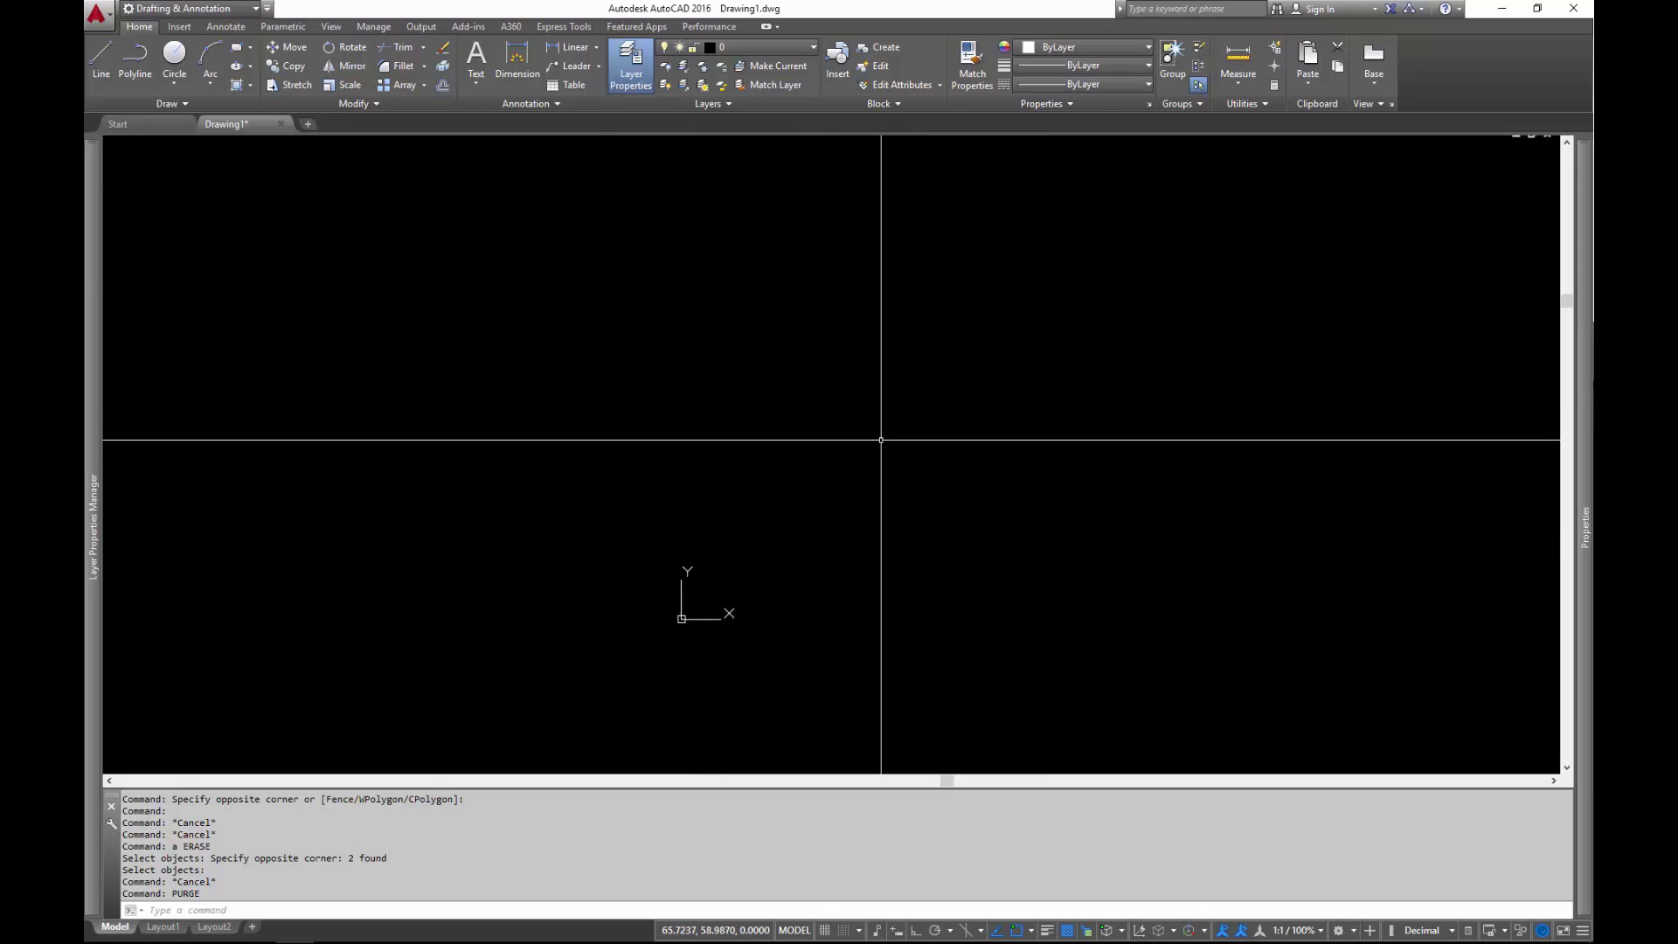
# - Draw a vertical line 28 units long upward from 0,0 with Ortho mode on
pyautogui.write('e')
pyautogui.press('Return')
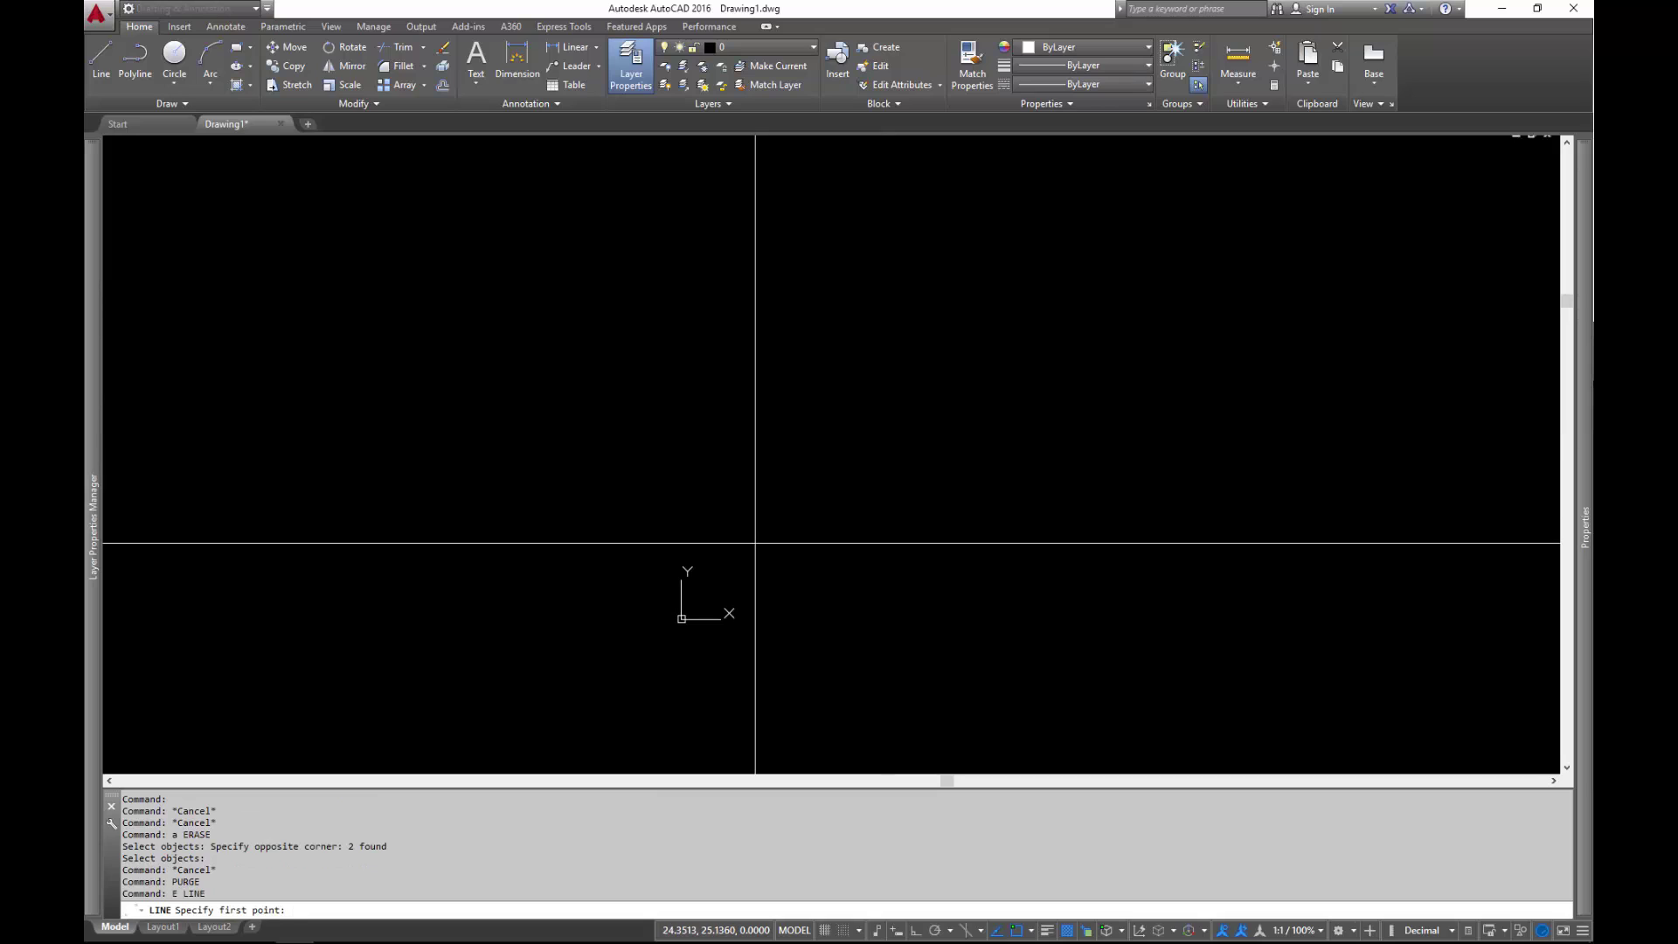
pyautogui.write('0,0')
pyautogui.press('Return')
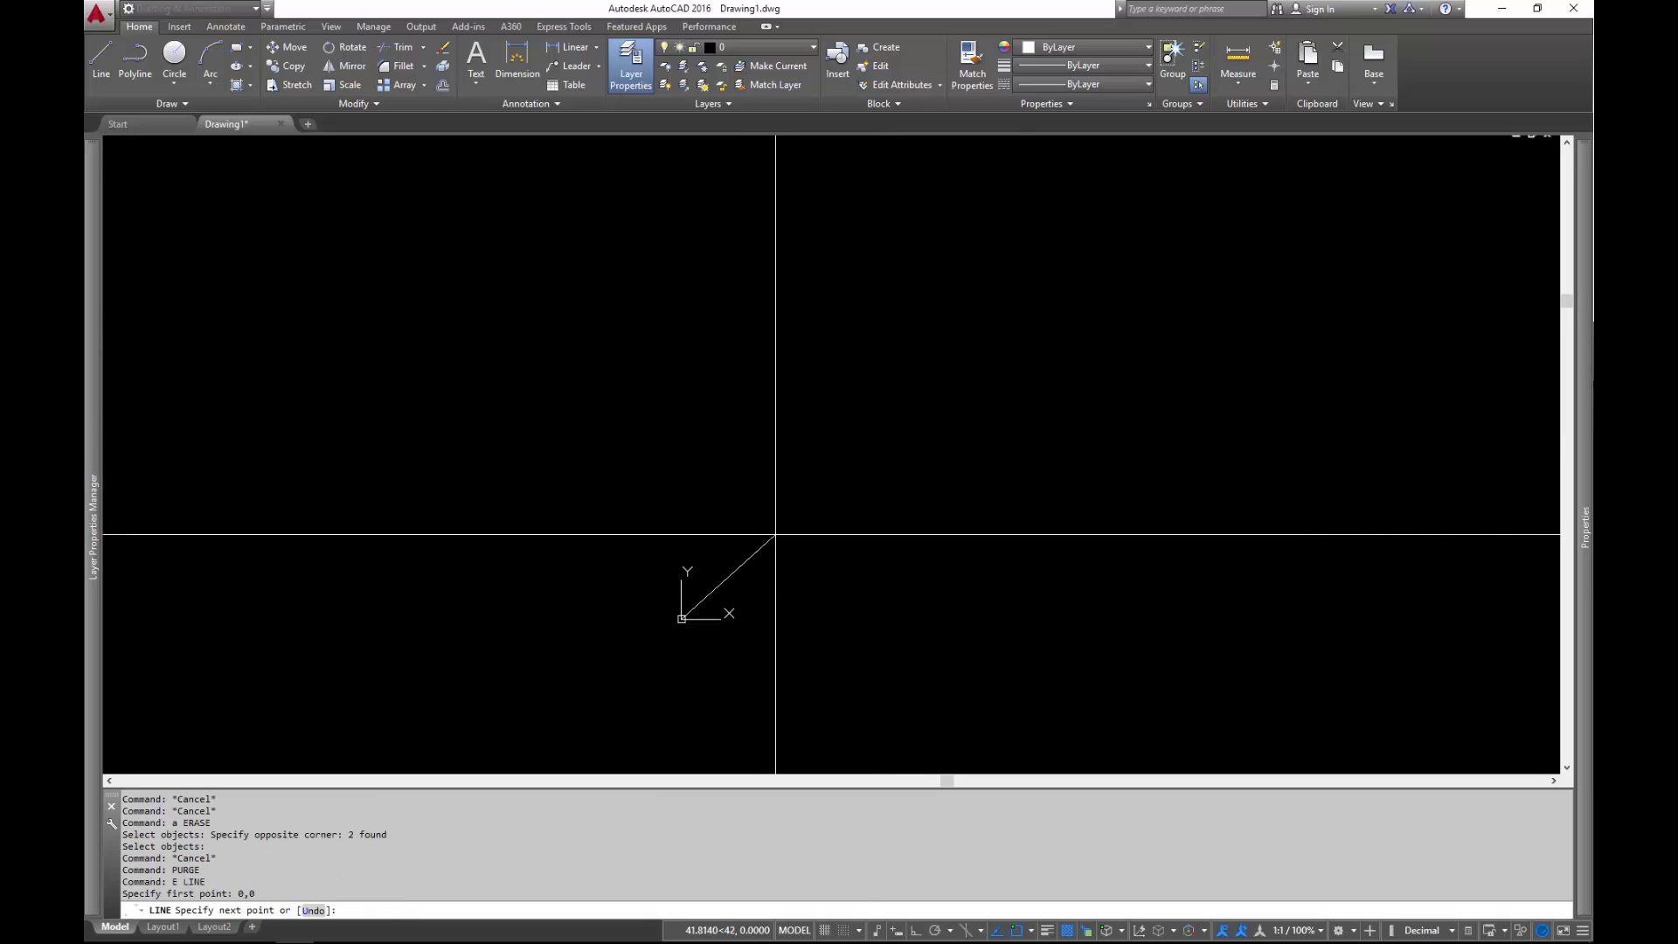
pyautogui.press('F8')
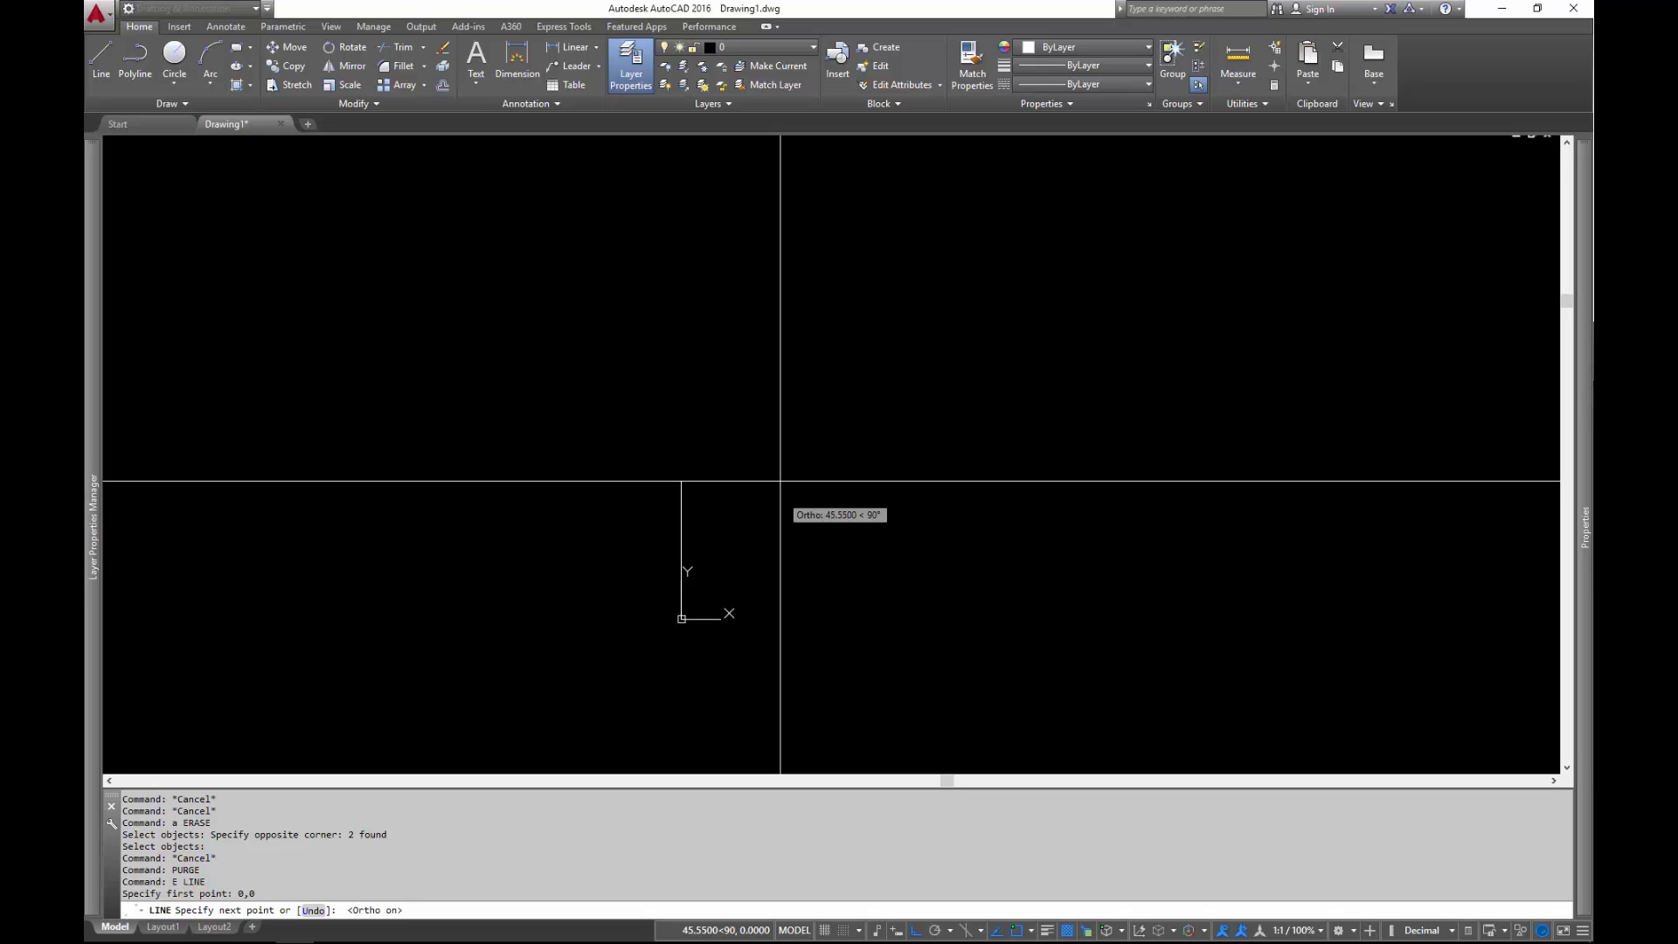
pyautogui.write('28')
pyautogui.press('Return')
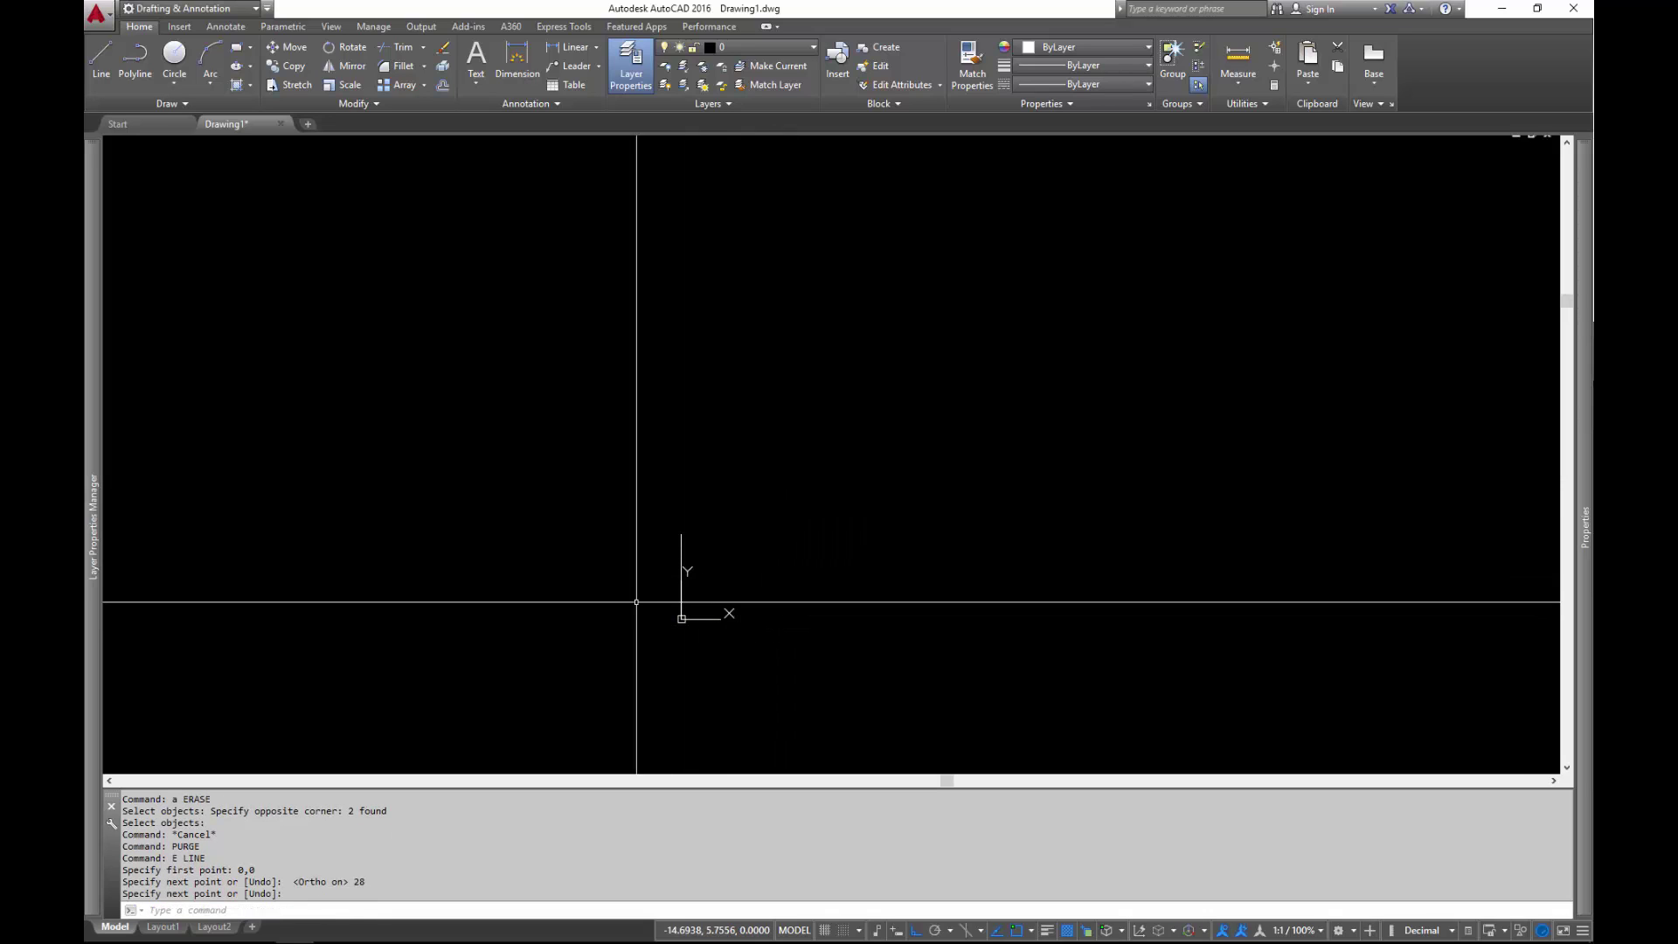
pyautogui.press('Return')
pyautogui.press('Return')
pyautogui.click(683, 617)
pyautogui.press('Escape')
pyautogui.press('Escape')
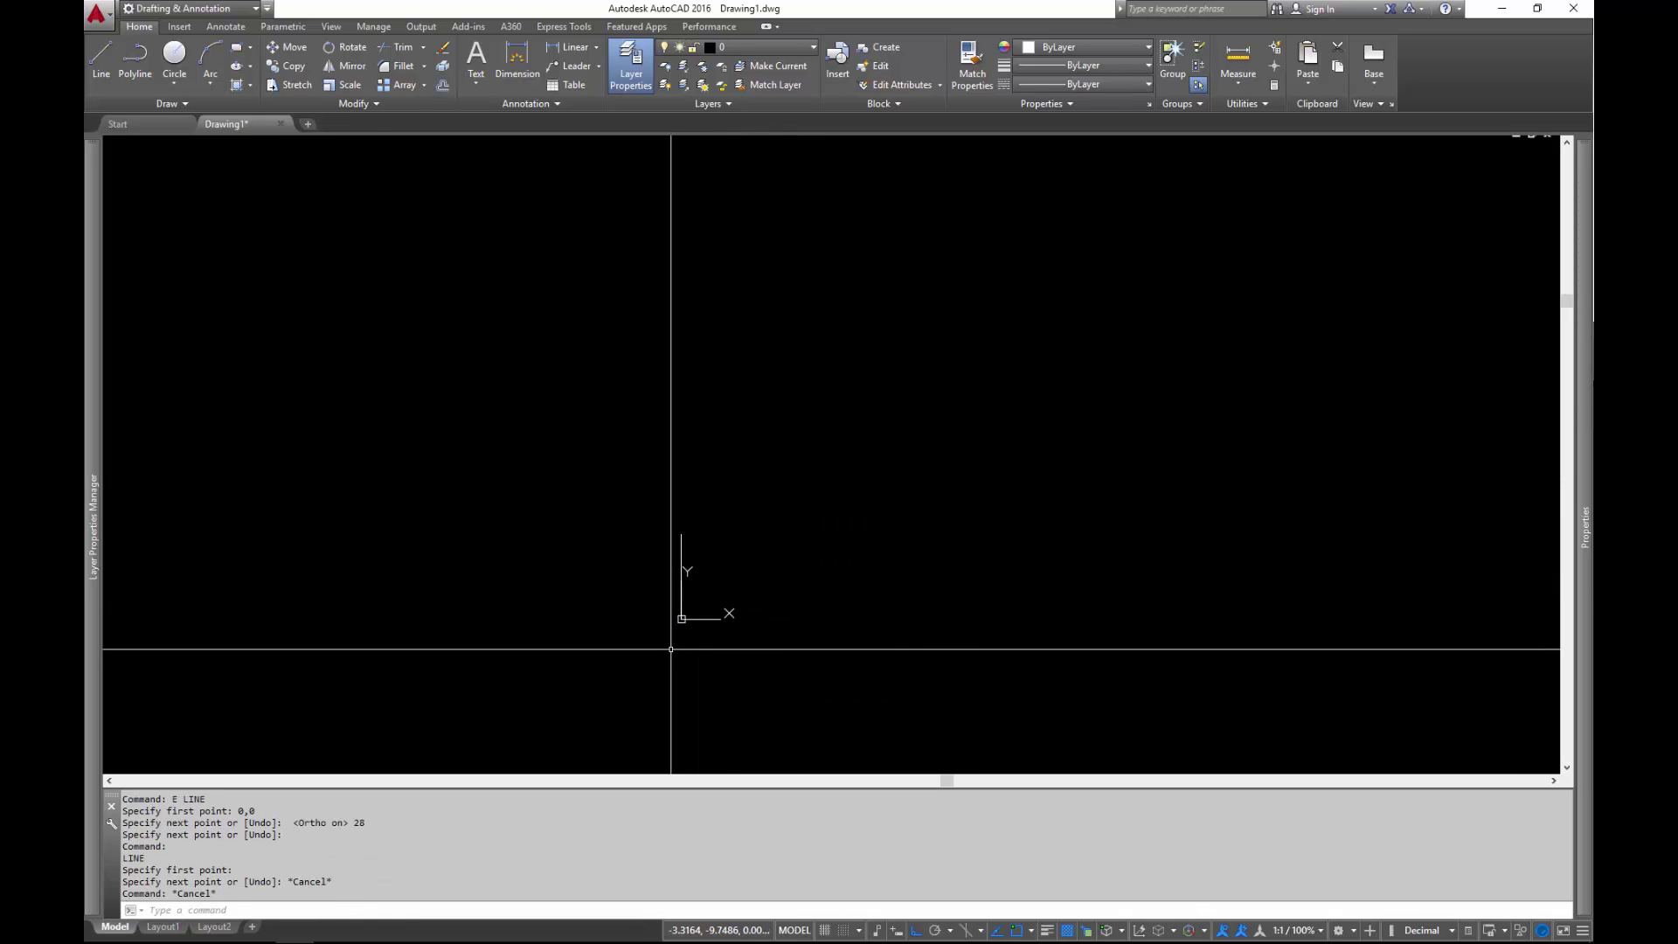
# - Draw a horizontal line 28 units long to the right from the origin
pyautogui.write('e')
pyautogui.press('Return')
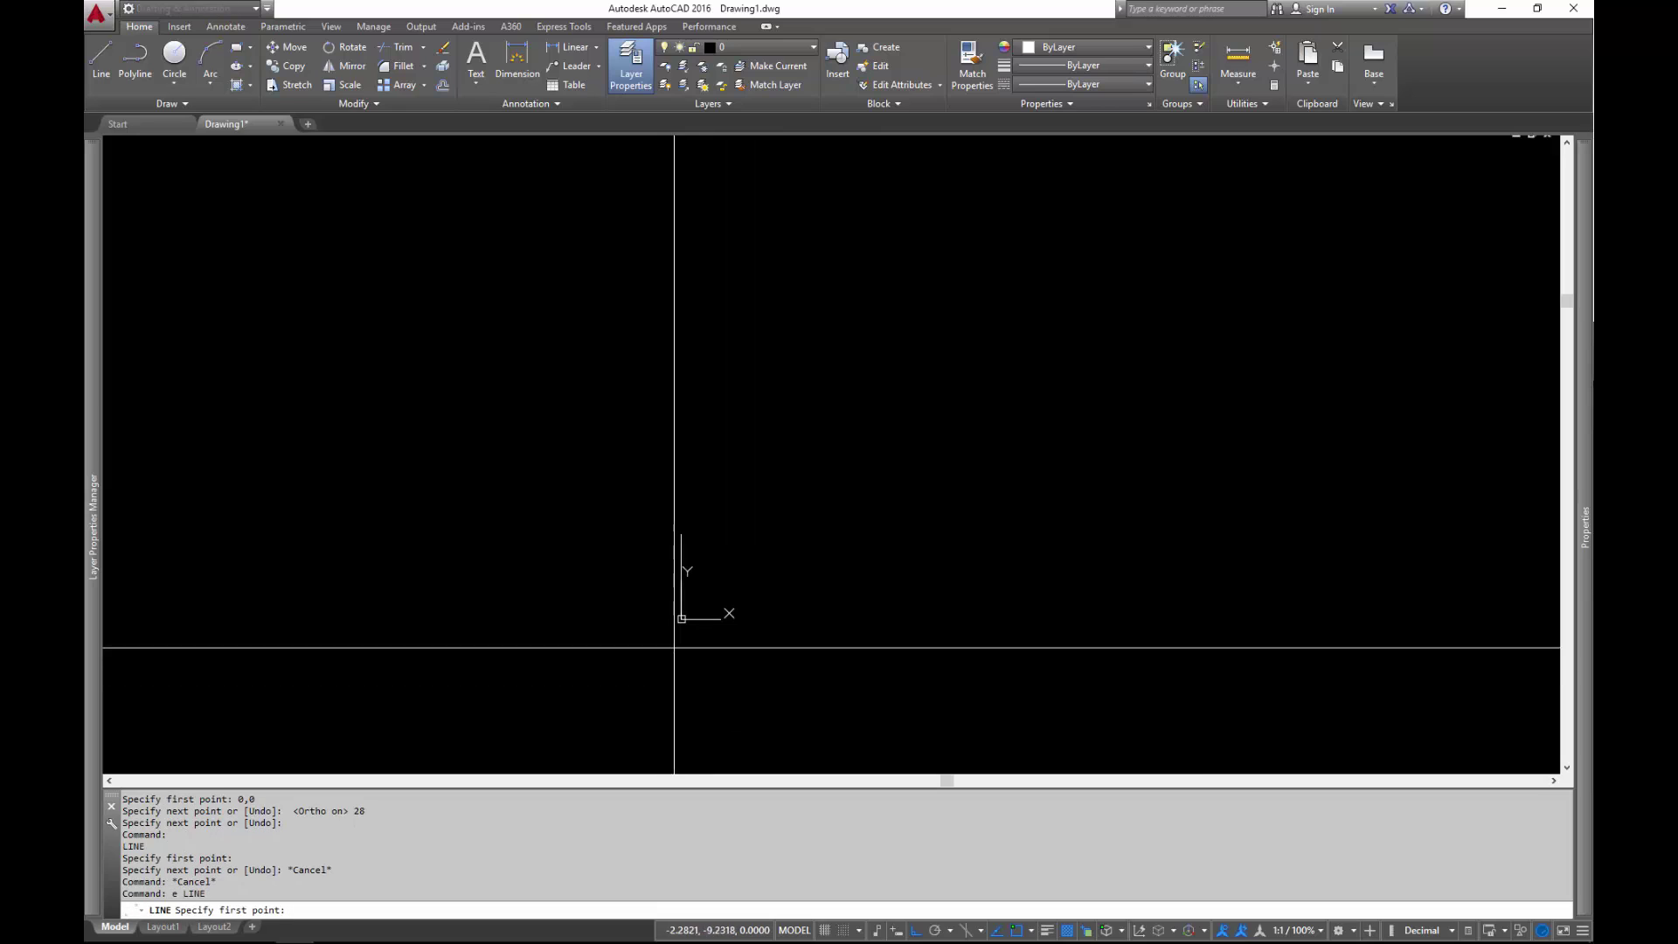
pyautogui.click(685, 623)
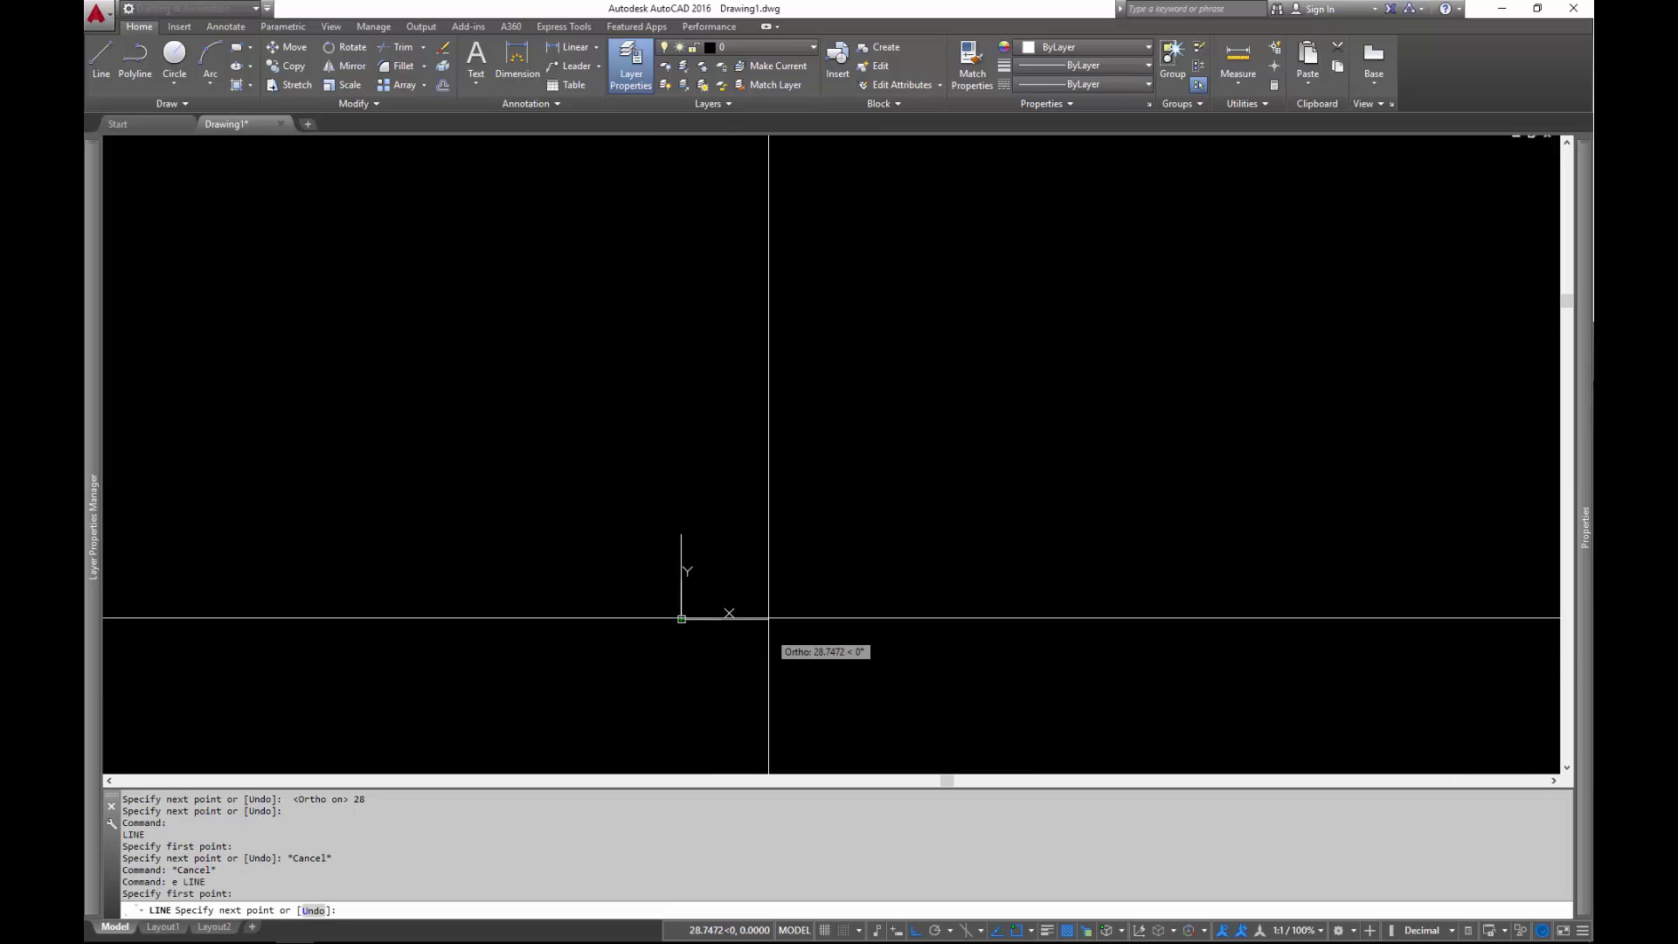
pyautogui.write('28')
pyautogui.press('Return')
# - Draw a circle of radius 28 centred on the origin, reaching the horizontal line's end
pyautogui.press('Return')
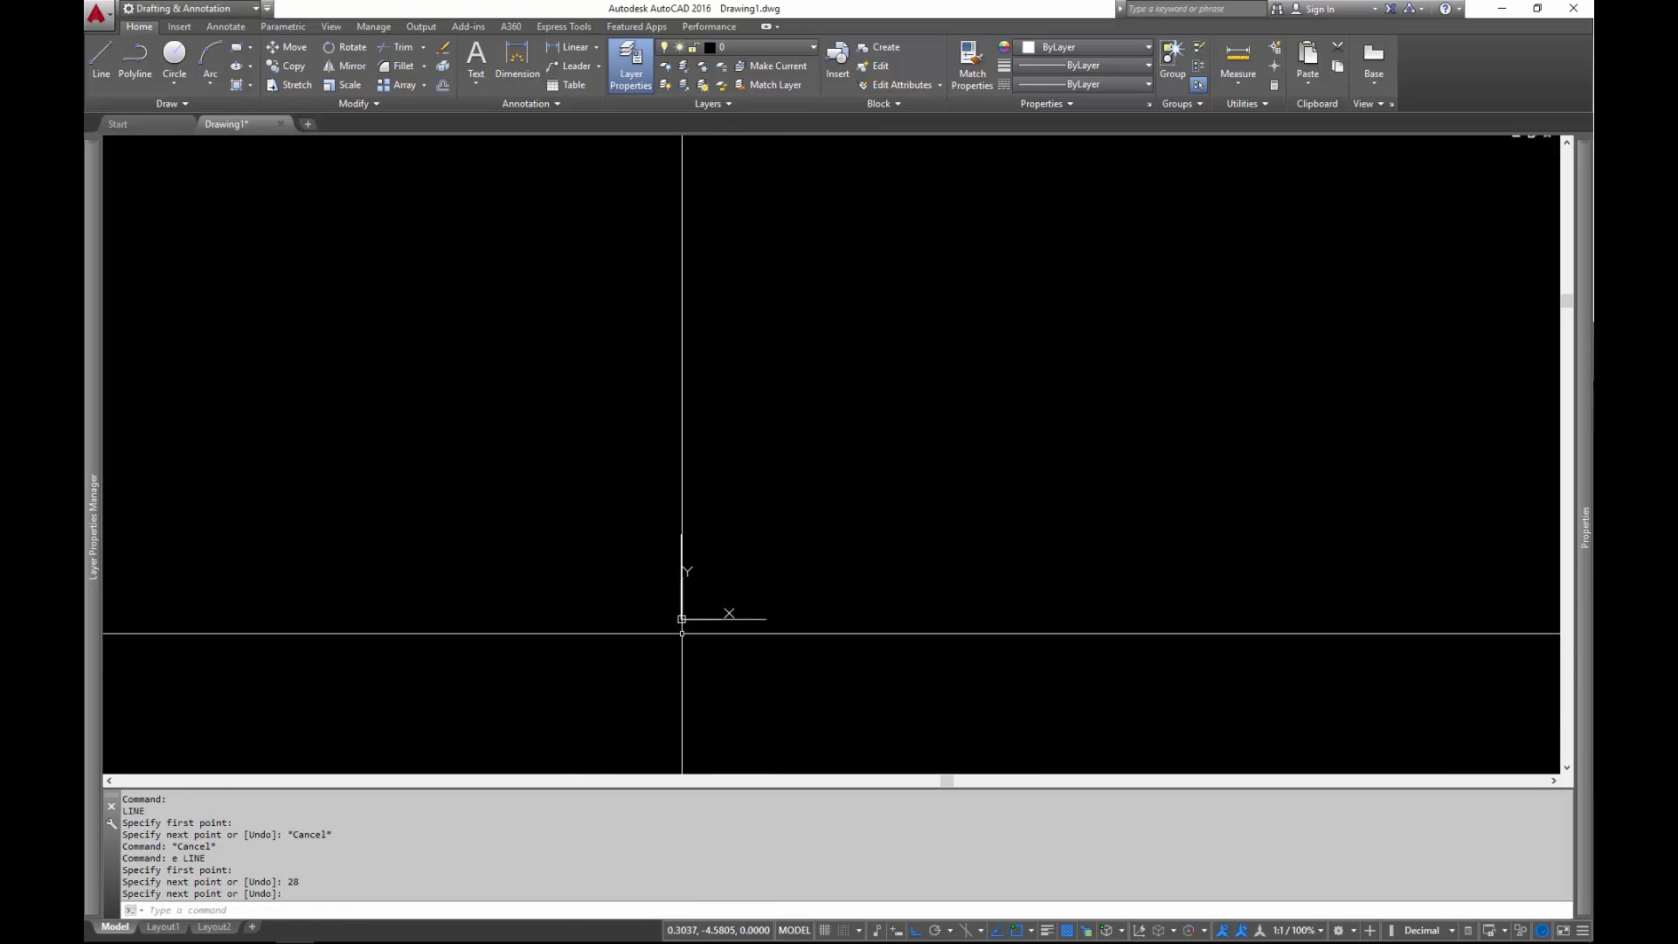
pyautogui.write('w')
# - Trim the circle to the quarter arc between the vertical and horizontal lines
pyautogui.press('Return')
pyautogui.click(682, 621)
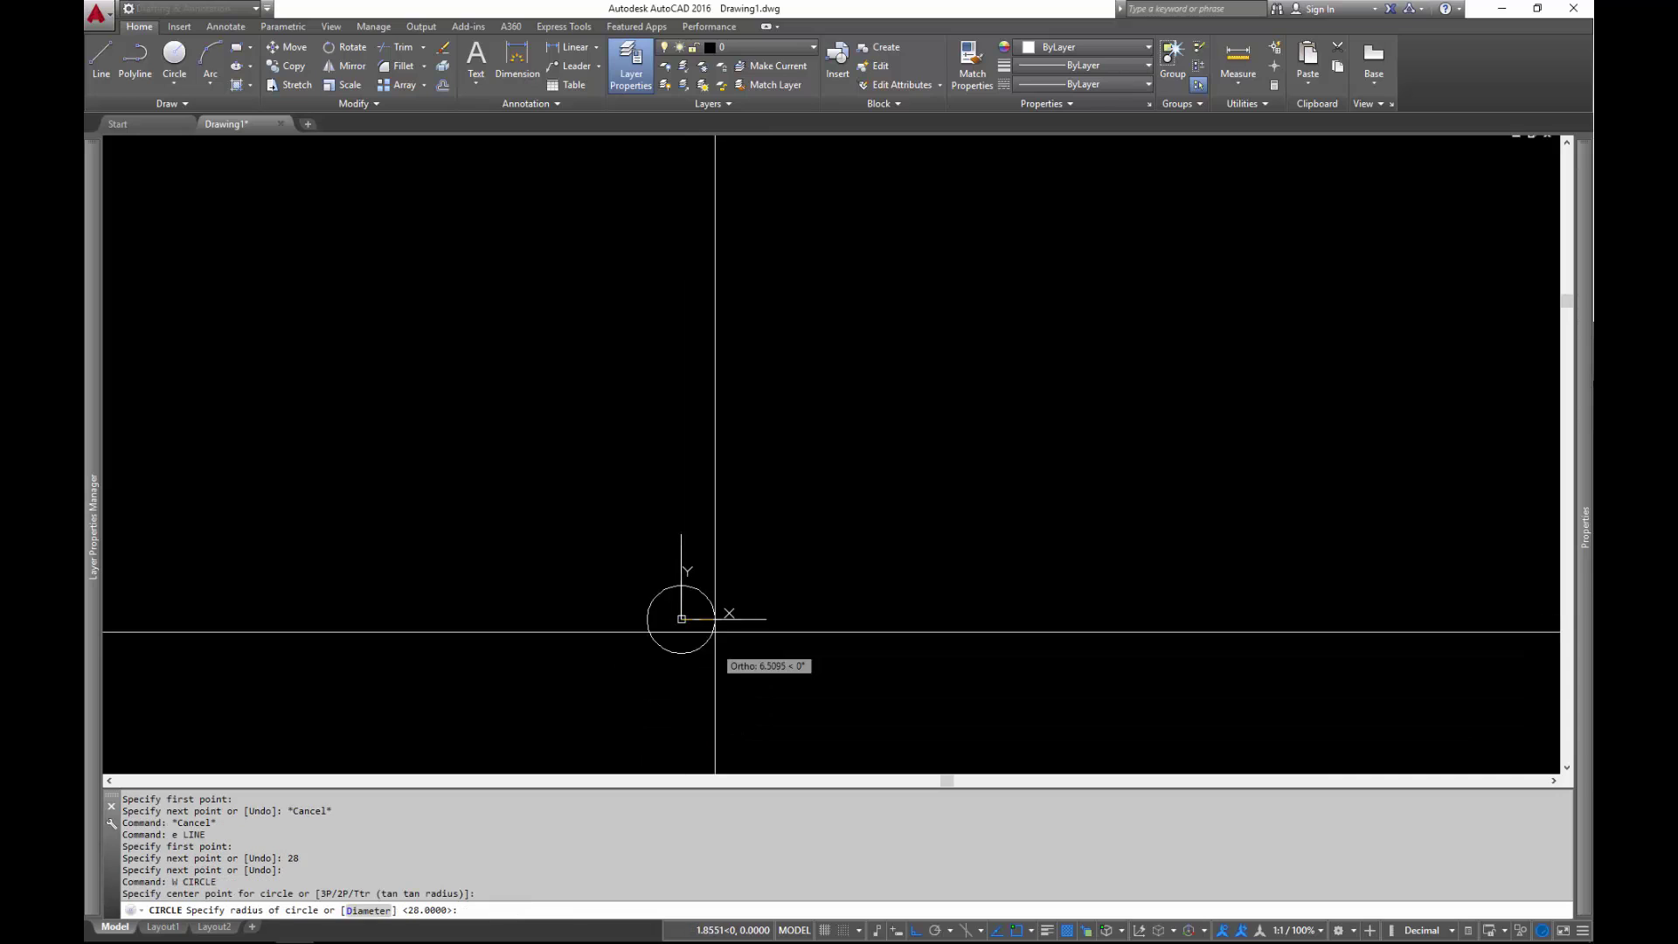
pyautogui.click(773, 627)
pyautogui.write('s')
pyautogui.press('Return')
pyautogui.press('Return')
pyautogui.click(805, 632)
pyautogui.click(742, 683)
# - Erase the horizontal line, leaving the vertical door leaf and the swing arc
pyautogui.press('Return')
pyautogui.write('a')
pyautogui.press('Return')
pyautogui.click(752, 592)
pyautogui.click(730, 638)
pyautogui.press('Return')
pyautogui.scroll(6, 723, 599)
pyautogui.scroll(-2, 712, 550)
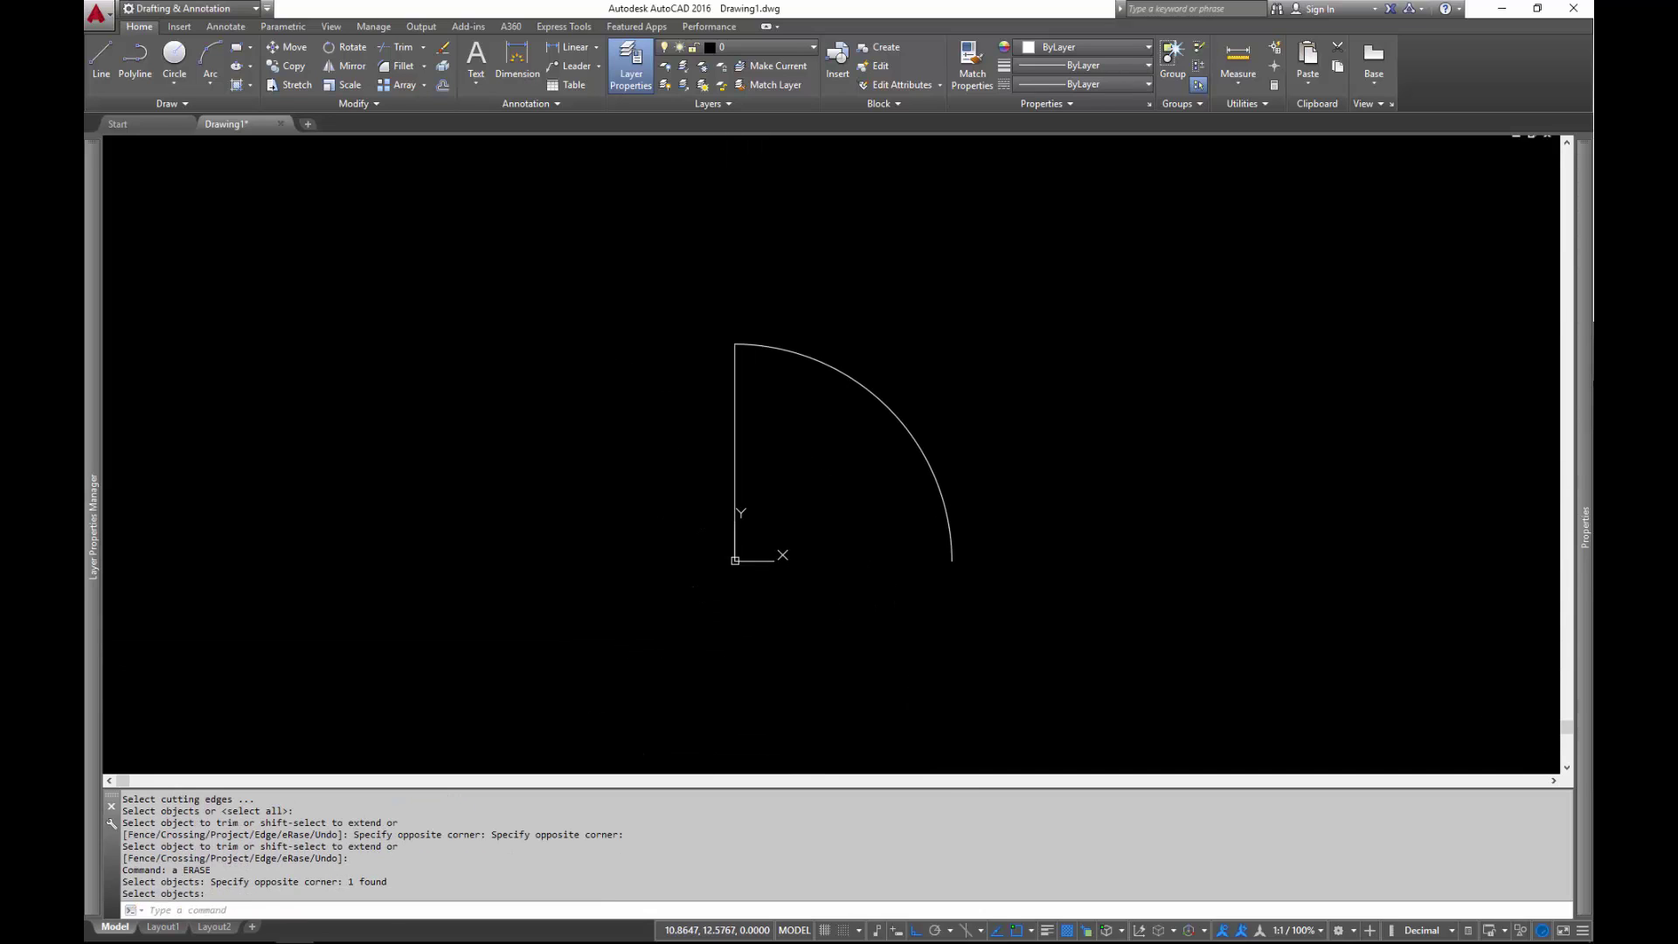
pyautogui.click(848, 319)
pyautogui.click(598, 471)
pyautogui.press('Escape')
pyautogui.press('Escape')
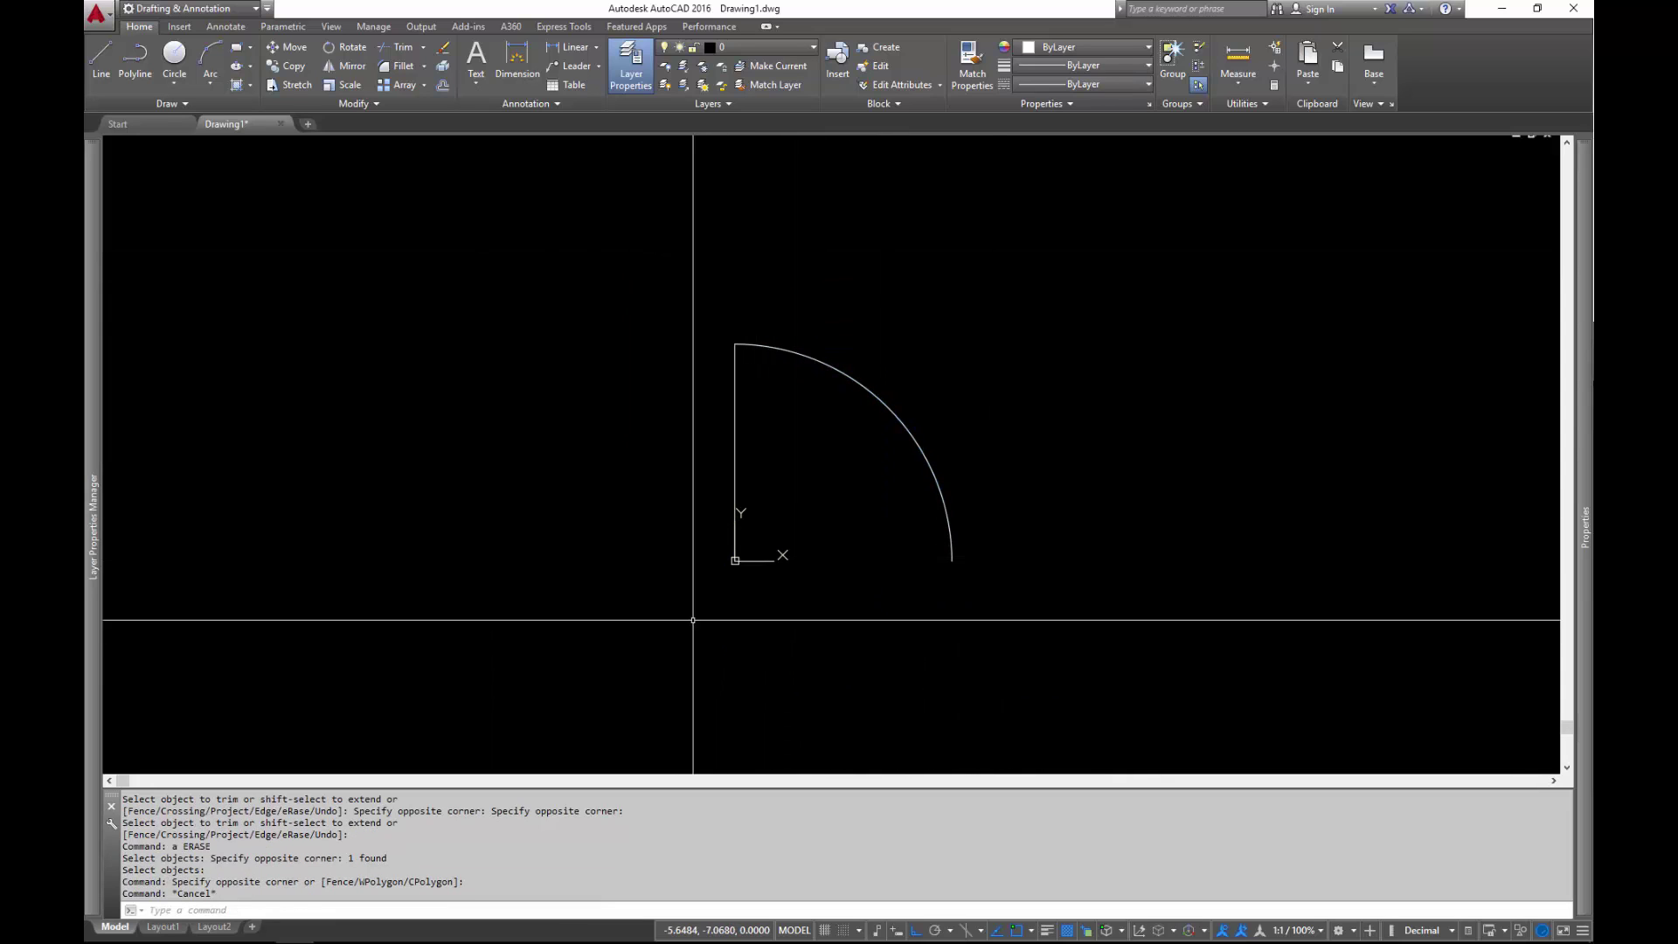
# - Define a block named Door from the line and arc, with its base point at the leaf's lower end, and open it in the block editor
pyautogui.click(967, 281)
pyautogui.click(498, 490)
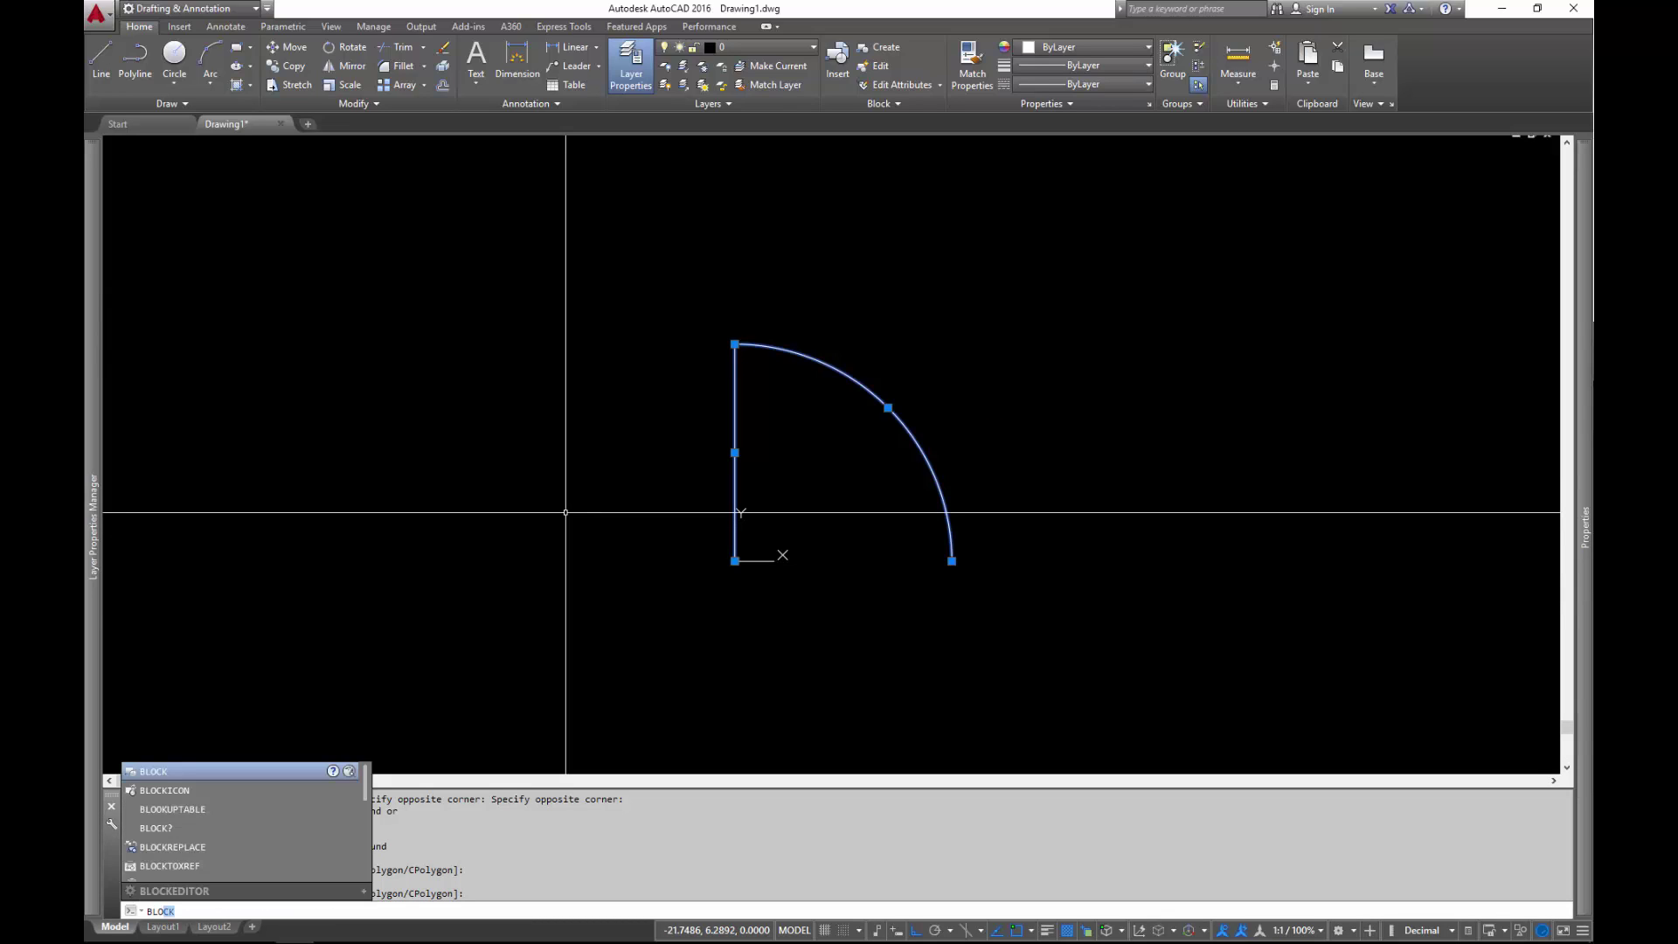
pyautogui.press('Return')
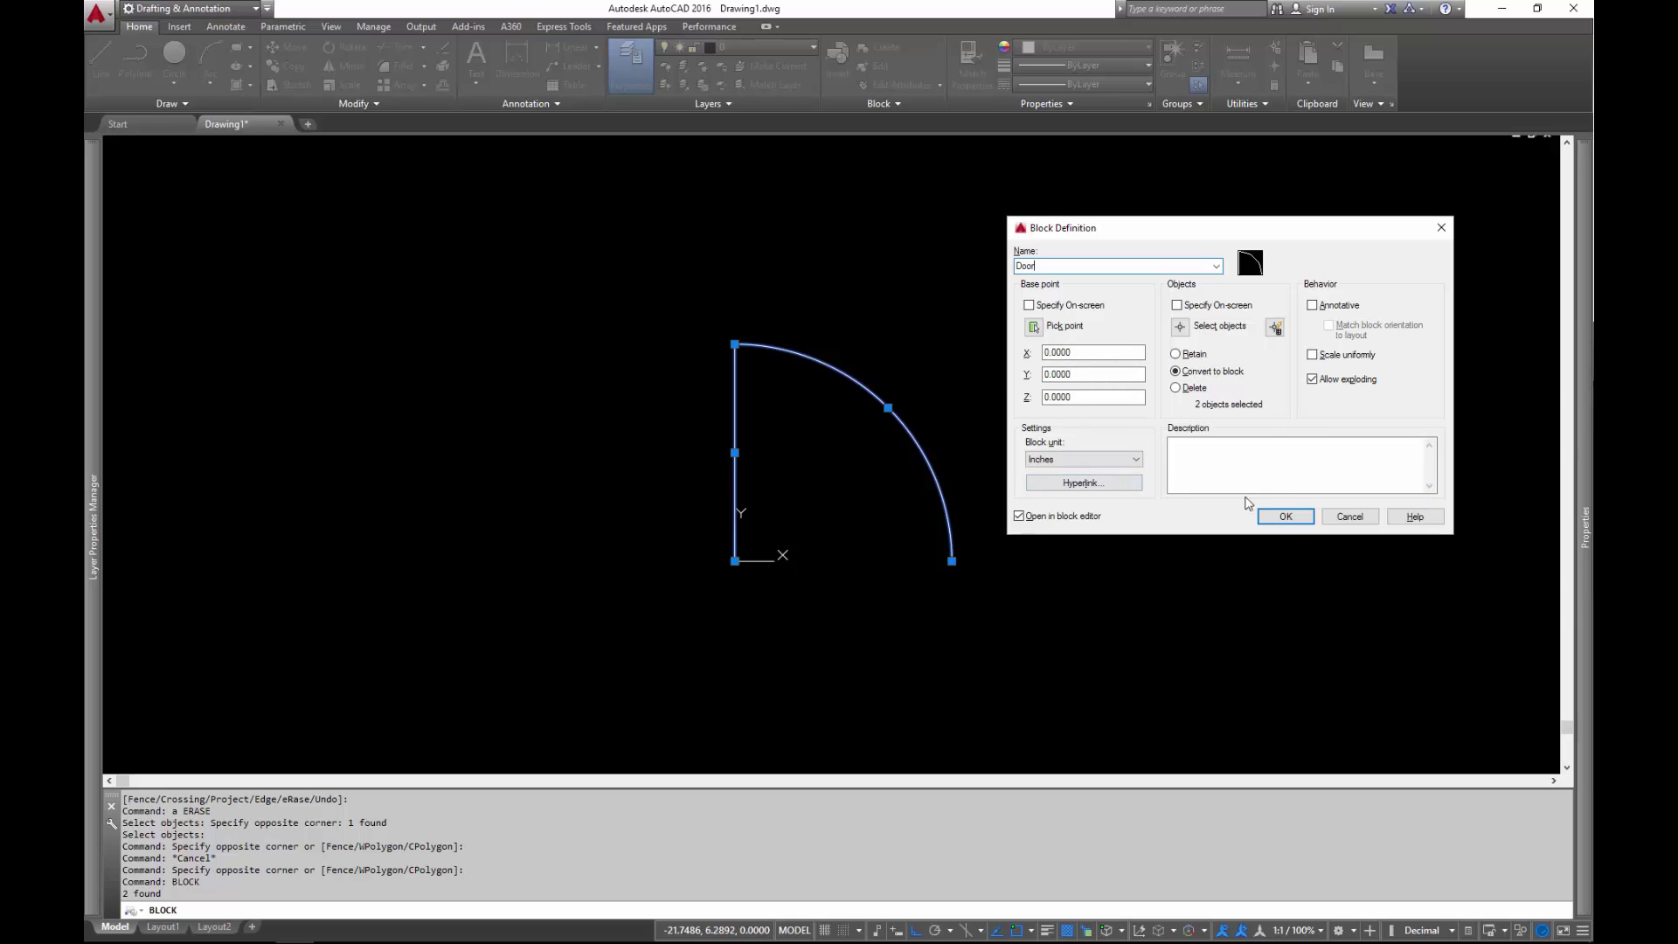
pyautogui.click(1034, 326)
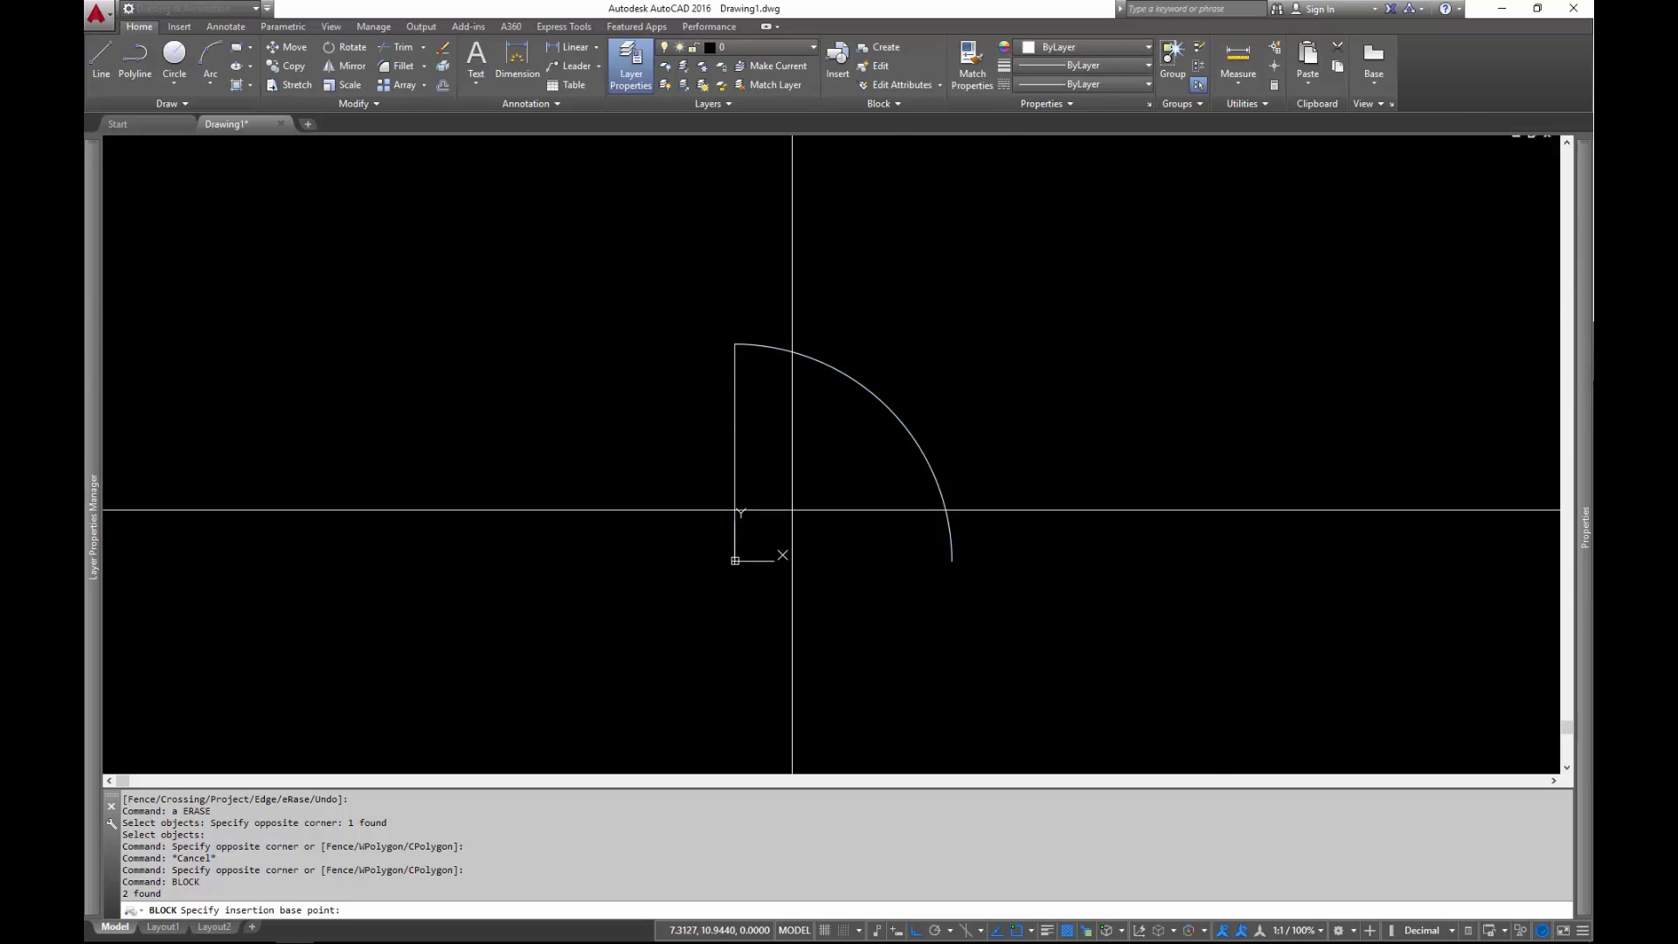
pyautogui.click(735, 577)
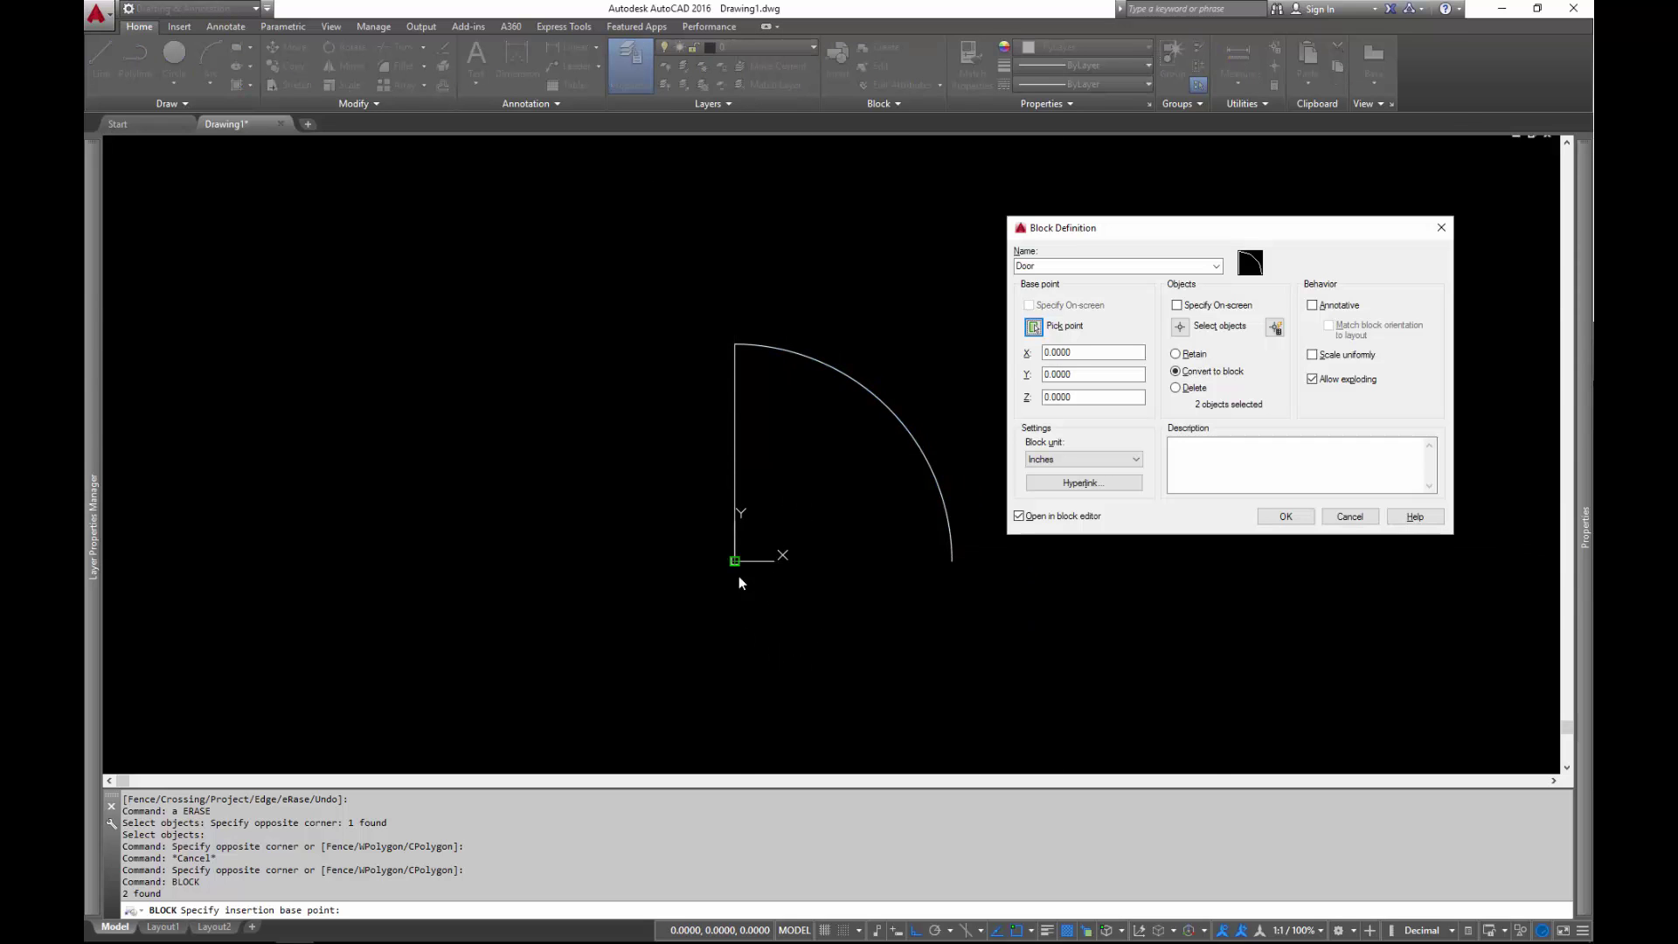
pyautogui.click(1286, 516)
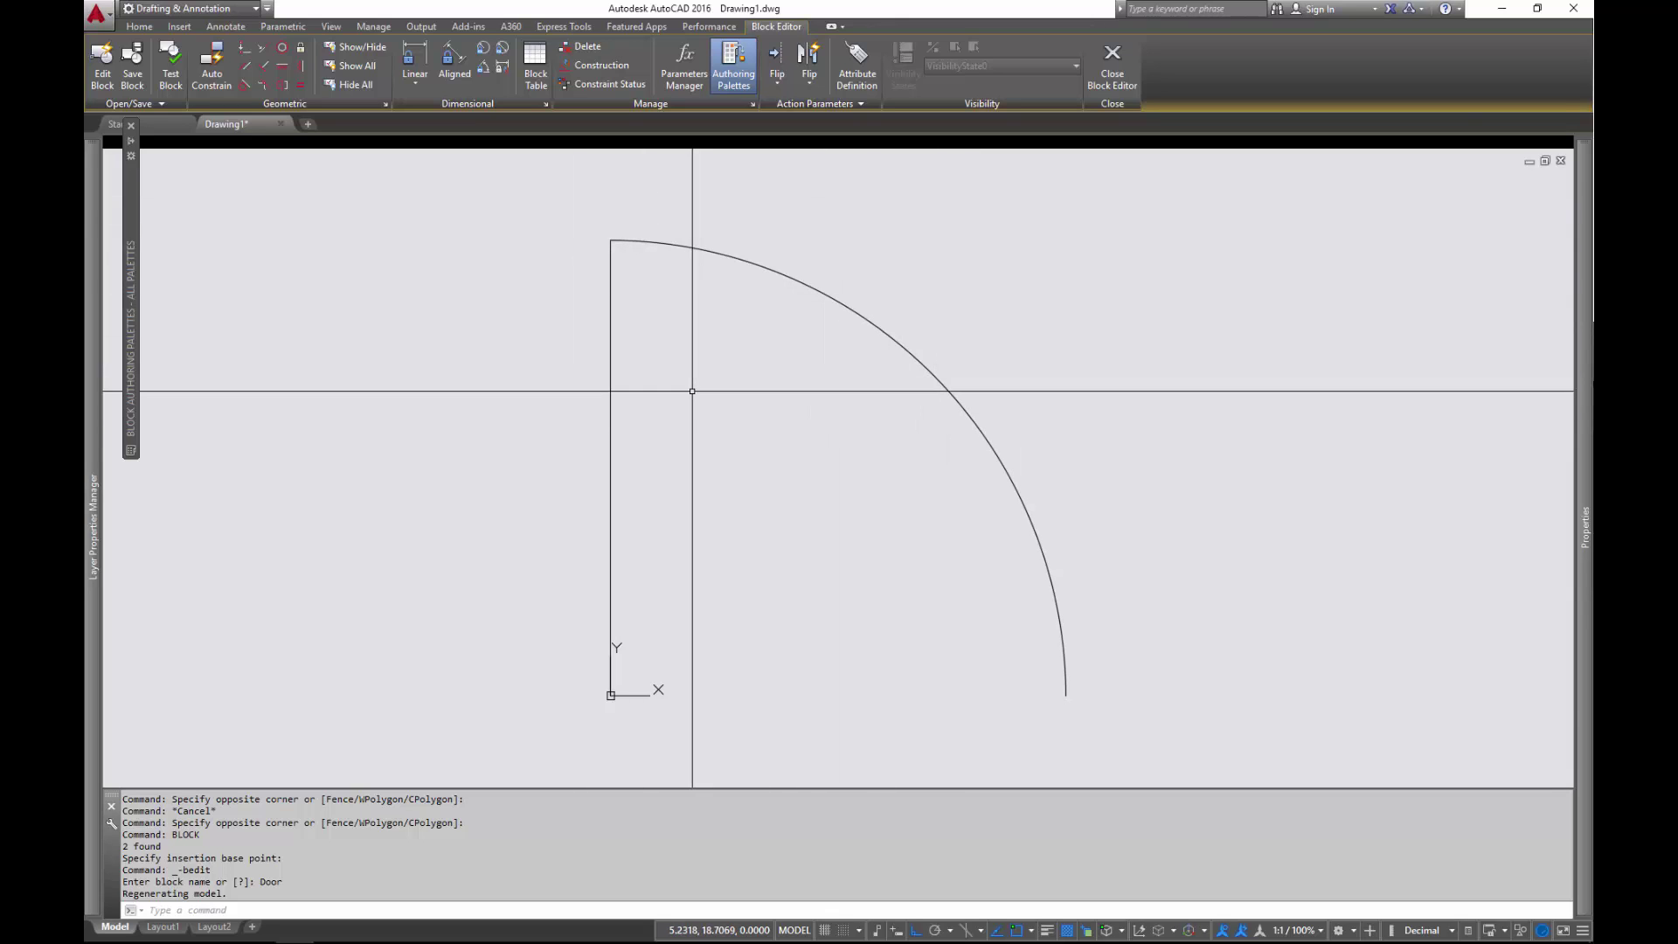
# - Add a linear parameter from the leaf's lower end to the arc's end, labelled below the door, with 1 grip
pyautogui.scroll(-2, 807, 357)
pyautogui.moveTo(807, 357); pyautogui.dragTo(819, 411, button='middle')
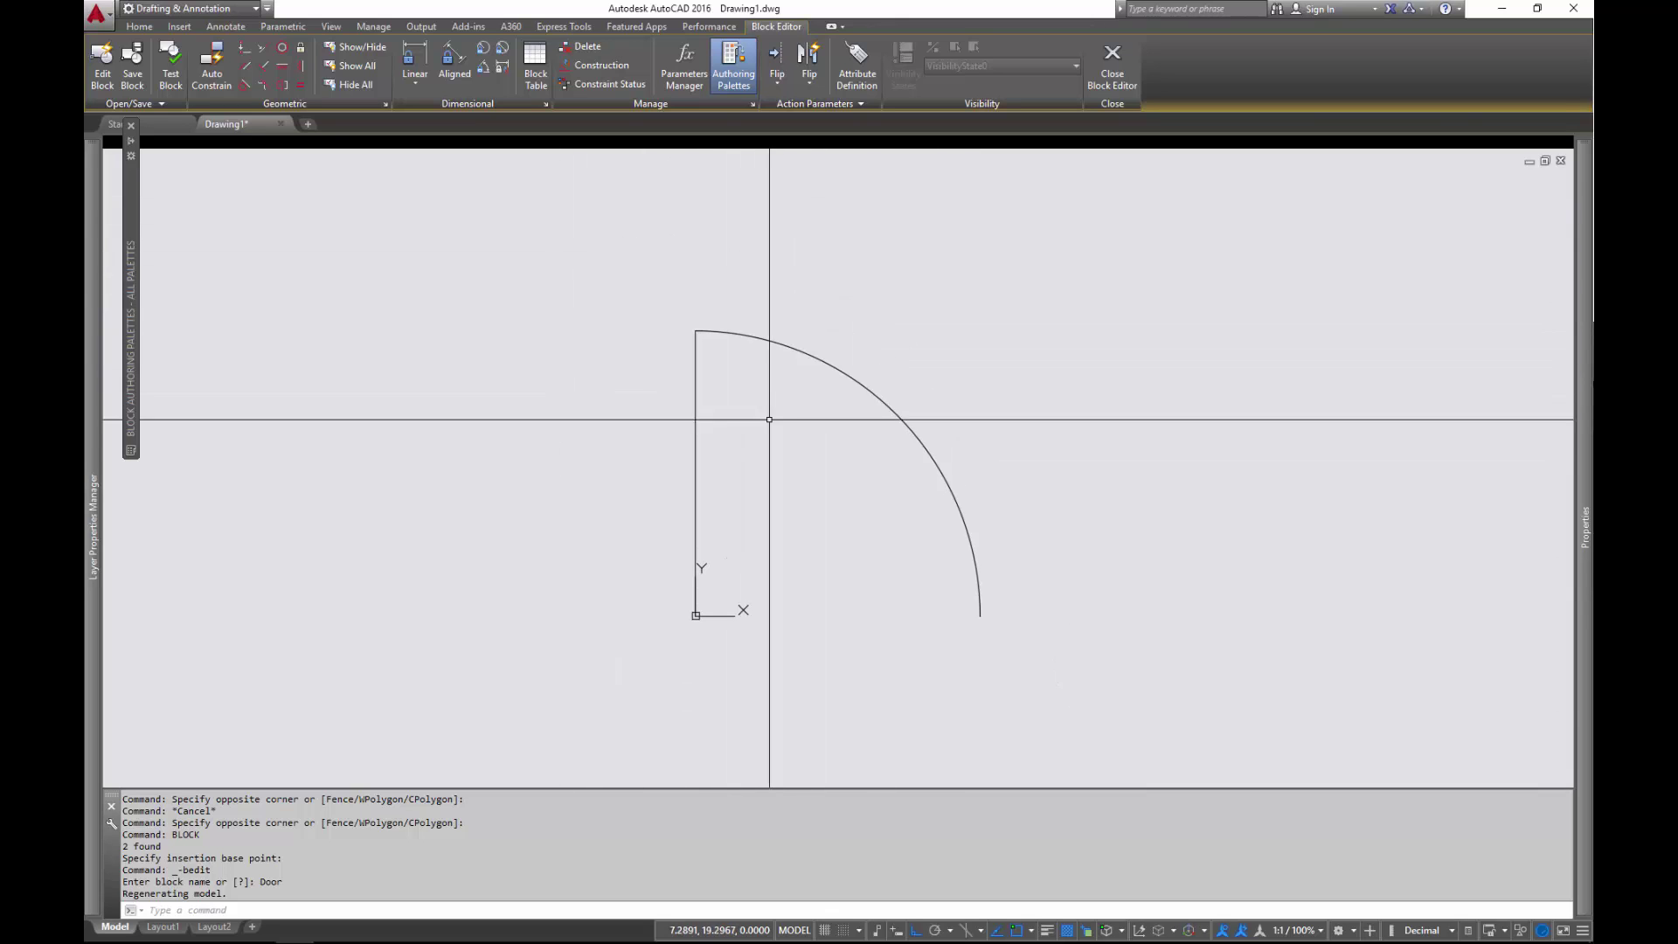
pyautogui.click(783, 87)
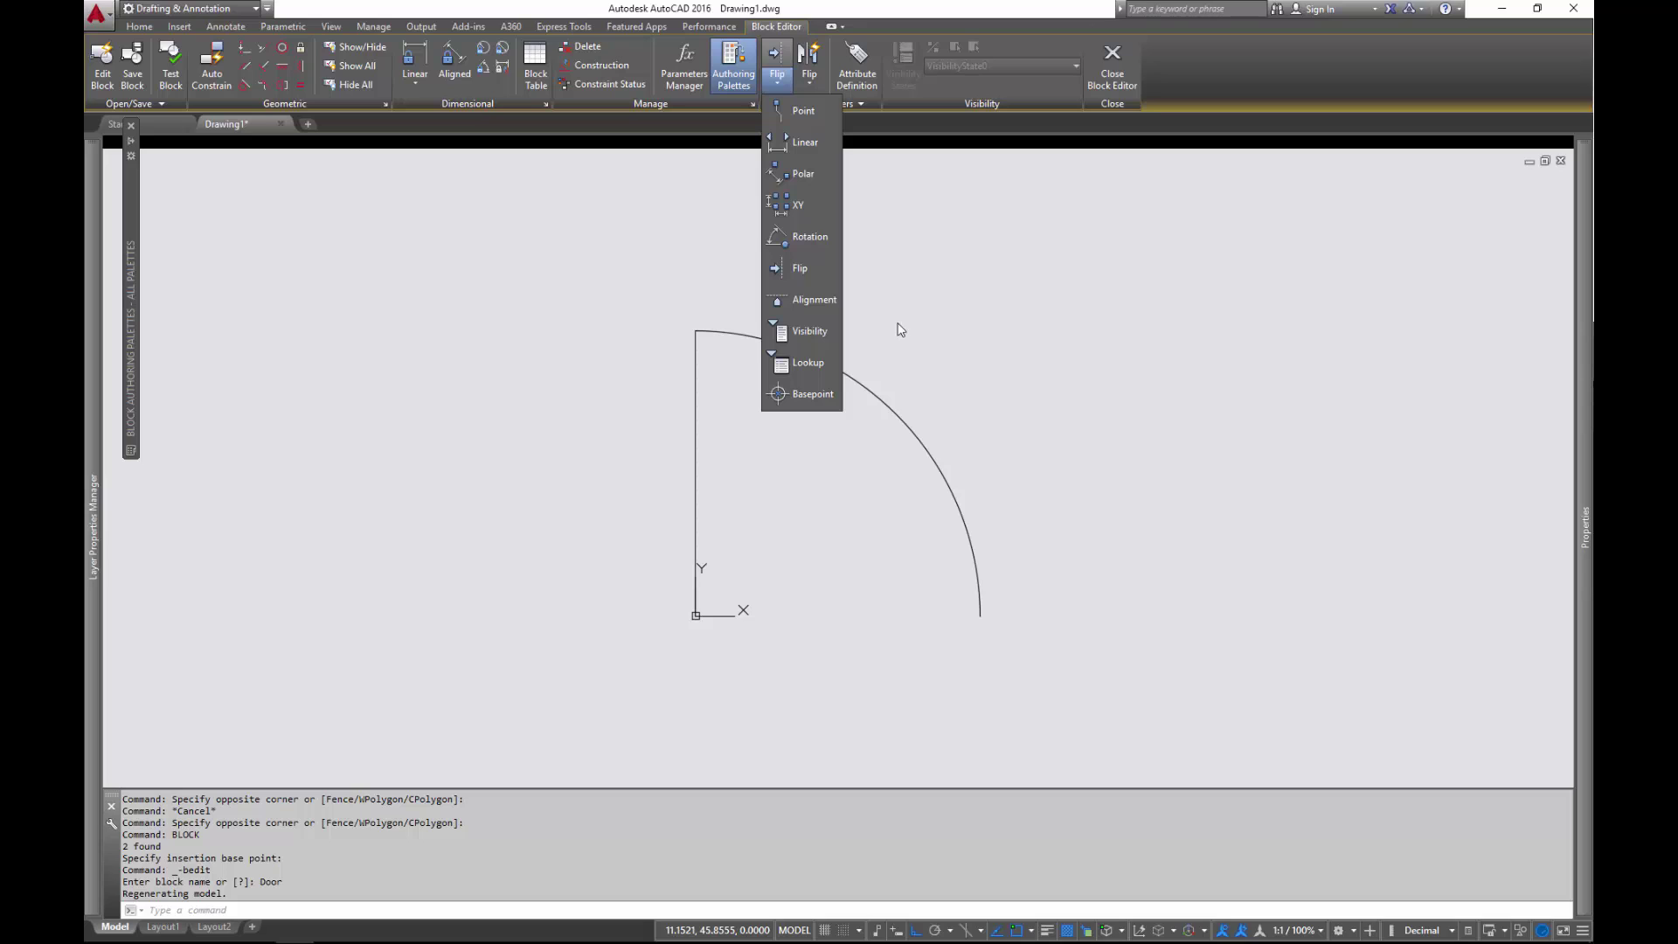
pyautogui.click(805, 147)
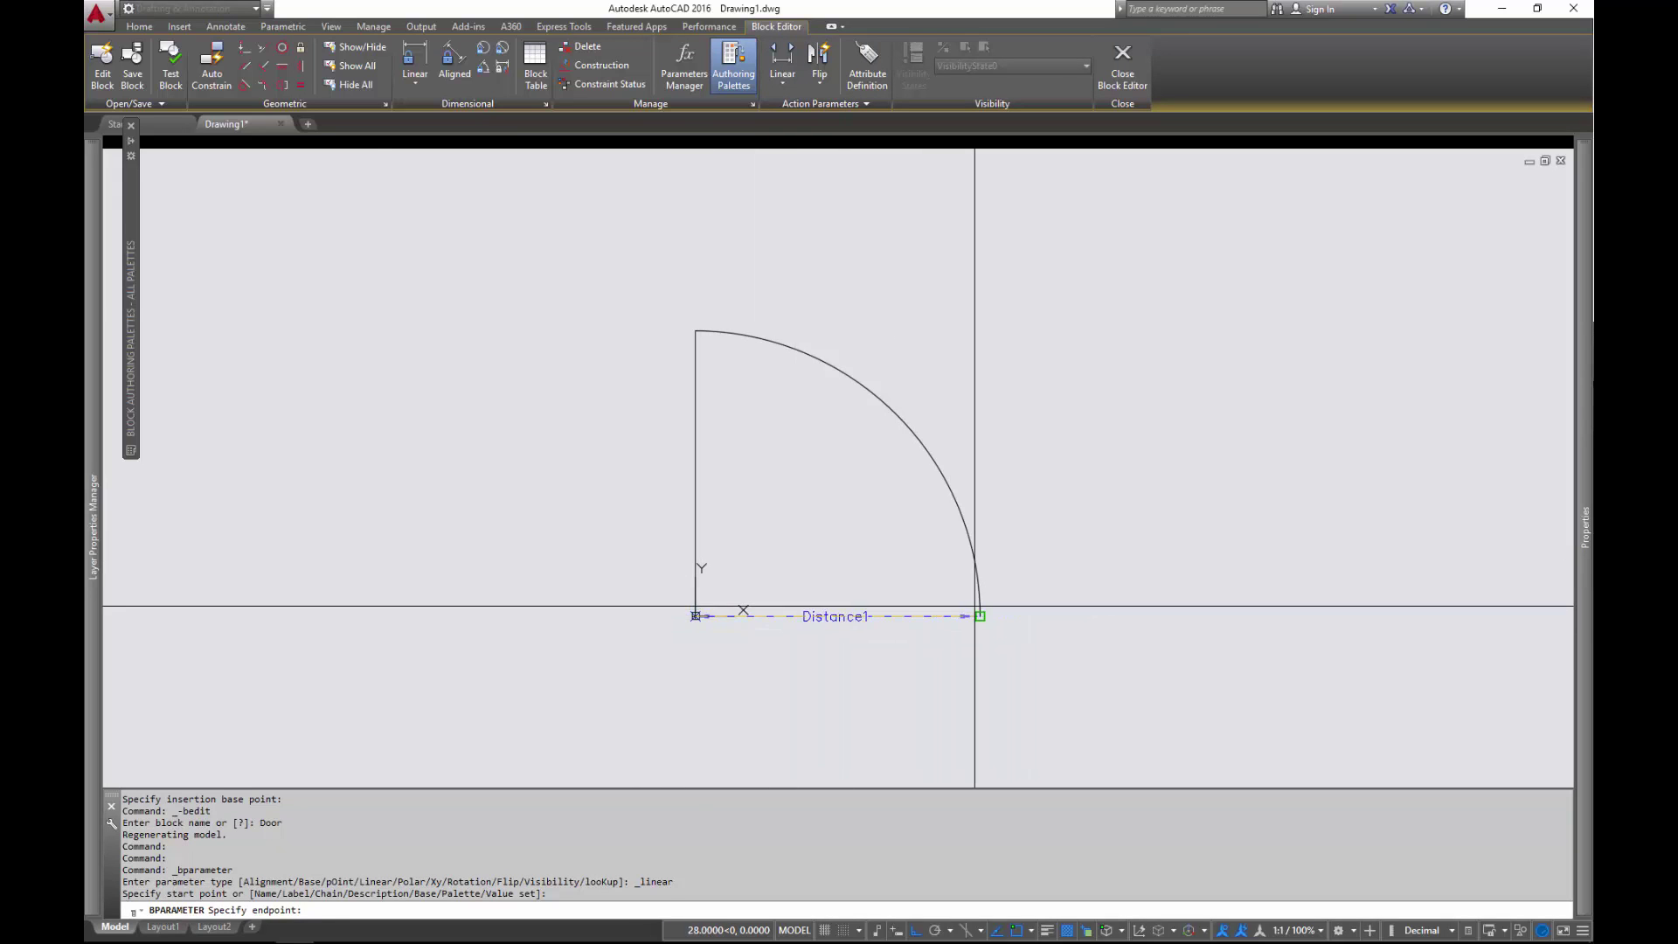
pyautogui.click(979, 615)
pyautogui.click(972, 643)
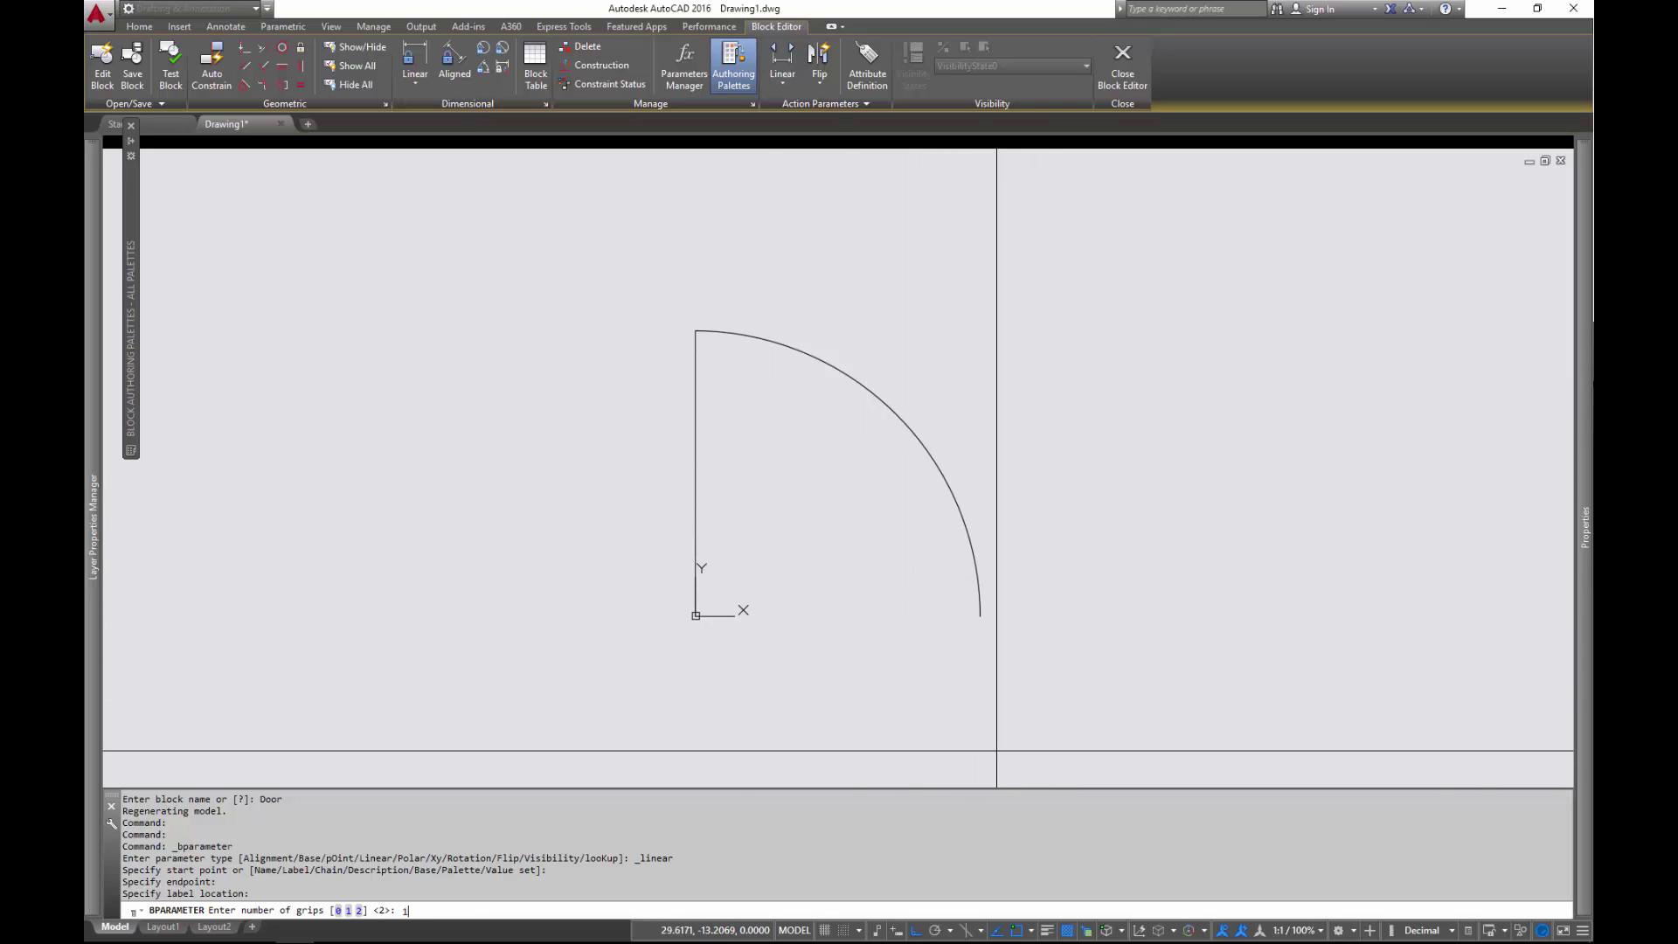
pyautogui.press('Return')
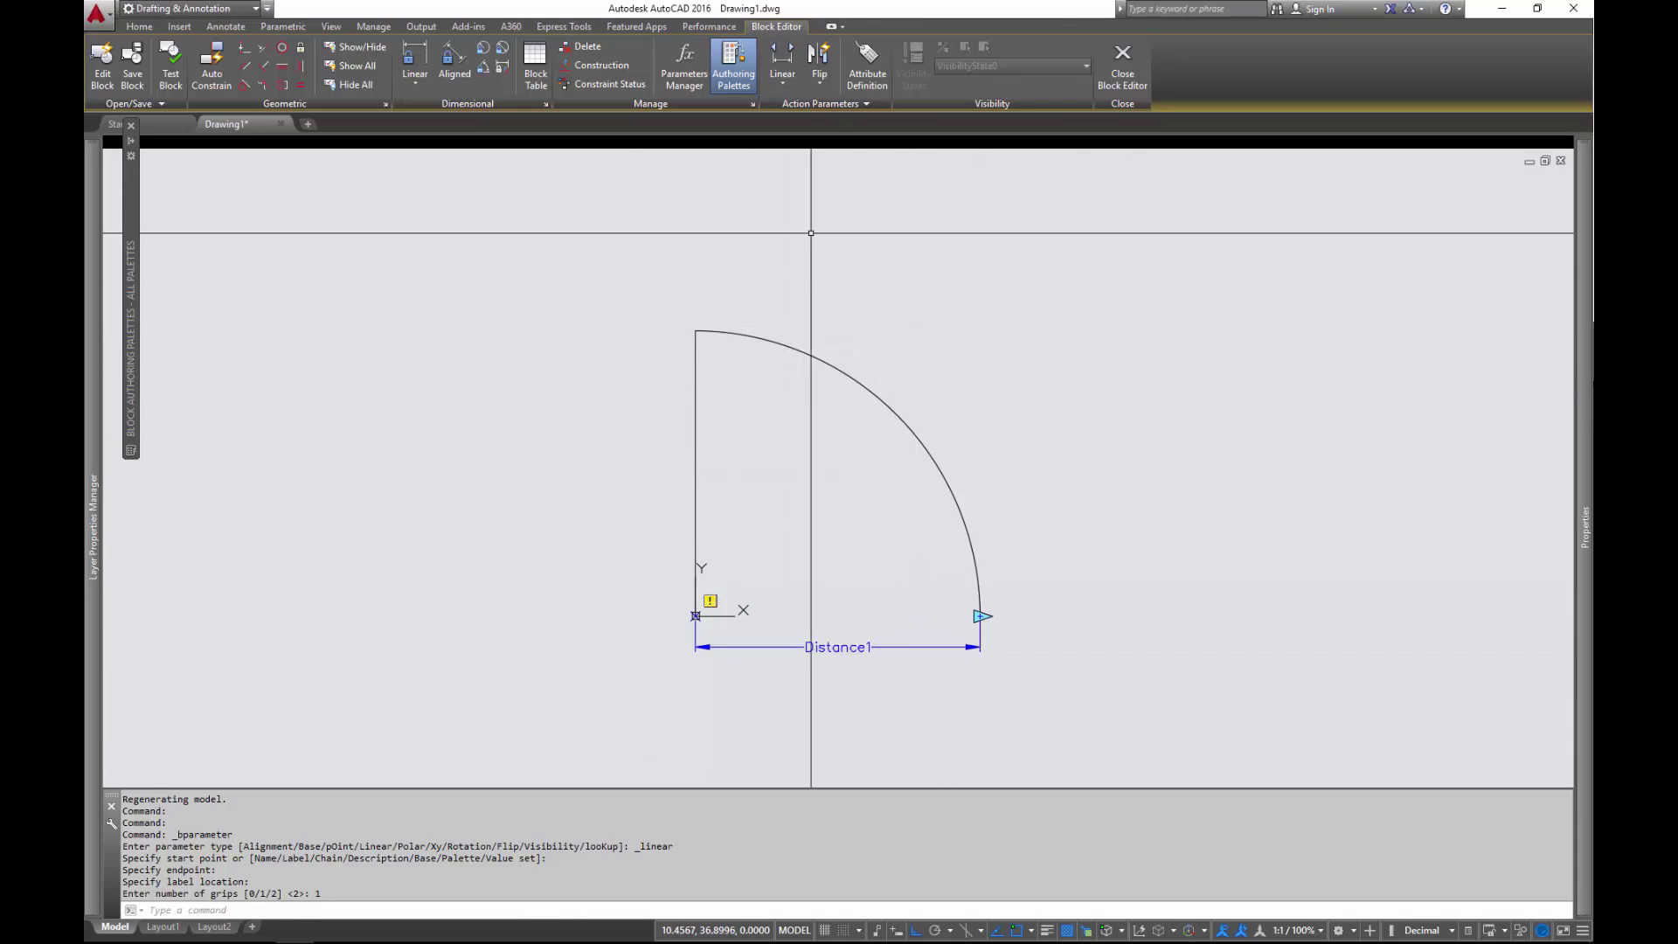
# - Attach a Scale action to the linear parameter, with the whole door geometry as its selection set
pyautogui.click(820, 85)
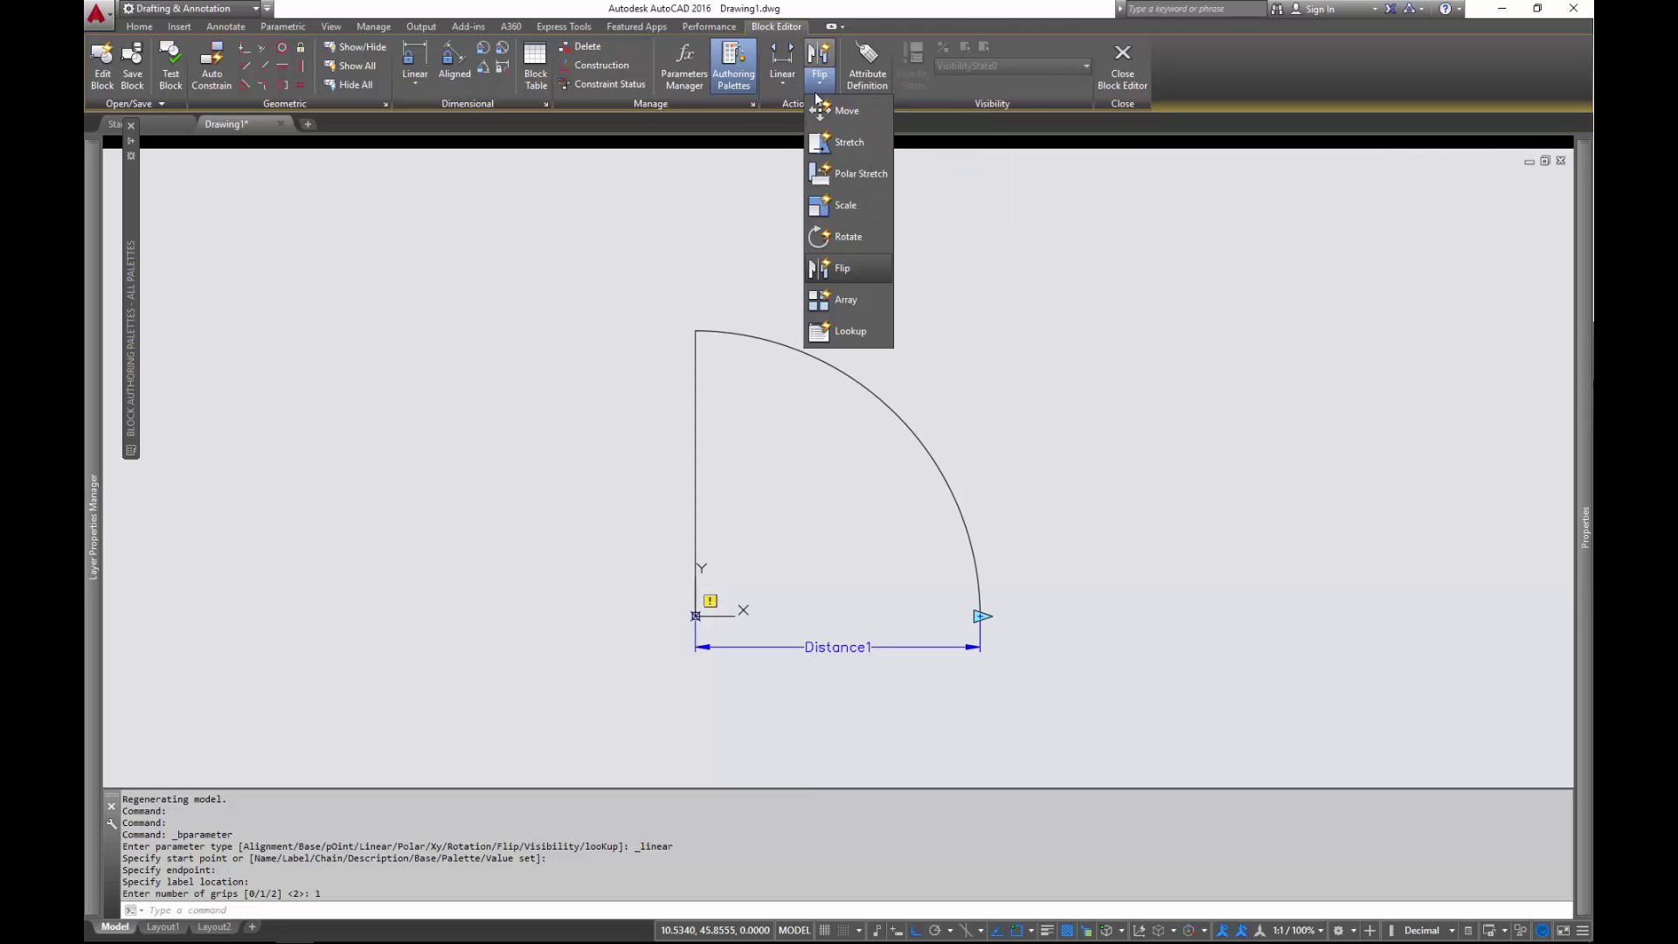
pyautogui.click(839, 207)
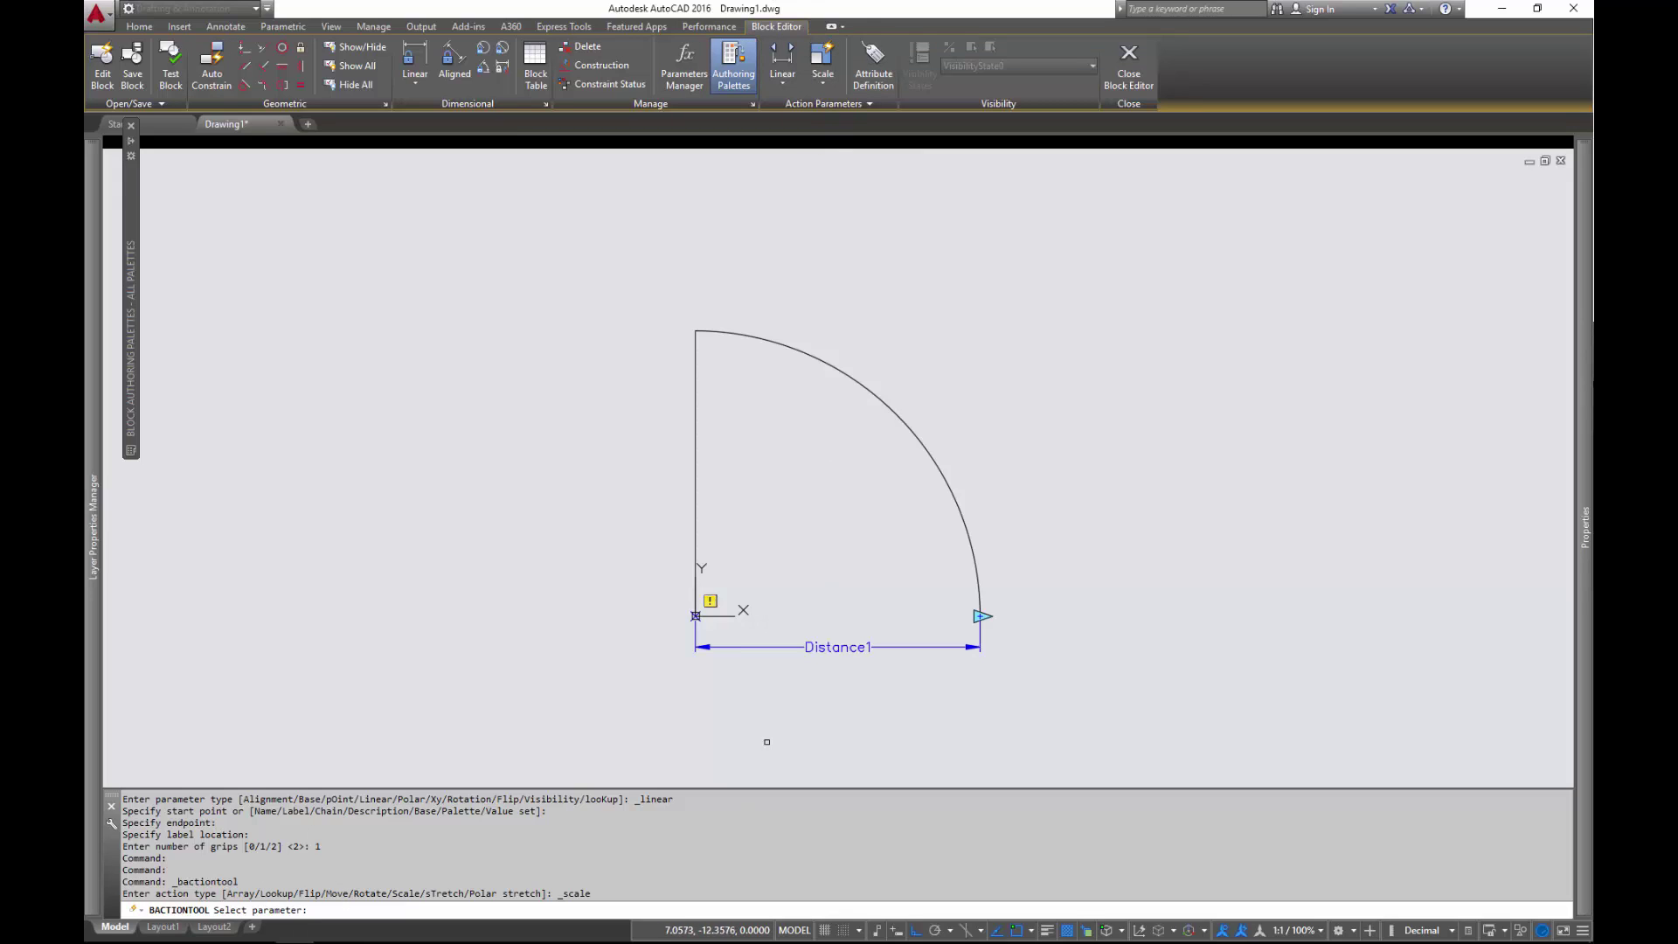
pyautogui.click(847, 648)
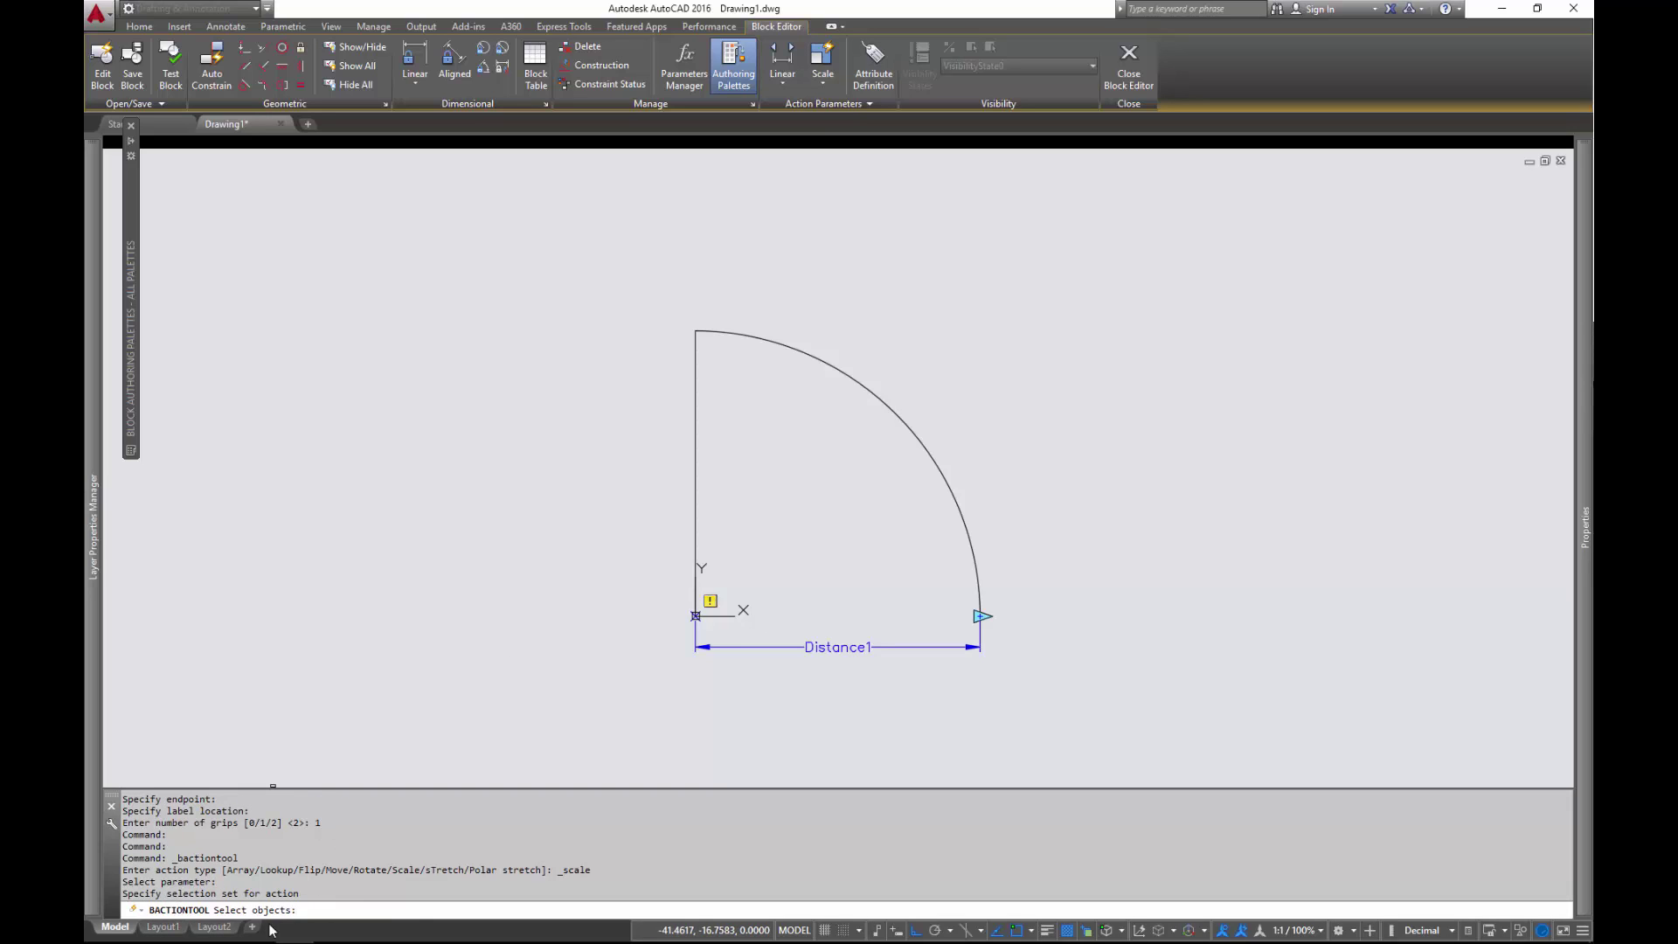
pyautogui.moveTo(1089, 245); pyautogui.dragTo(517, 719)
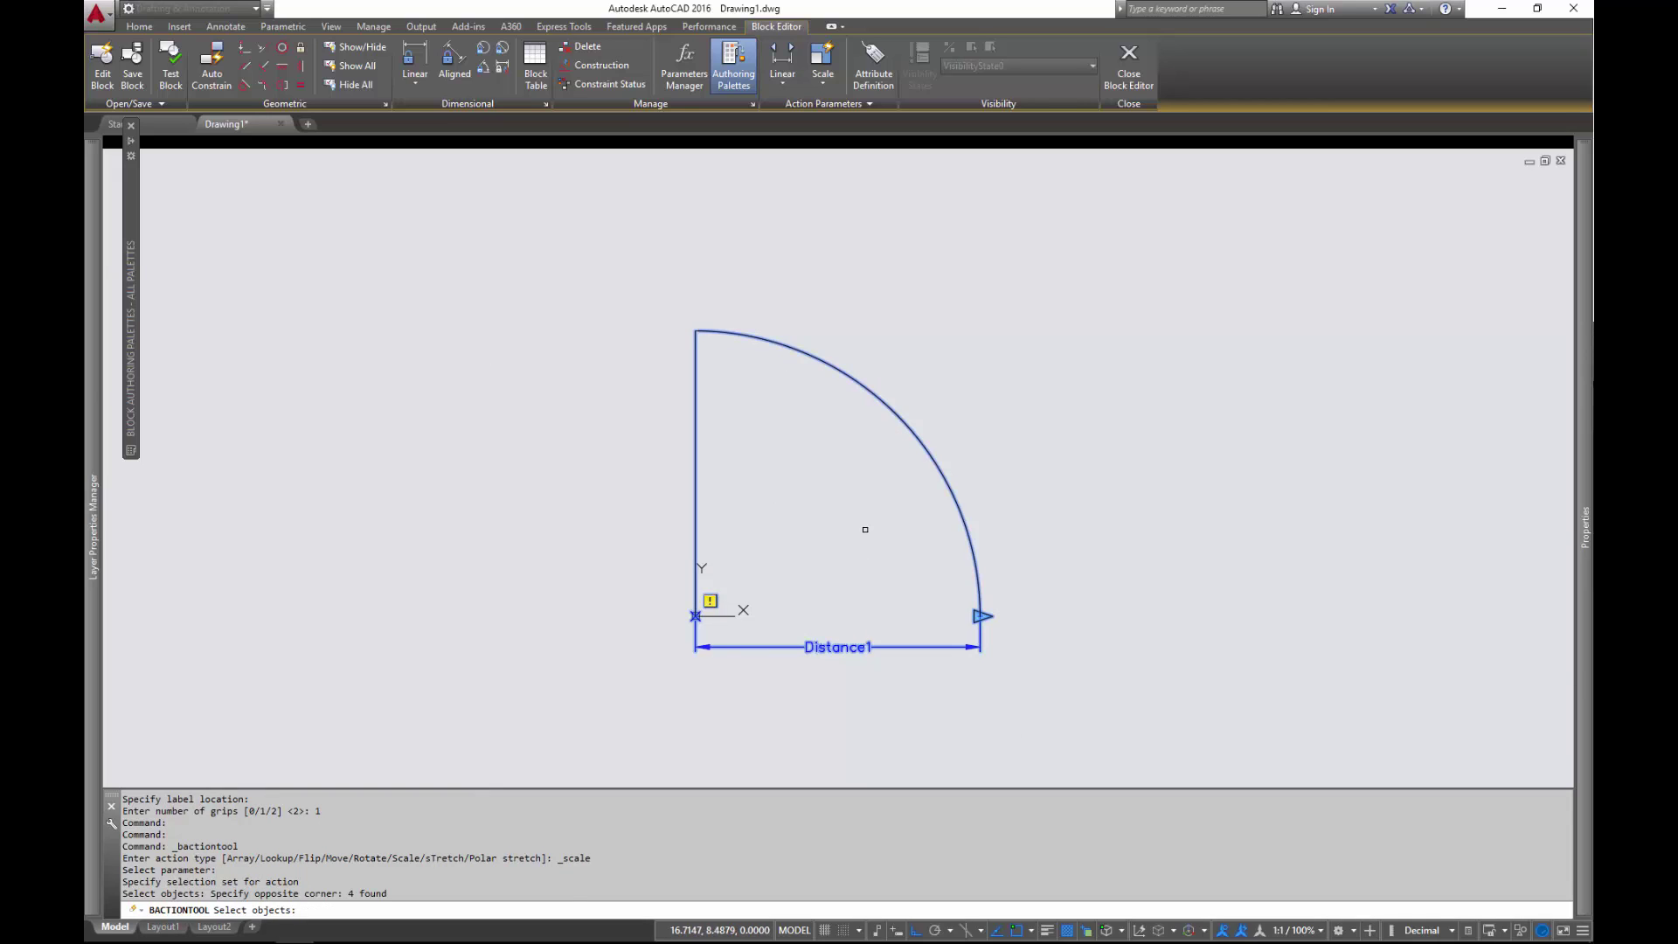
pyautogui.press('Return')
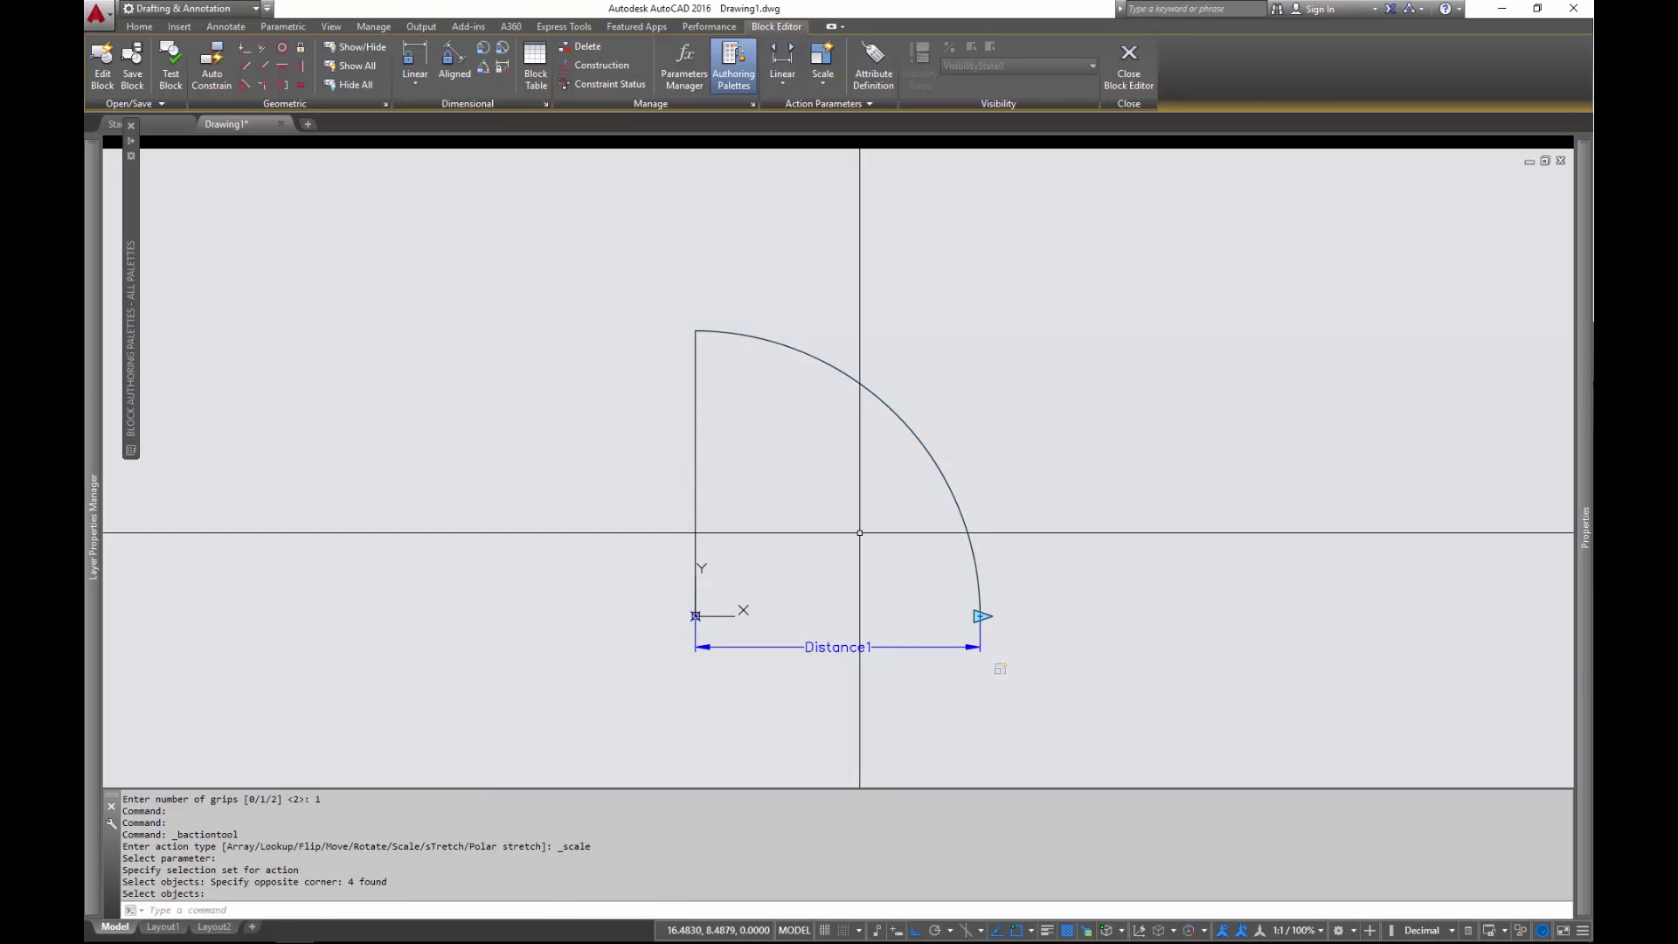
# - Save the Door block with its scale action and close the block editor
pyautogui.write('bs')
pyautogui.press('Return')
pyautogui.write('bc')
pyautogui.press('Return')
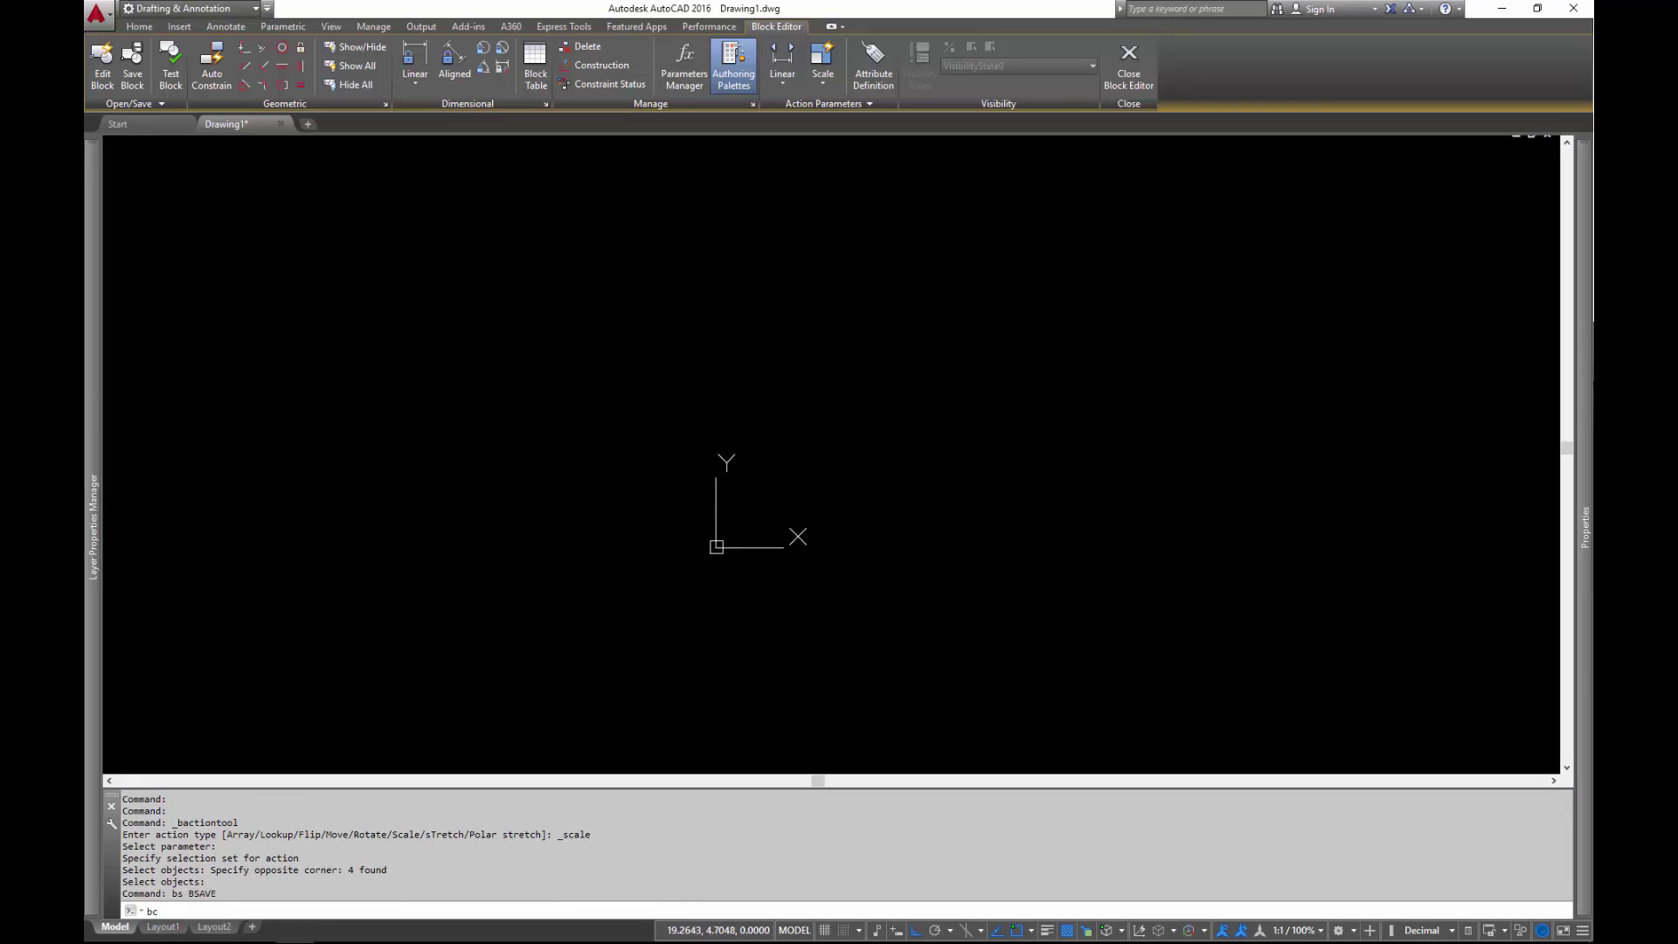
# - Test the door block's linear grip by stretching the door larger and then smaller
pyautogui.click(905, 549)
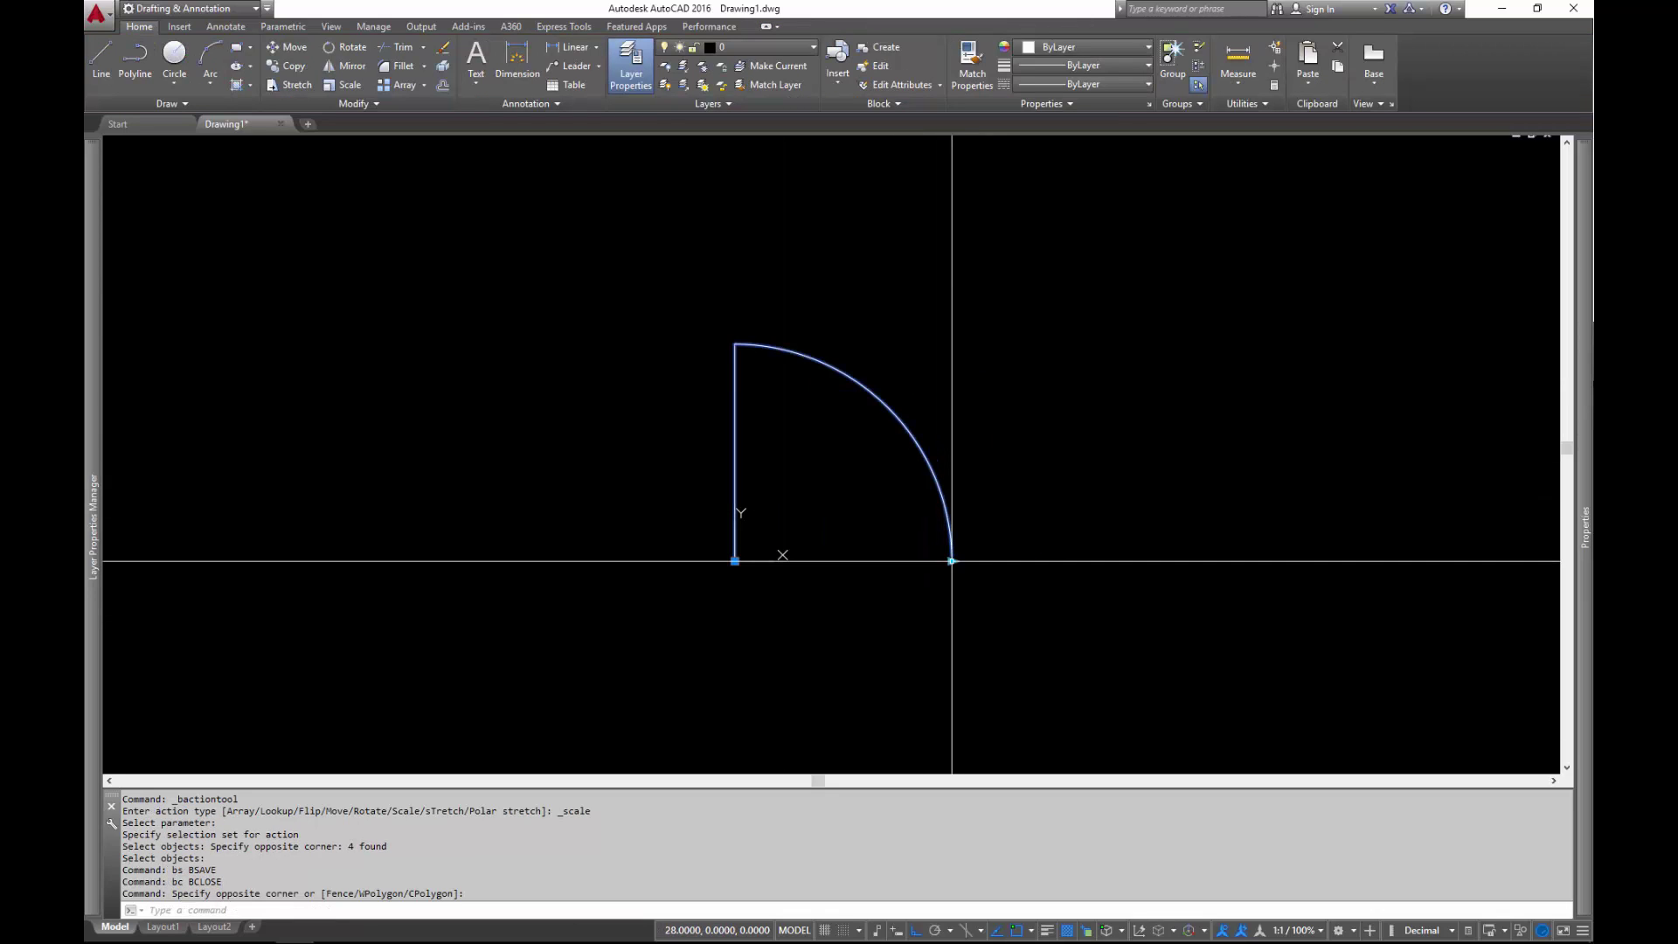
pyautogui.click(953, 561)
pyautogui.click(1071, 605)
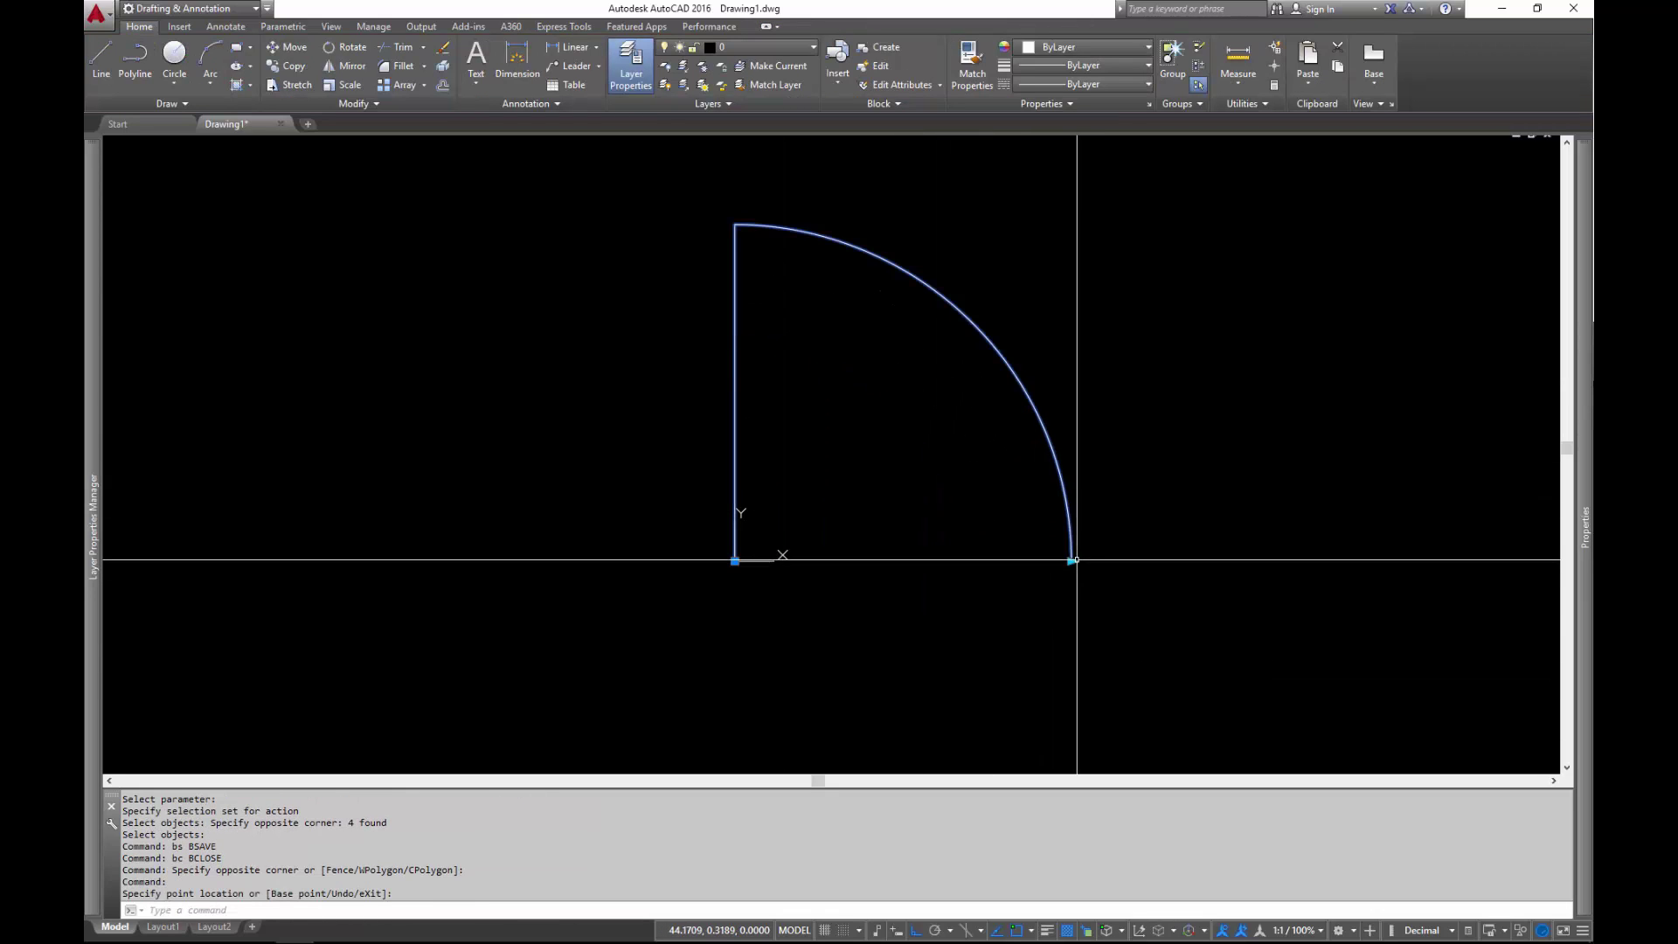
pyautogui.click(1075, 562)
pyautogui.click(1074, 562)
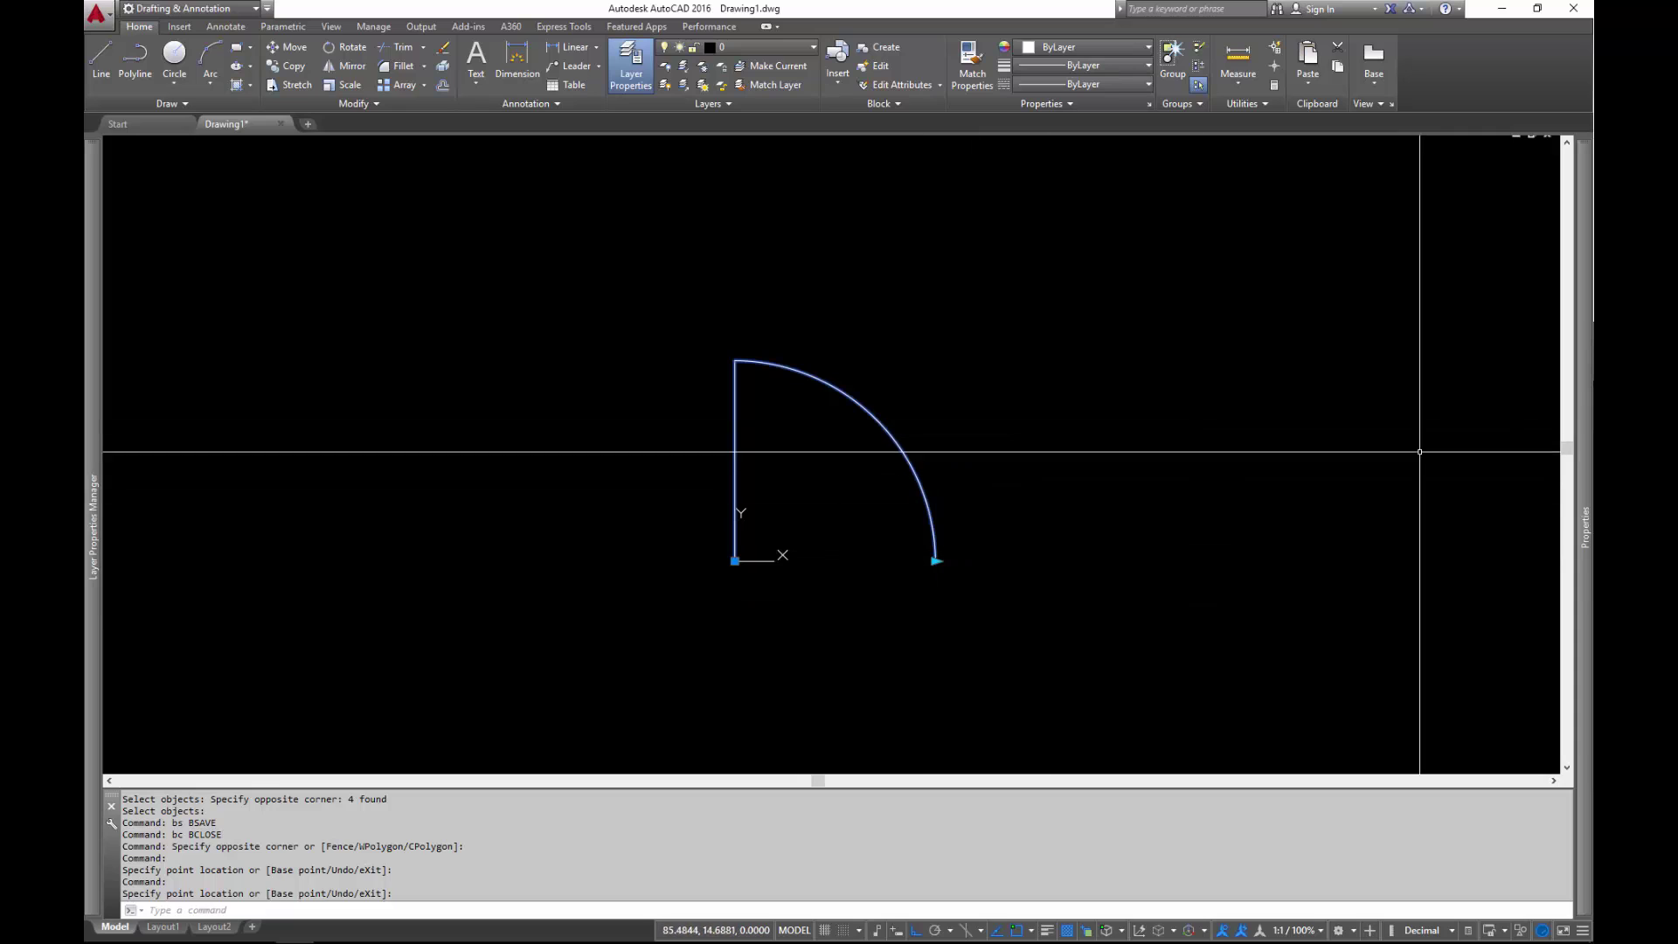
pyautogui.moveTo(1585, 525)
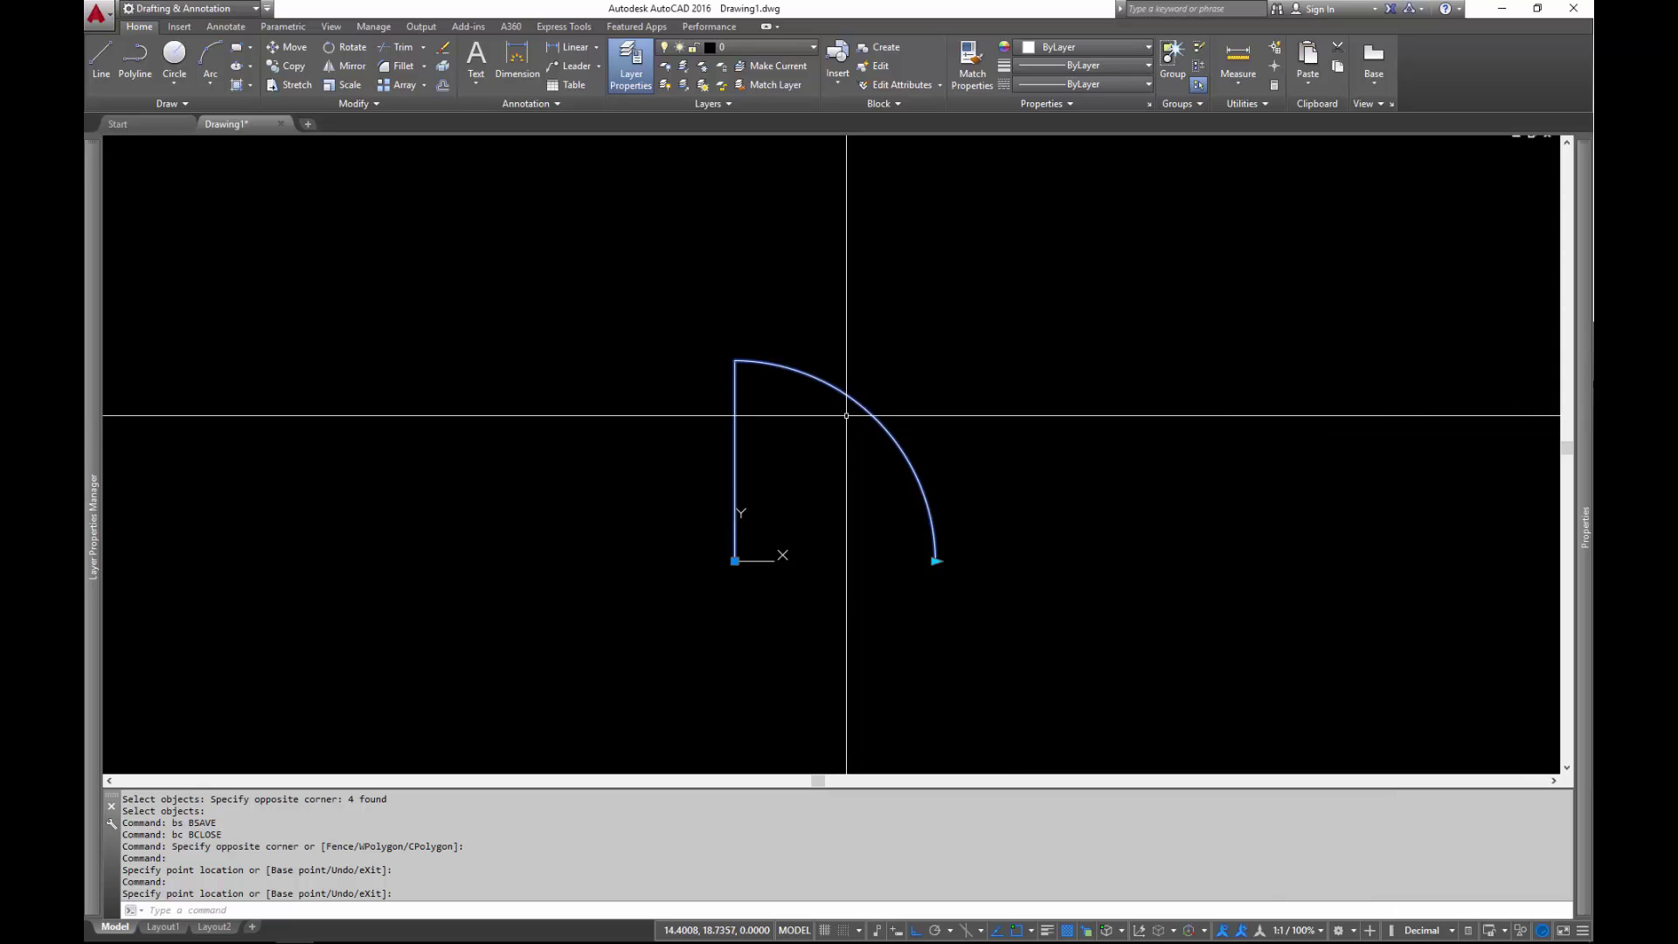
# - Reopen the Door block in the block editor and rename the linear parameter's distance to Width
pyautogui.write('e')
pyautogui.press('Return')
pyautogui.press('Return')
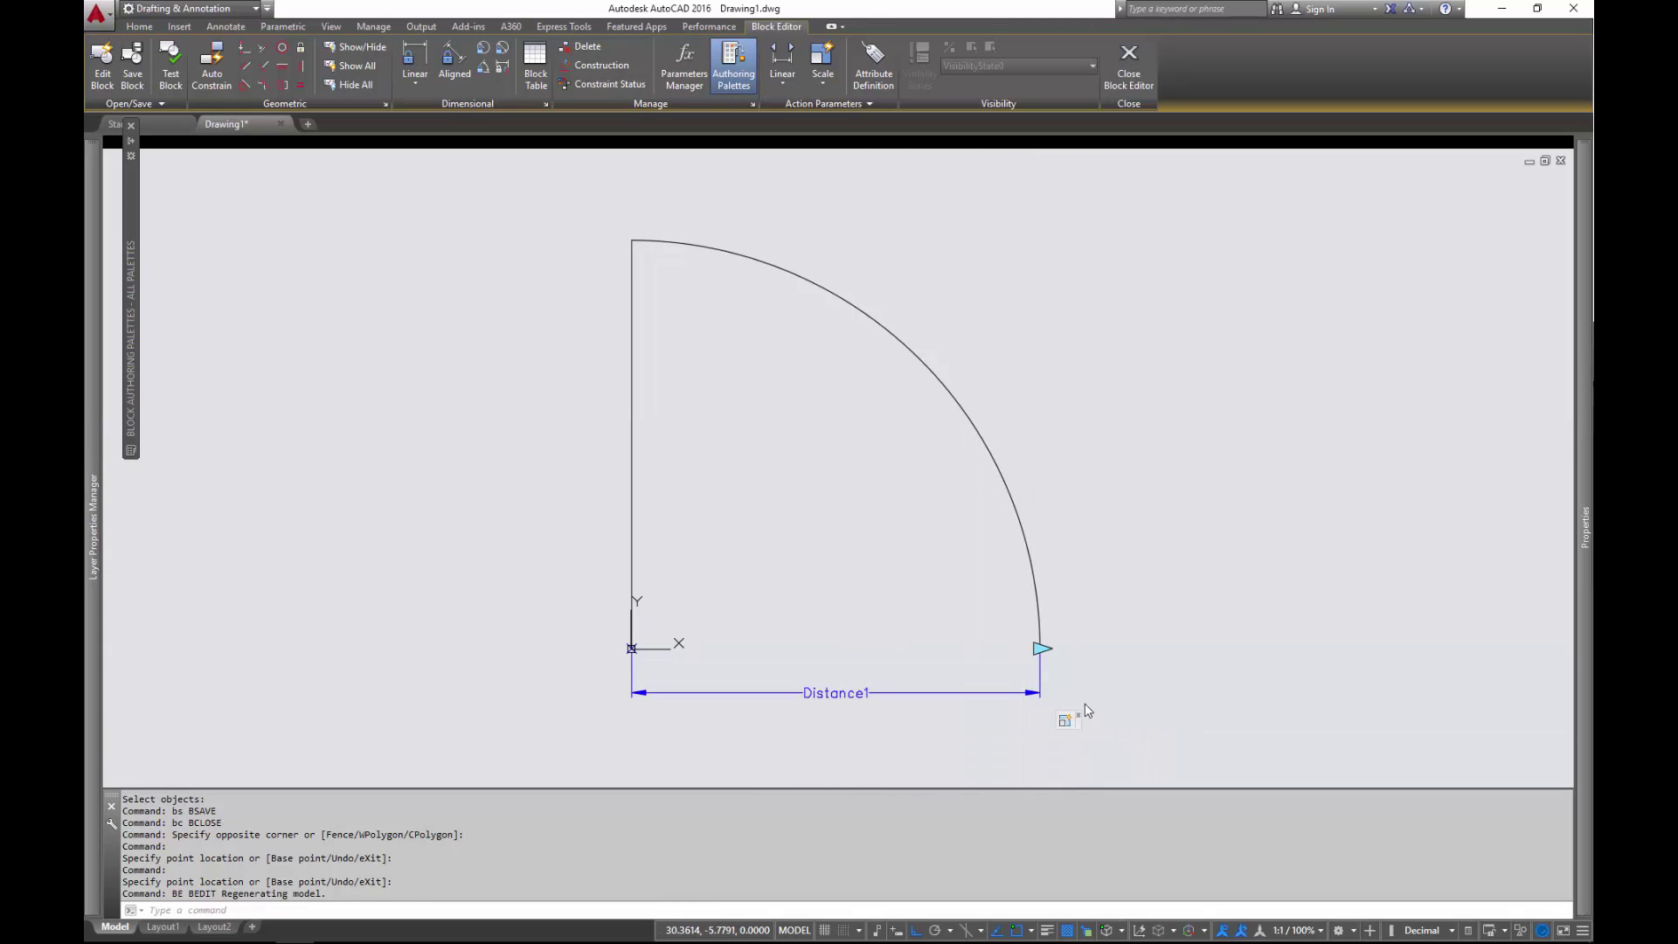
pyautogui.click(983, 686)
pyautogui.click(844, 754)
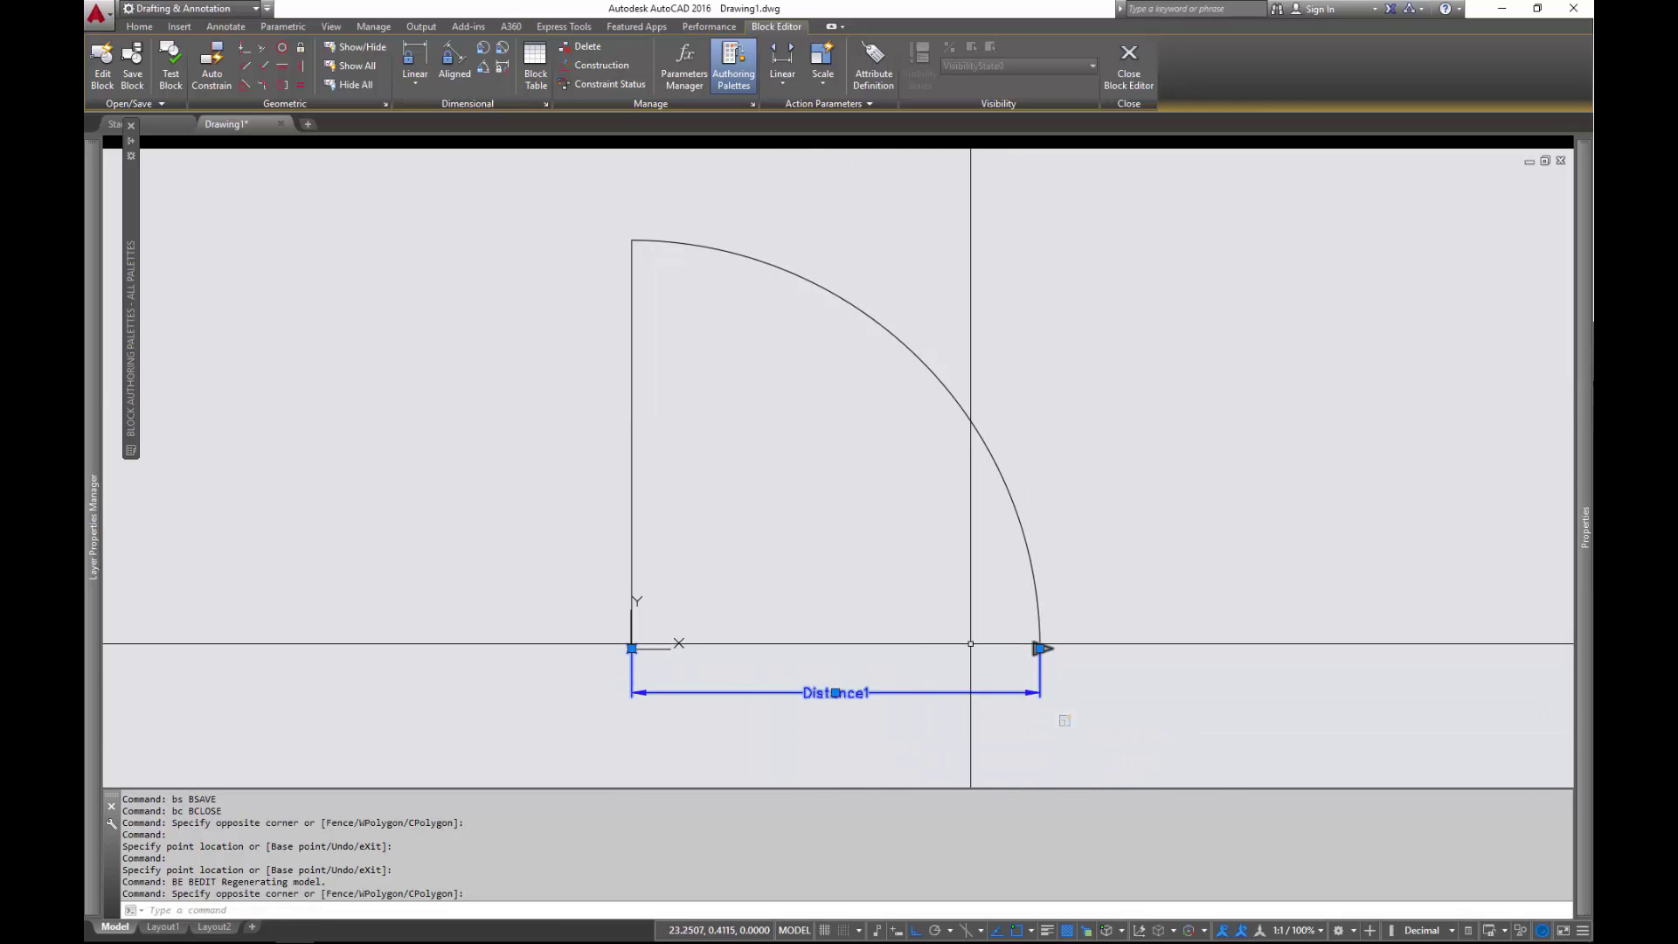
pyautogui.moveTo(1582, 406)
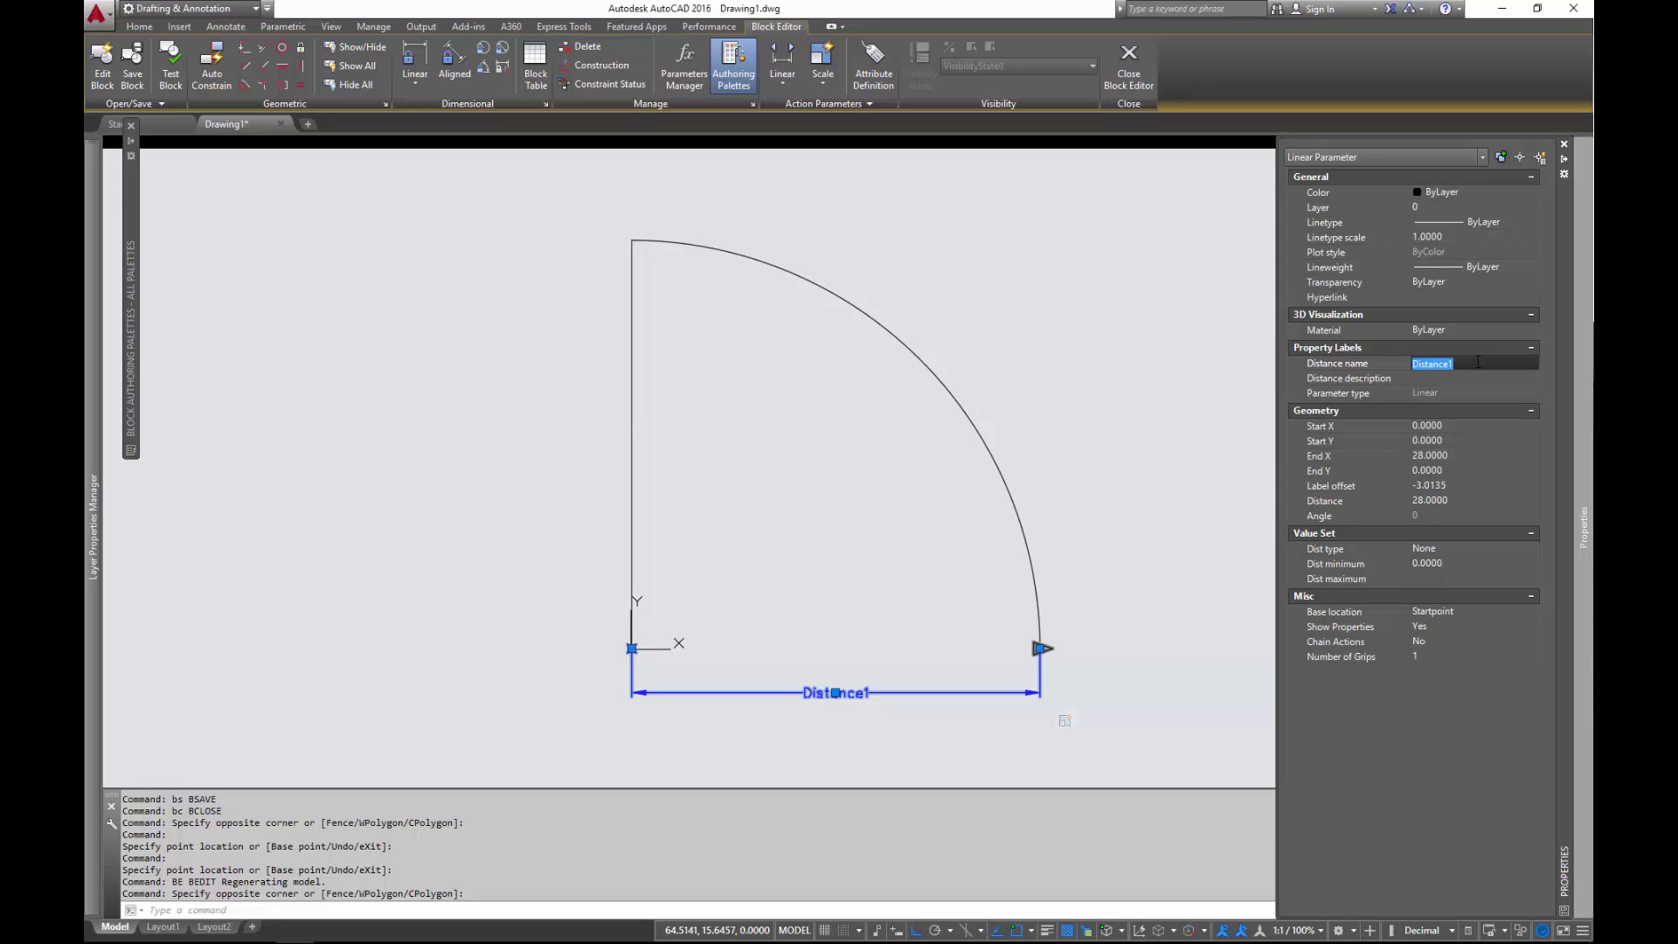
pyautogui.press('Tab')
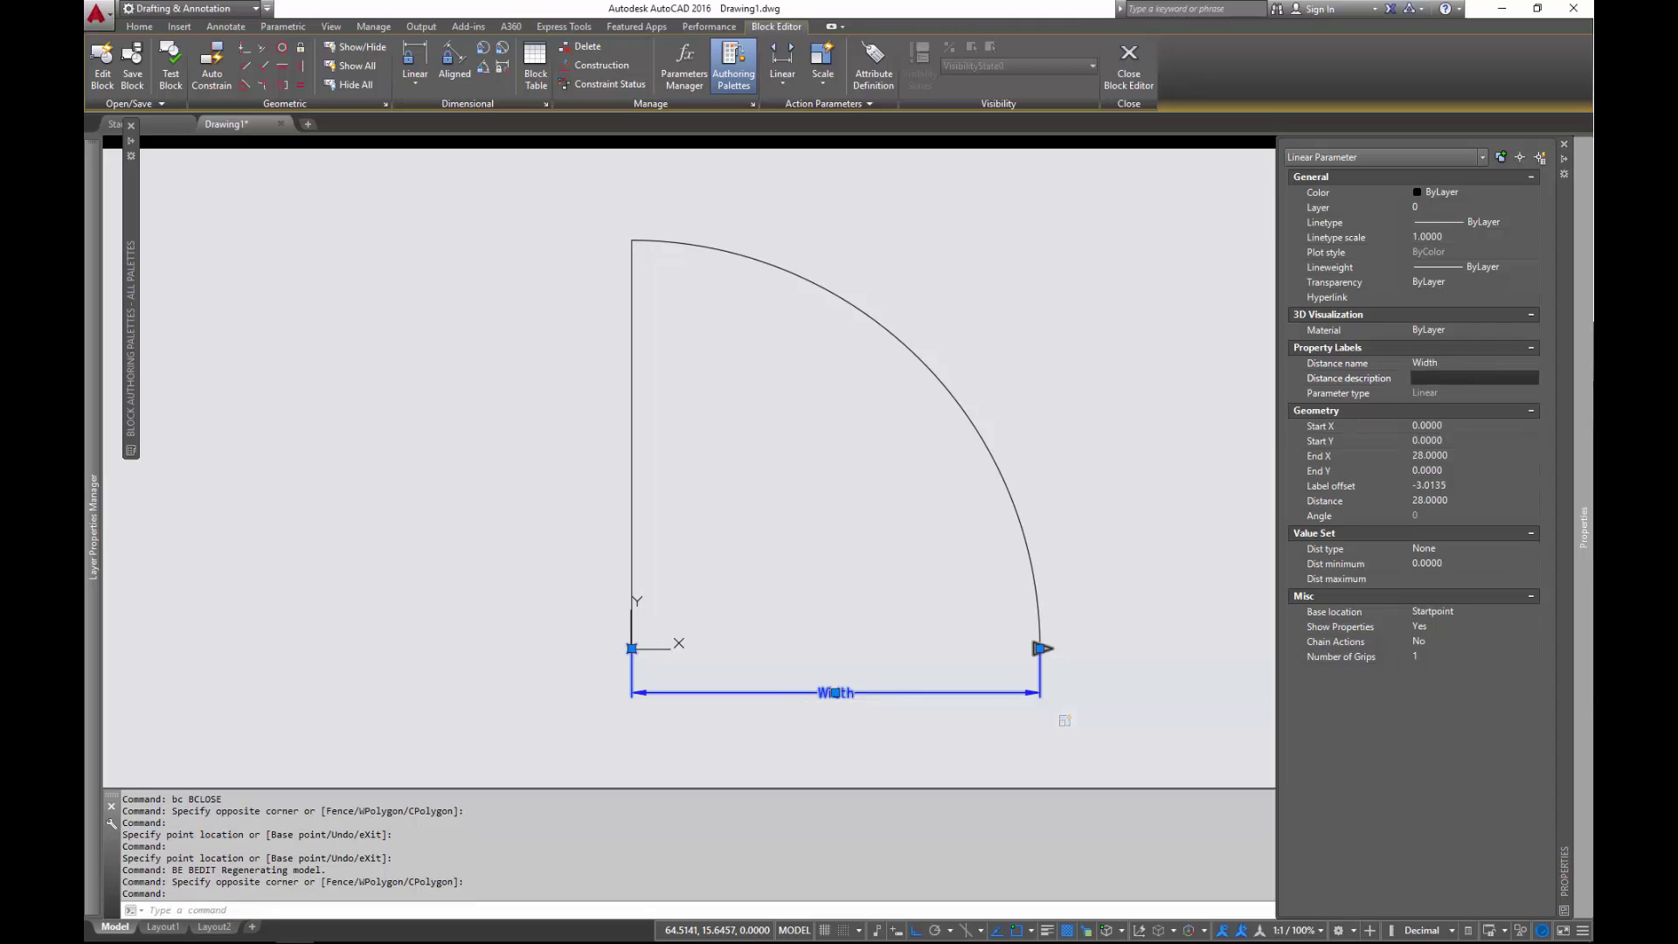
pyautogui.press('Escape')
pyautogui.press('Escape')
pyautogui.scroll(-2, 887, 544)
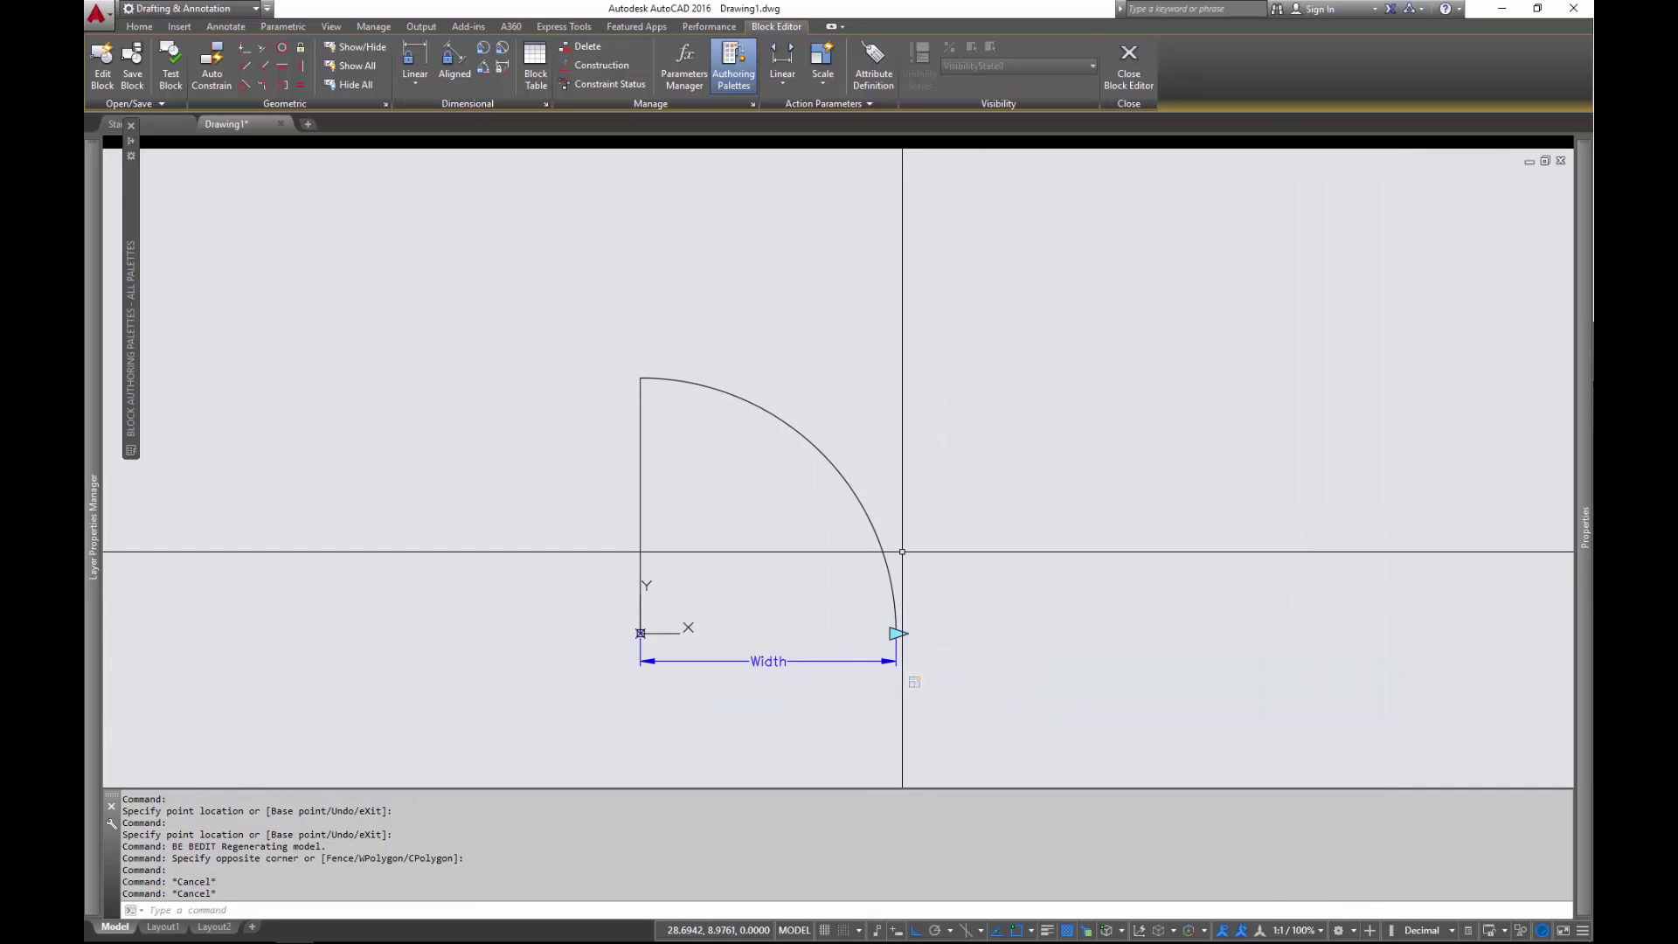
# - Save the renamed parameter in the Door block and return to the drawing
pyautogui.write('BS')
pyautogui.press('Return')
pyautogui.press('Return')
pyautogui.write('bc')
pyautogui.press('Return')
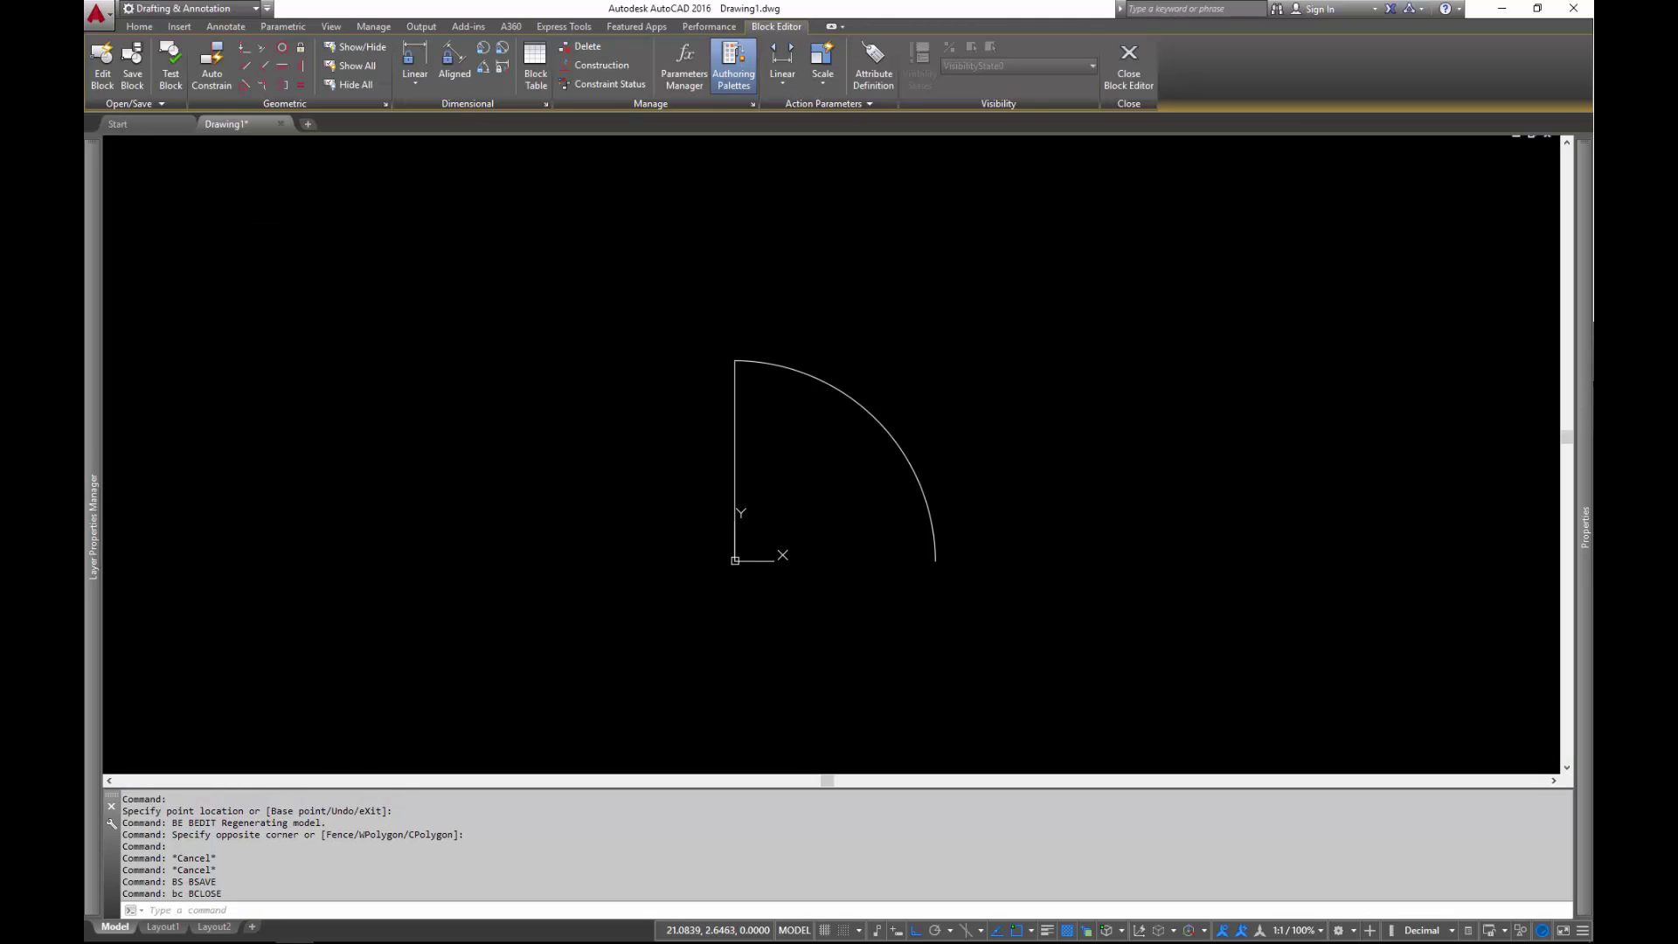
# - Resize the door block twice with its Width grip, ending at a width of about 34.65
pyautogui.click(896, 363)
pyautogui.click(752, 591)
pyautogui.click(935, 561)
pyautogui.click(935, 561)
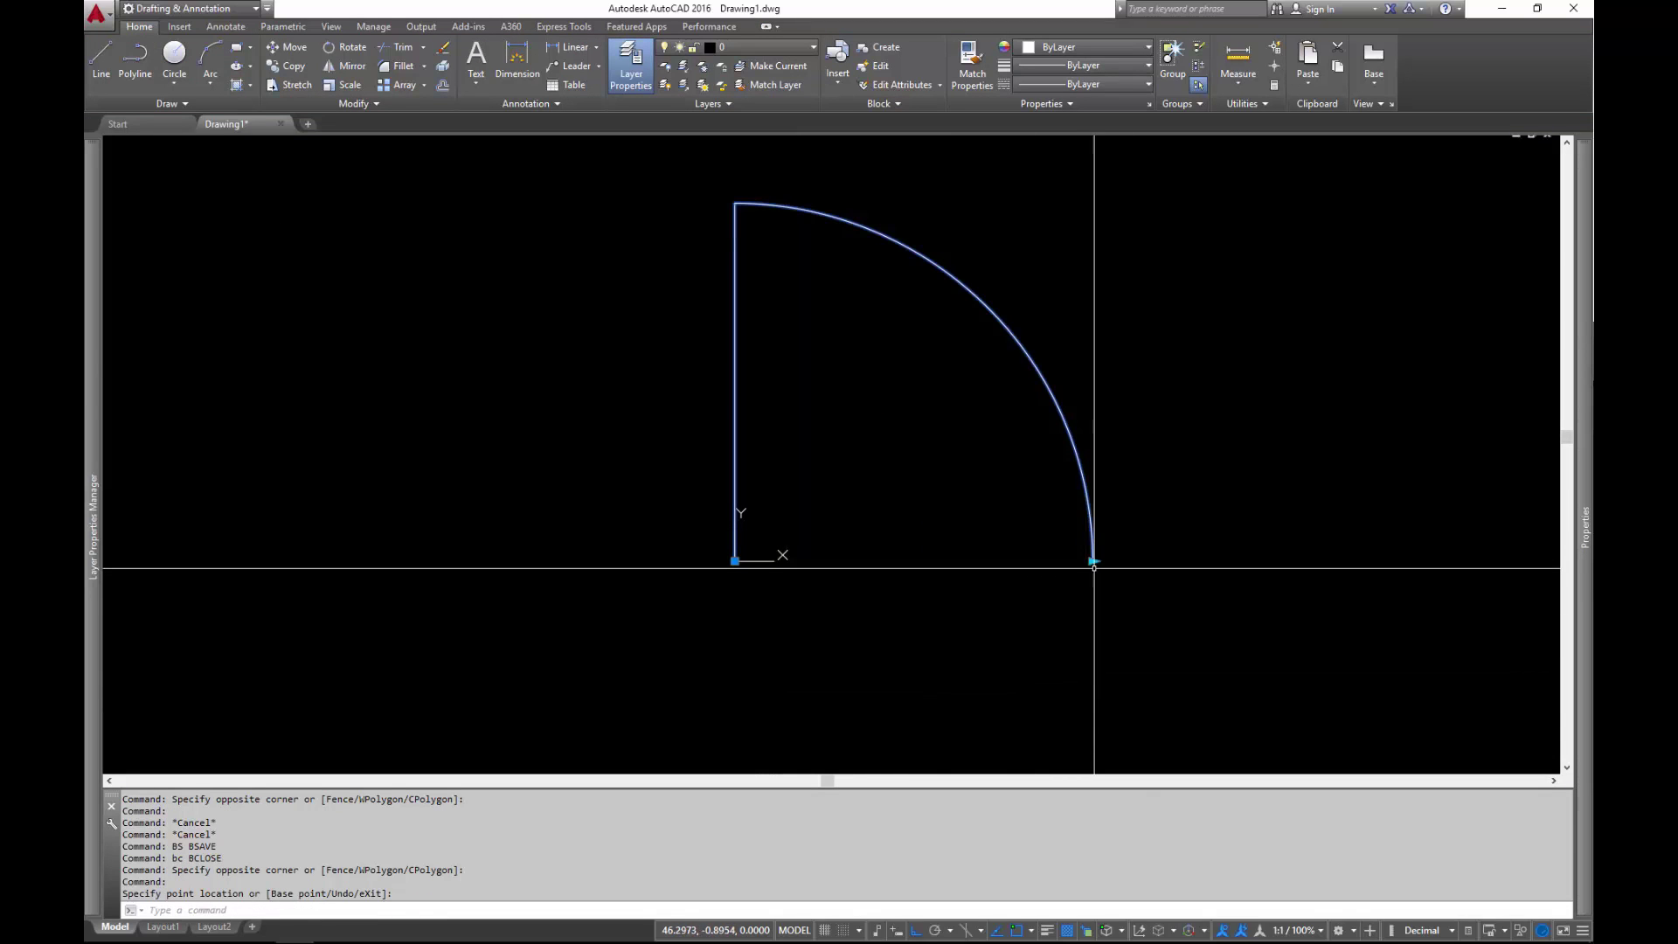
pyautogui.click(1093, 567)
pyautogui.click(1093, 562)
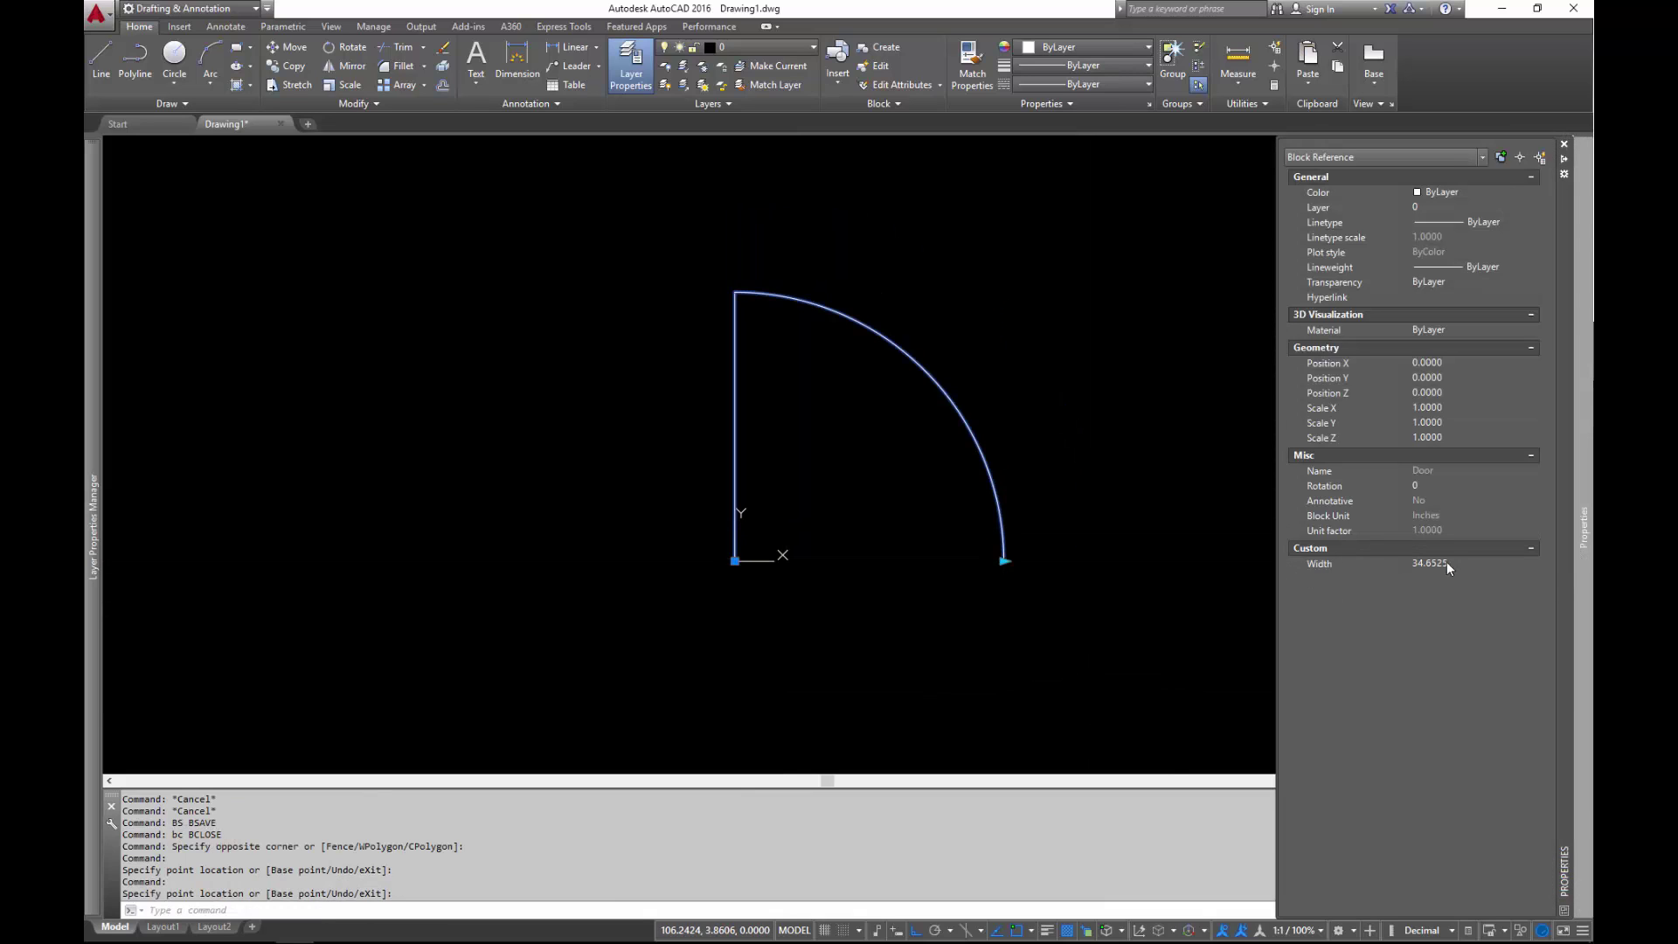
# - Set the door block's custom Width property to 28
pyautogui.click(1437, 563)
pyautogui.write('28')
pyautogui.press('Return')
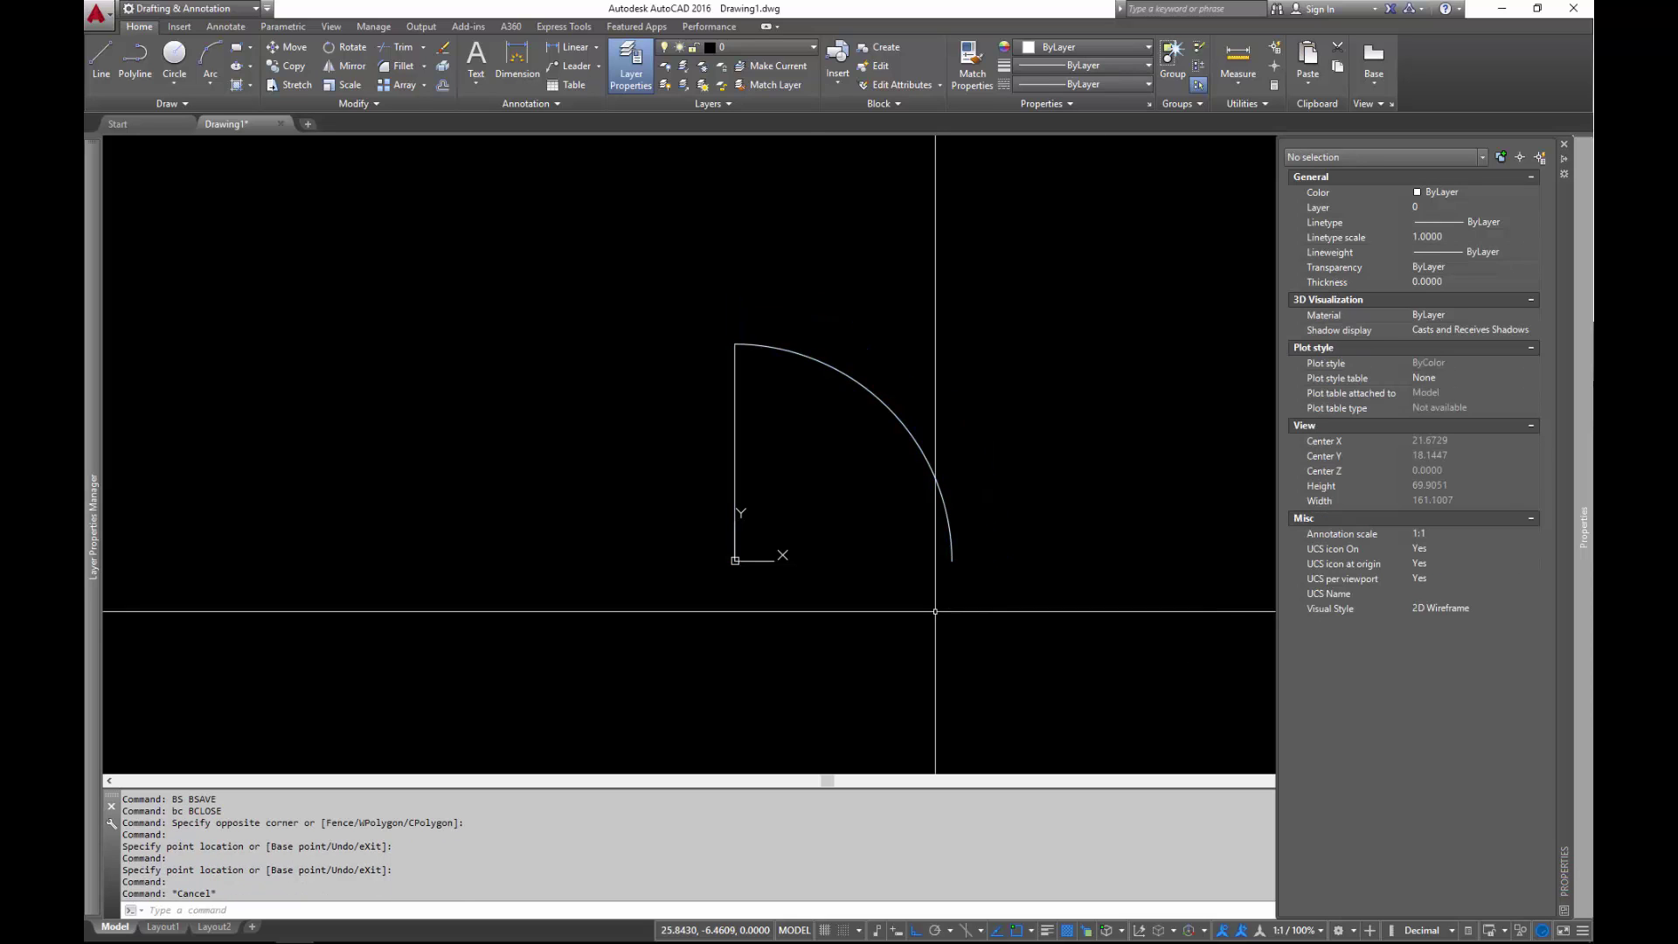
# - Turn Ortho off and move the door block by its base grip, up and to the right of the origin
pyautogui.click(735, 560)
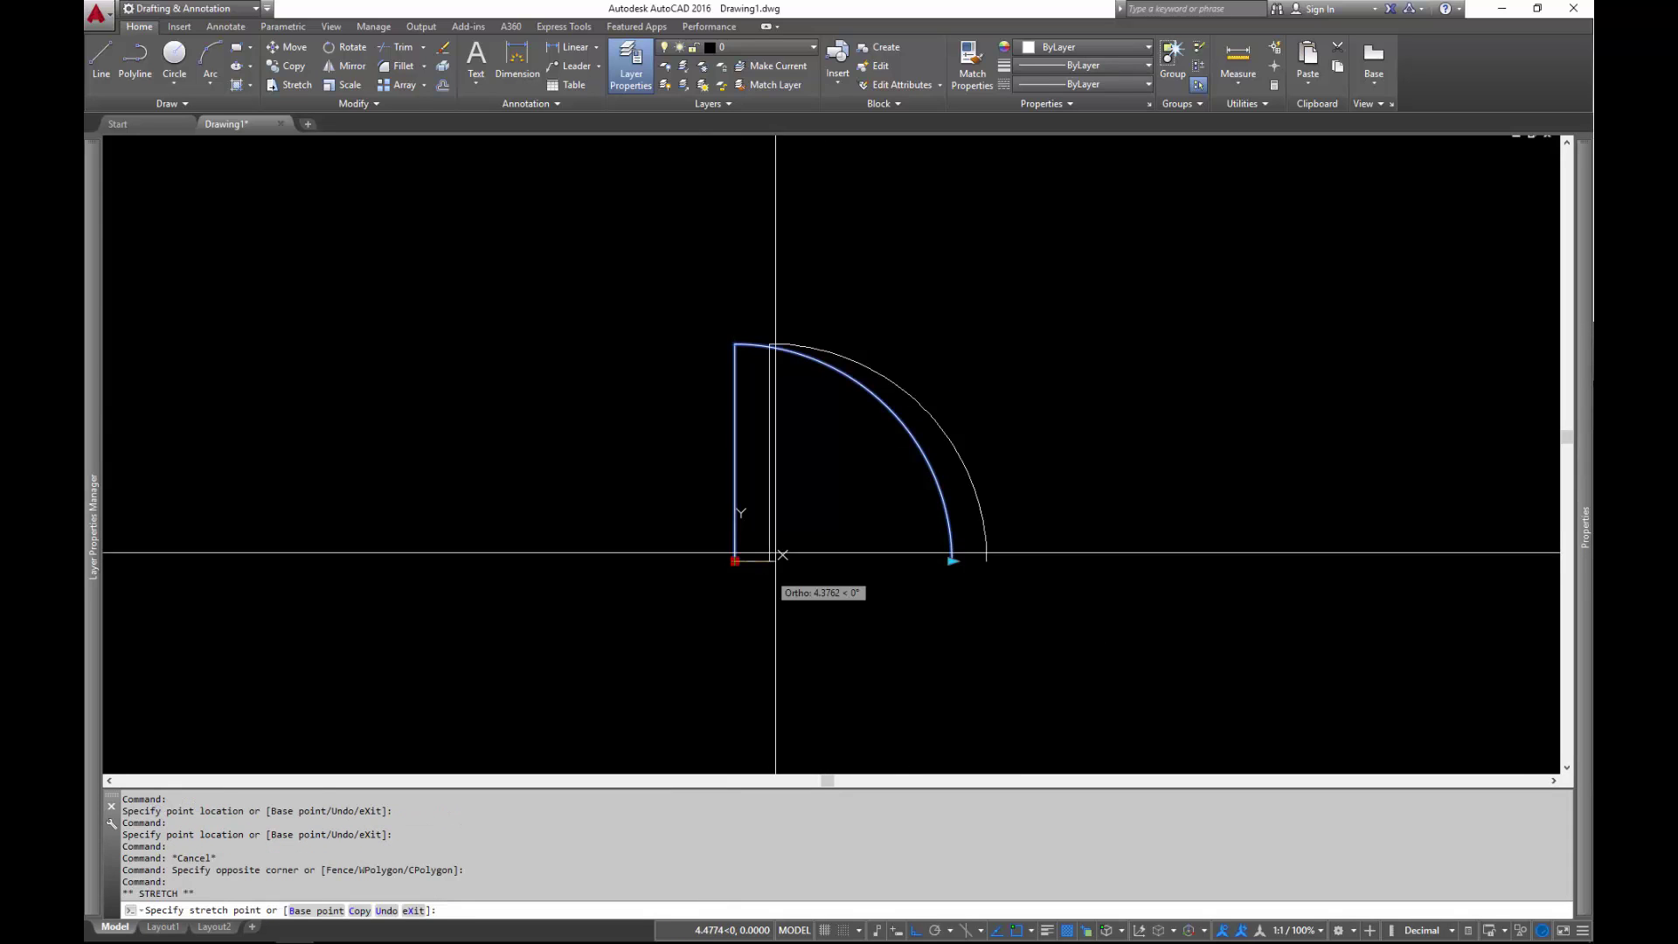
pyautogui.press('F8')
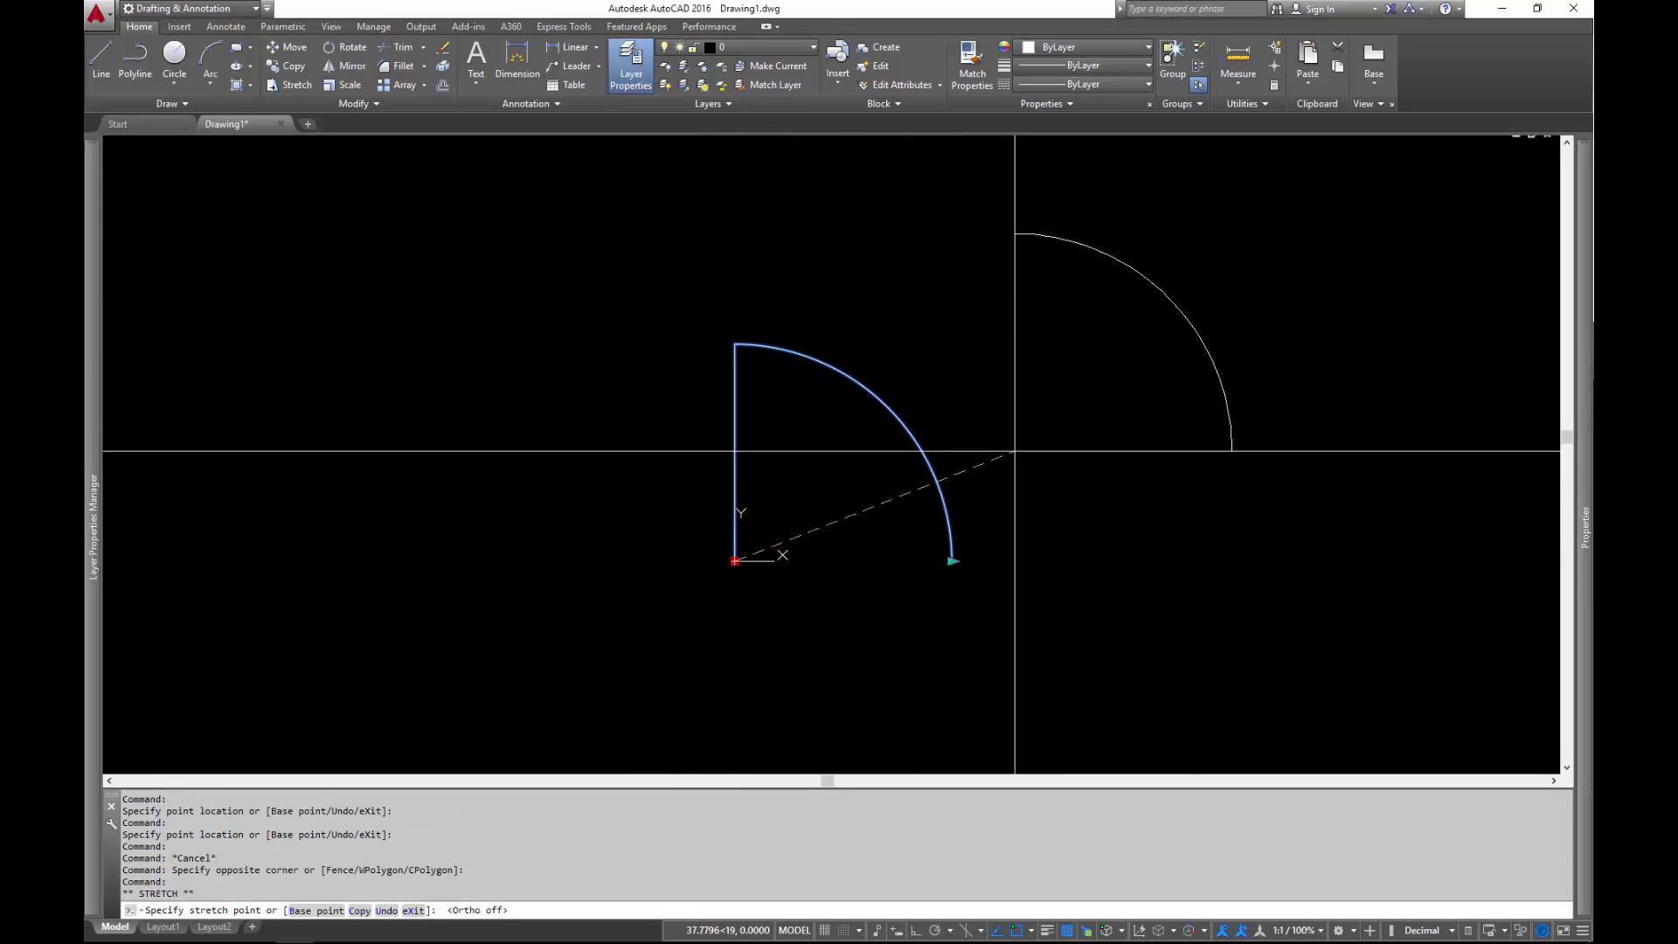
pyautogui.click(1011, 432)
pyautogui.moveTo(1011, 433); pyautogui.dragTo(917, 513, button='middle')
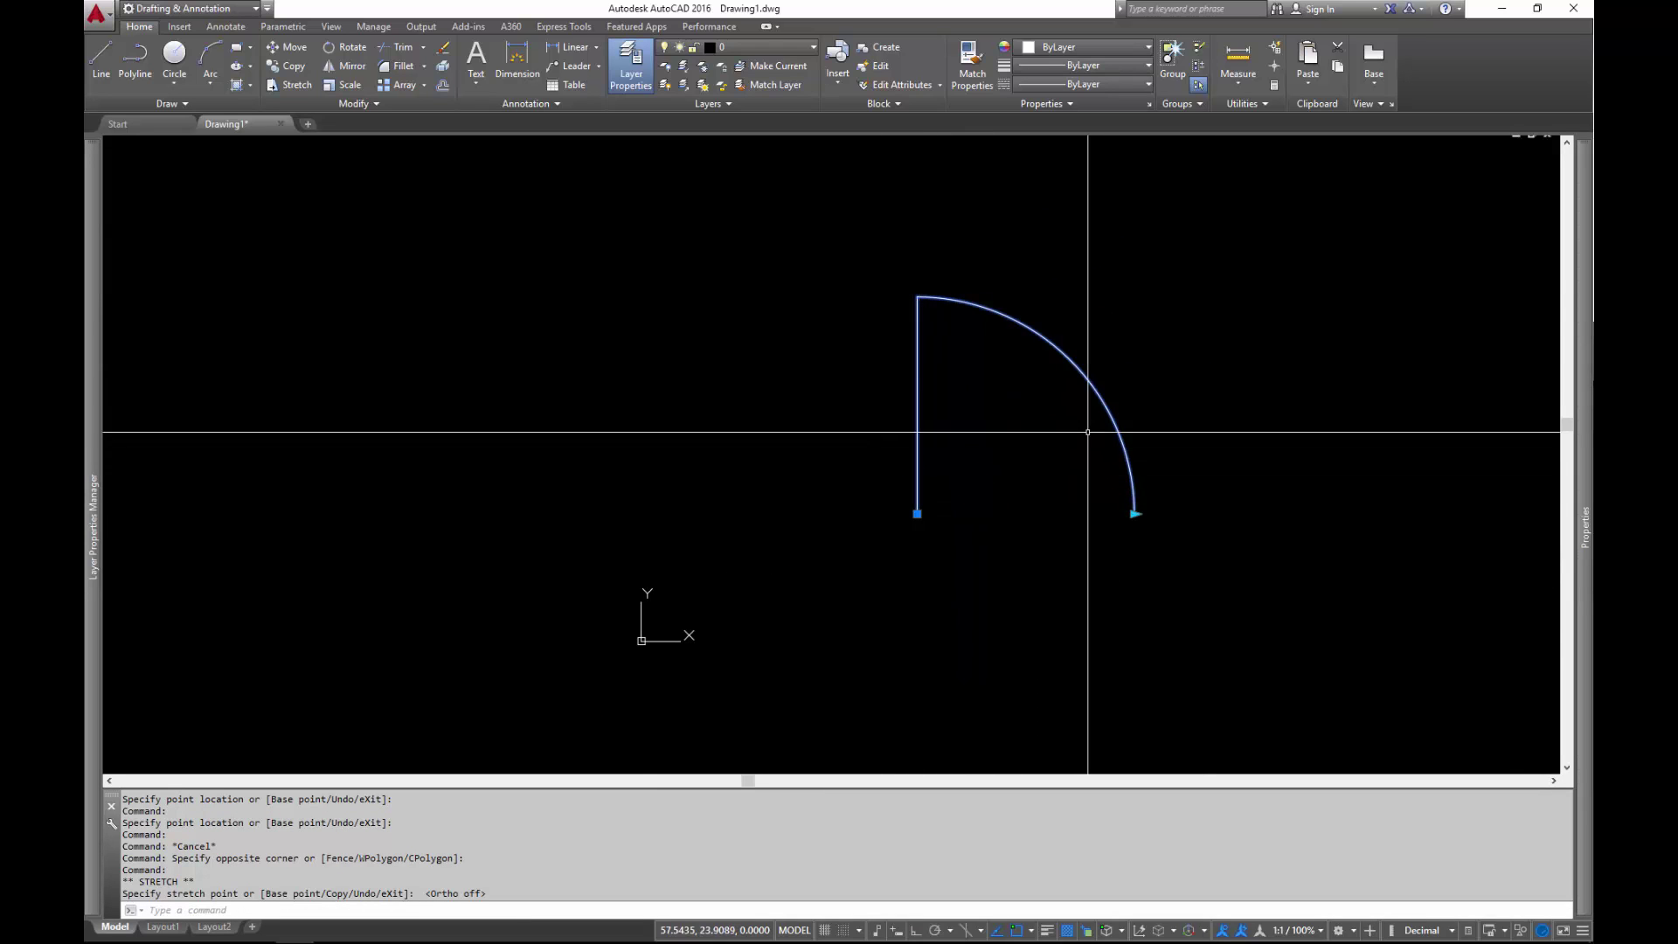
# - Reopen the Door block and move its geometry and Width parameter up and to the right, away from the block origin
pyautogui.press('Return')
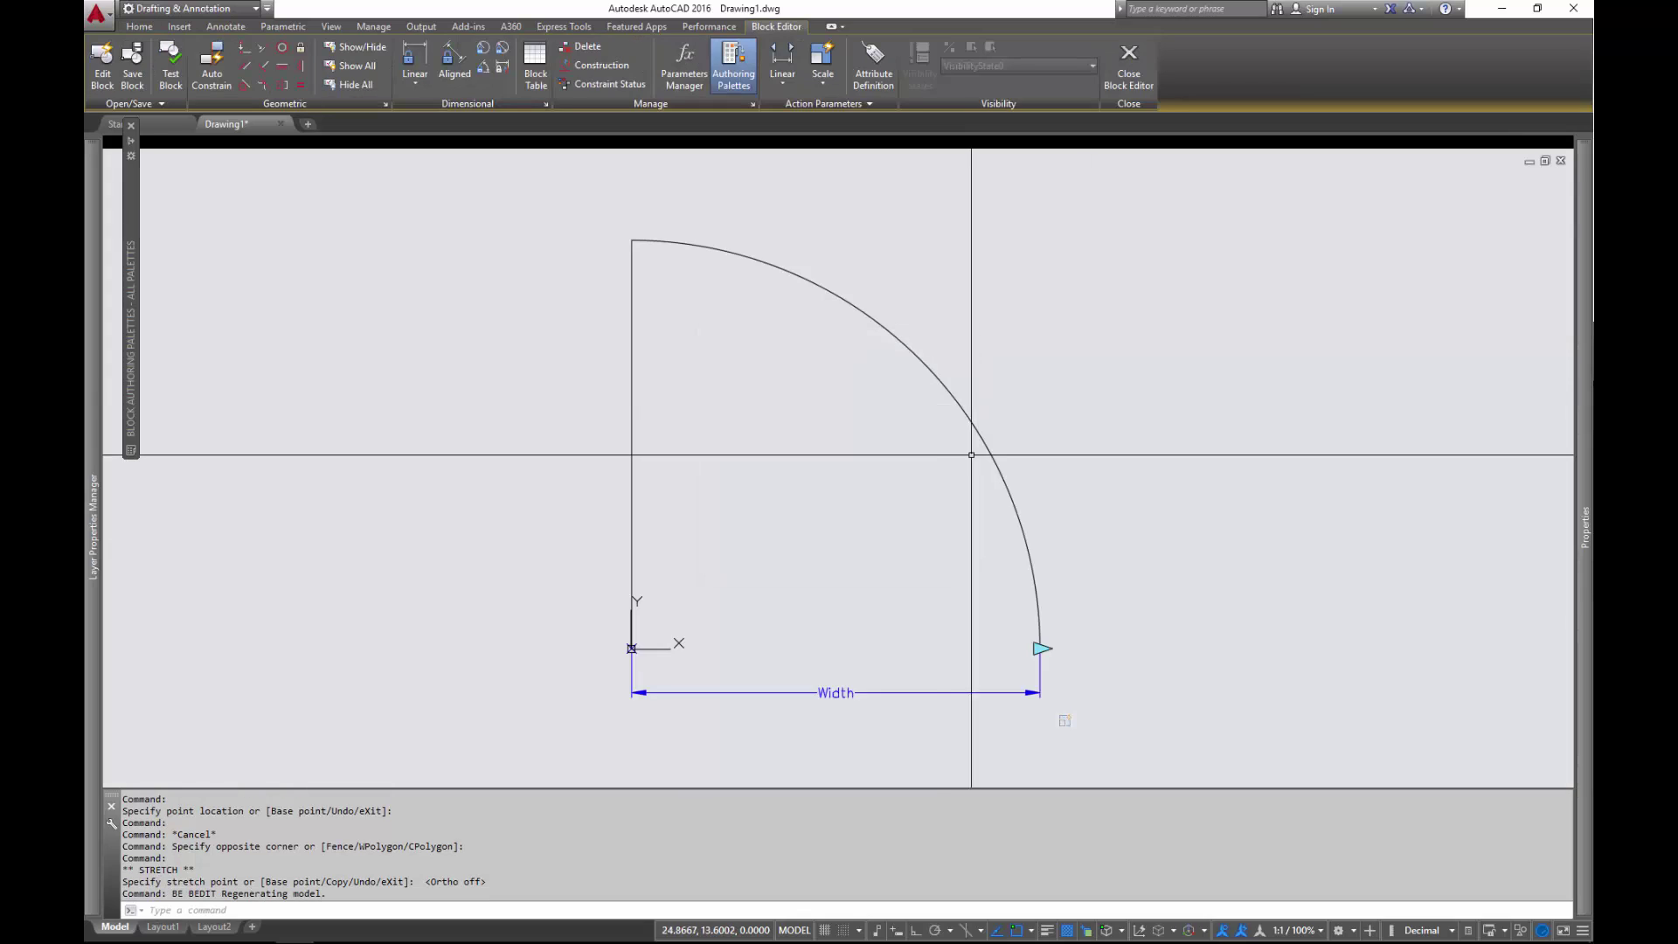
pyautogui.write('m')
pyautogui.press('Return')
pyautogui.click(1032, 284)
pyautogui.click(678, 667)
pyautogui.press('space')
pyautogui.click(717, 704)
pyautogui.click(908, 648)
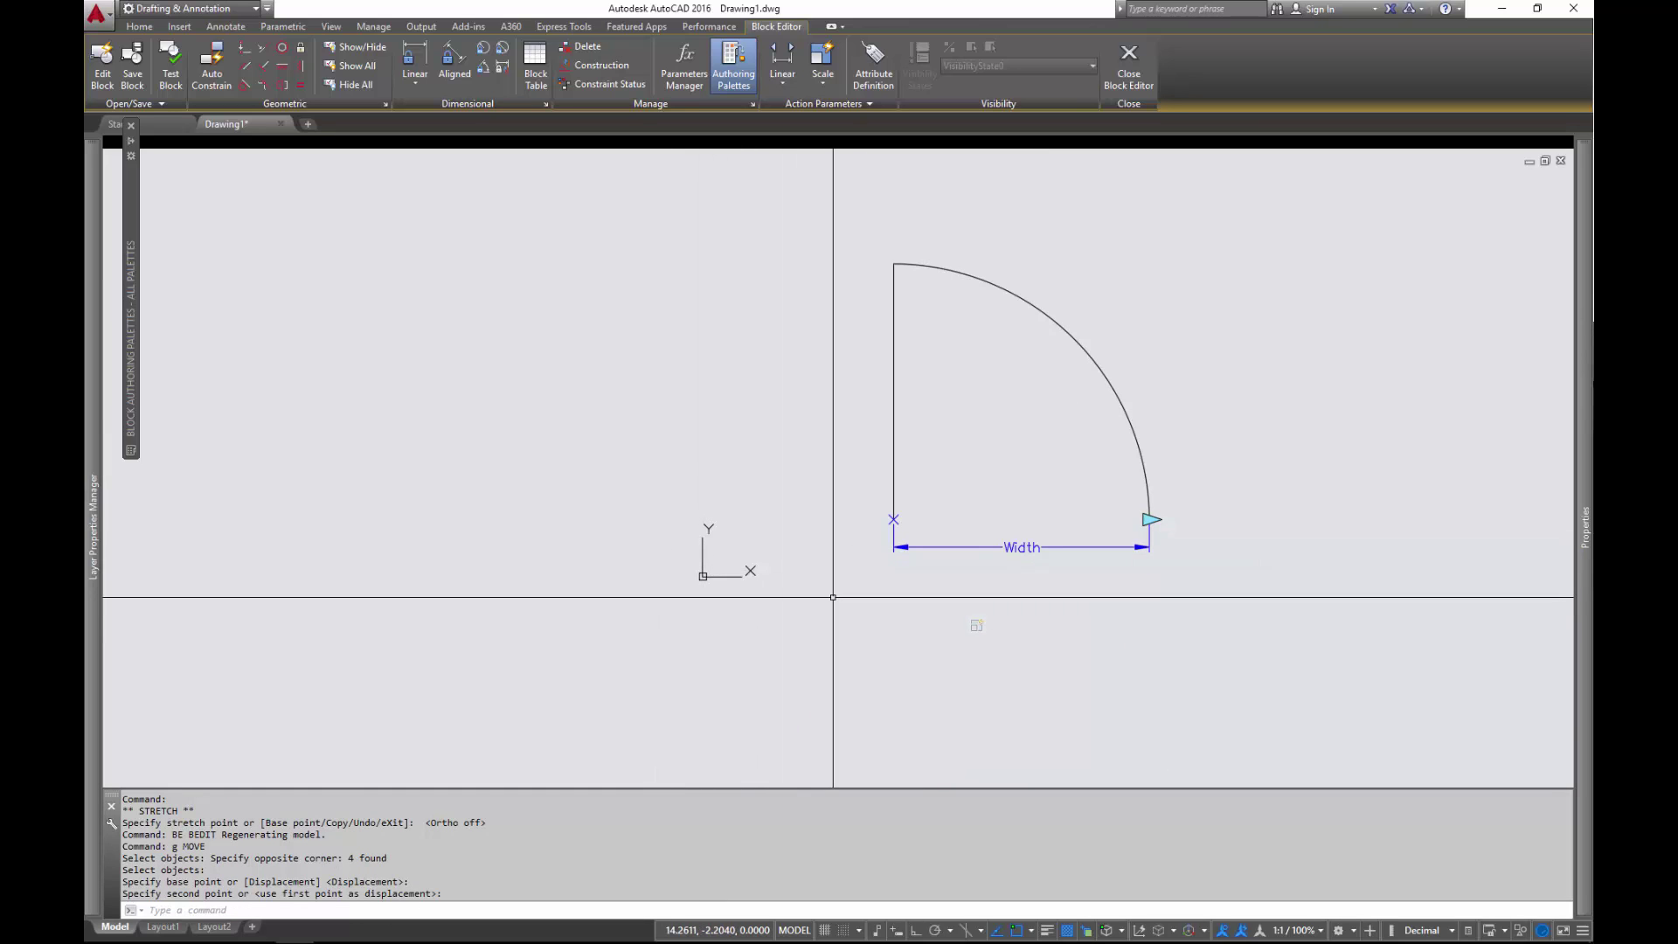
# - Save the Door block with the offset geometry and close the block editor
pyautogui.write('bs')
pyautogui.press('Return')
pyautogui.press('Return')
pyautogui.write('bc')
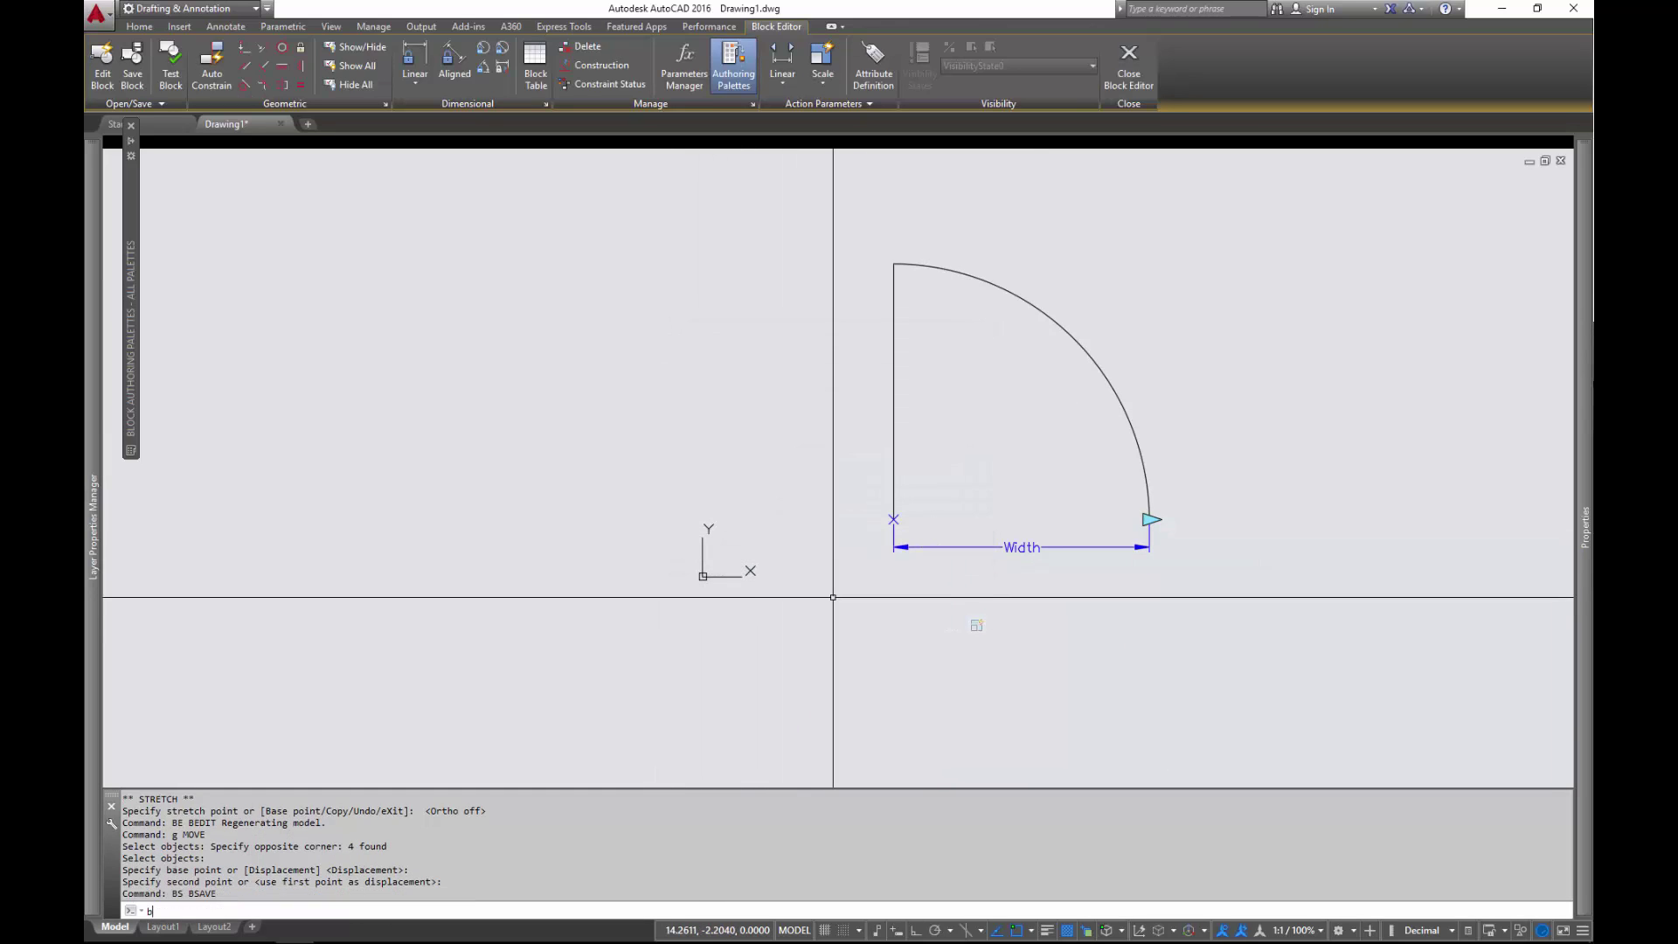
pyautogui.press('Return')
# - Select the door block and move it by its offset base grip, closer to the drawing origin
pyautogui.click(1151, 302)
pyautogui.click(1022, 437)
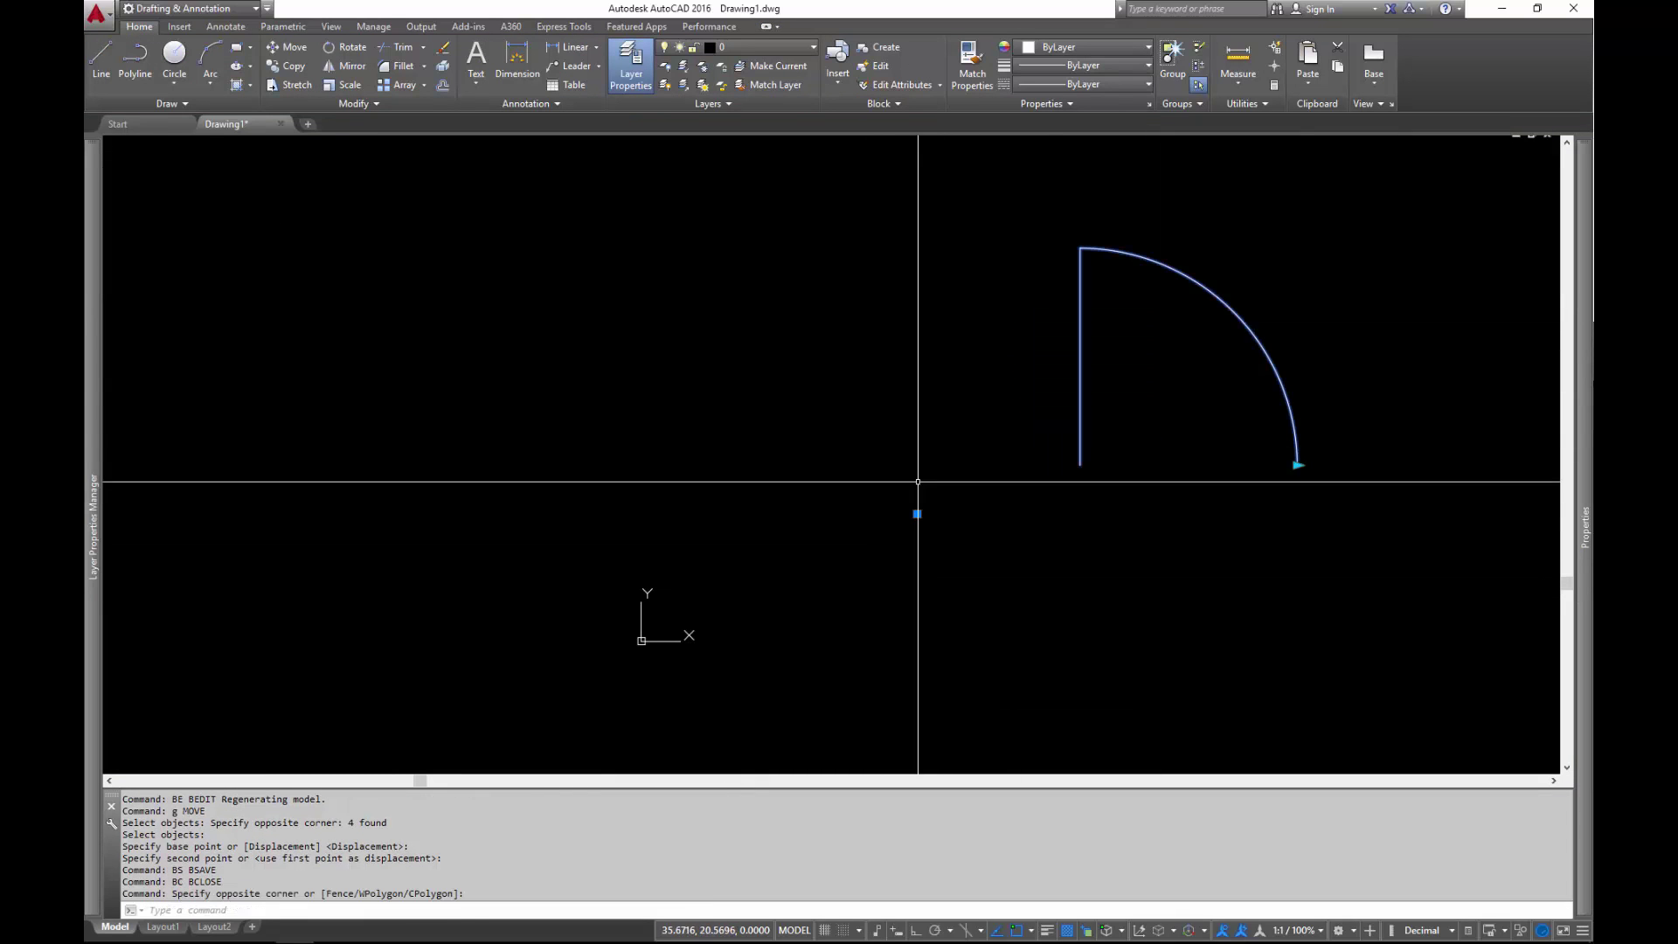
pyautogui.click(916, 514)
pyautogui.click(730, 582)
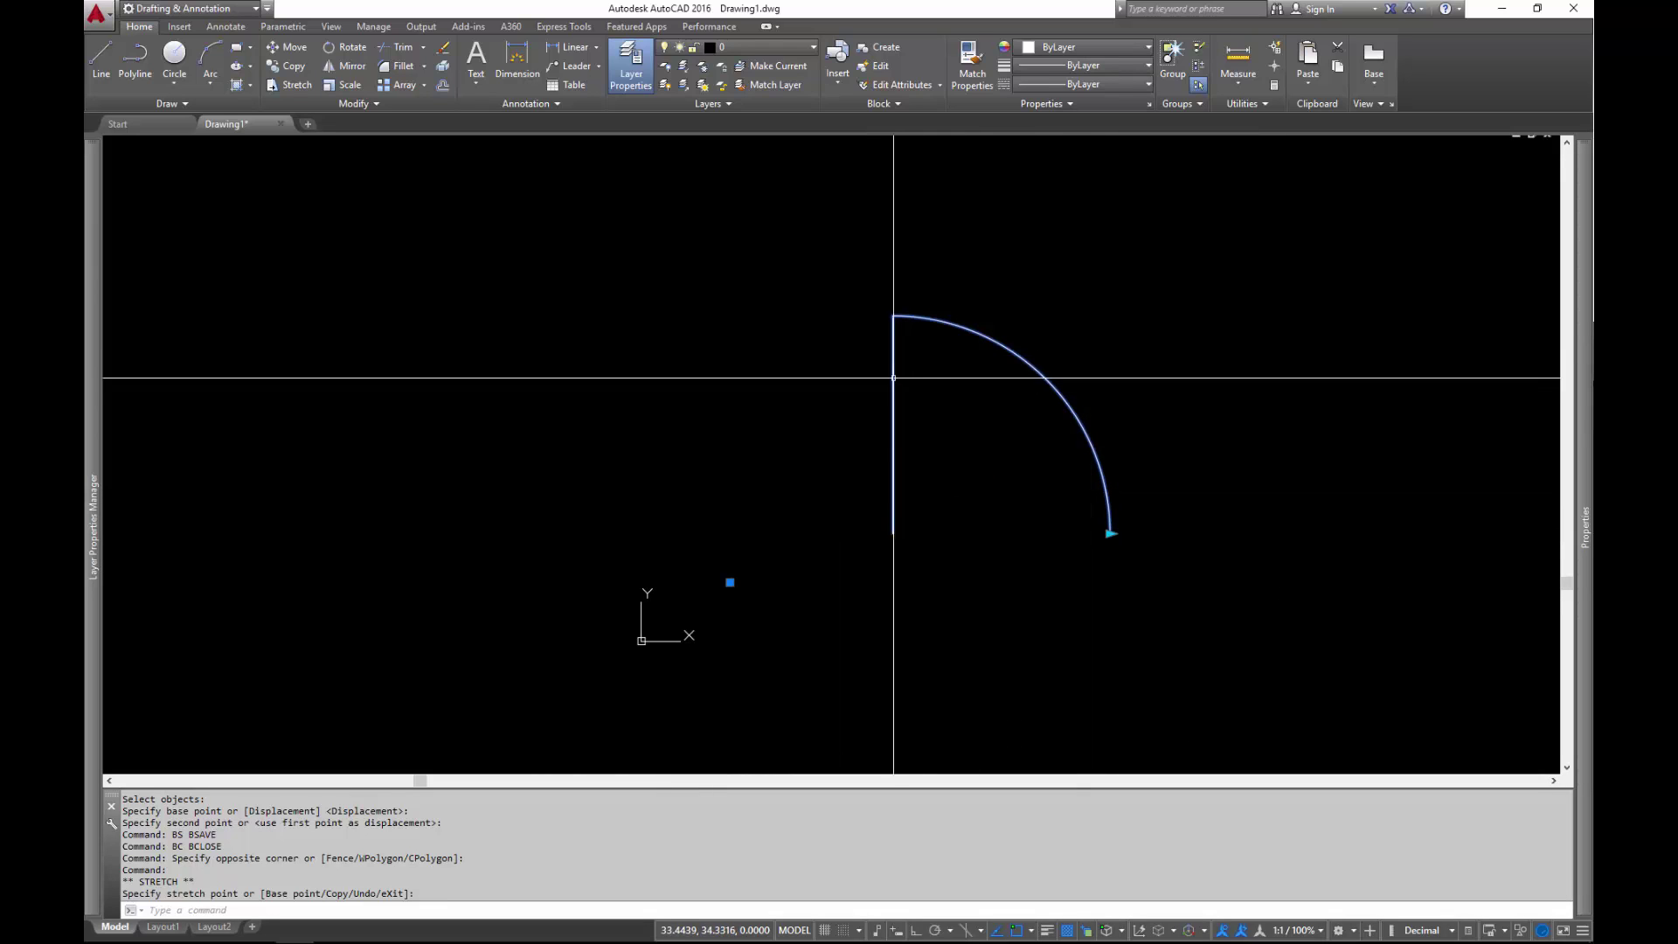
# - Reopen the Door block and move all its geometry from the leaf's lower end to 0,0
pyautogui.write('e')
pyautogui.press('Return')
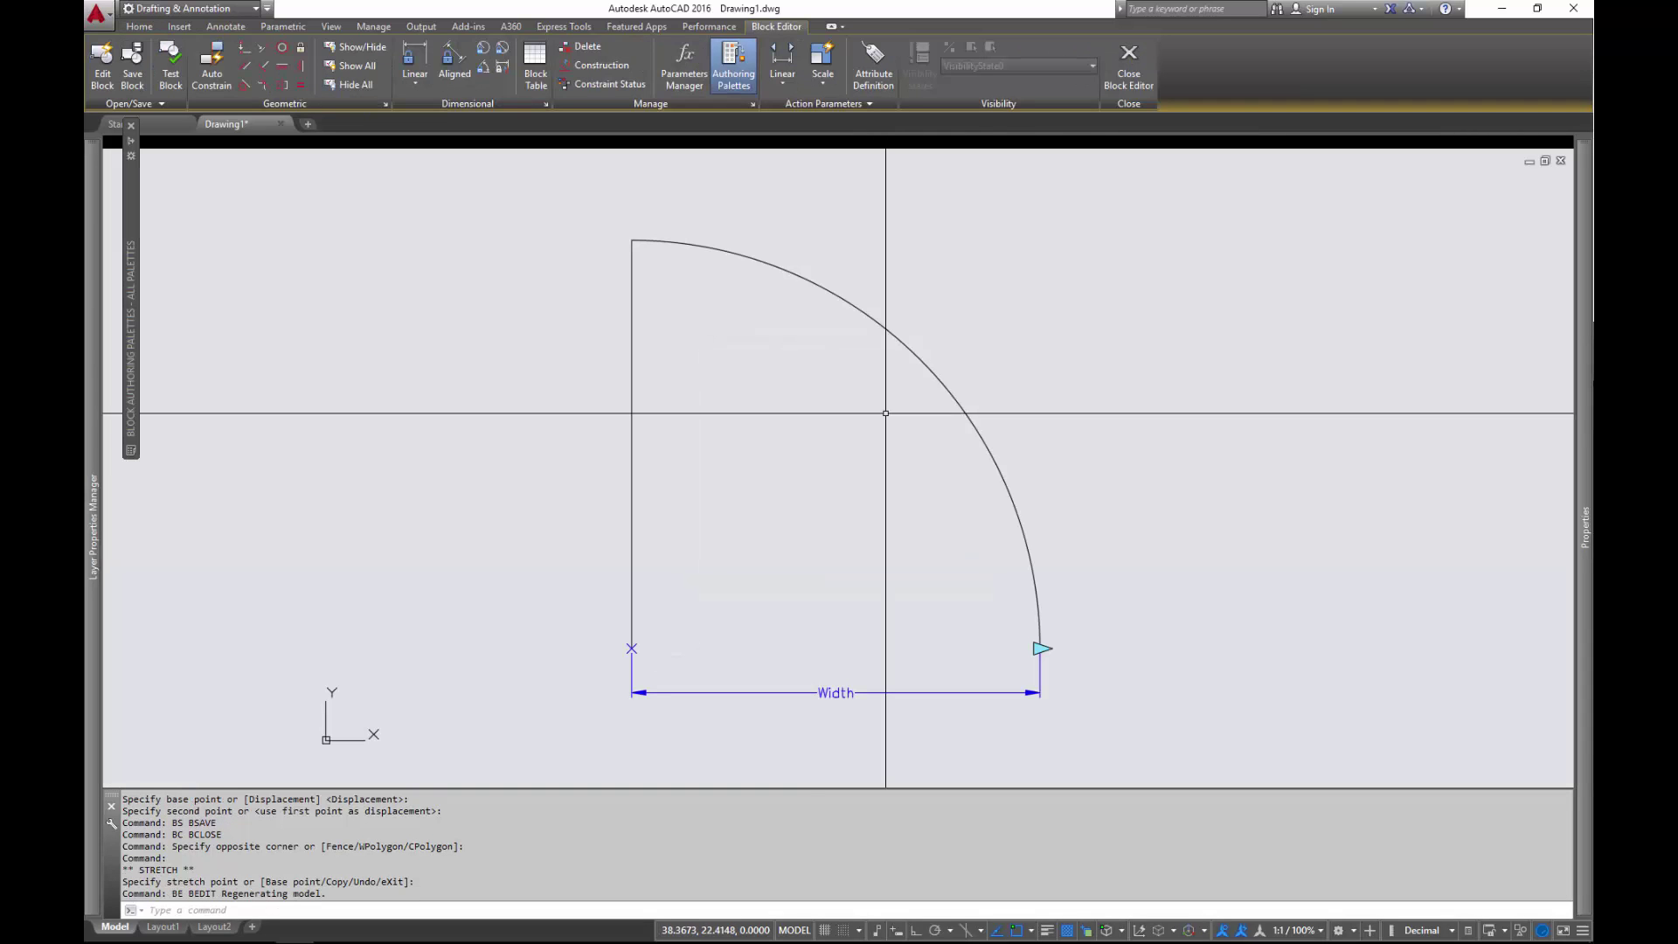
pyautogui.write('g')
pyautogui.press('Return')
pyautogui.click(1070, 273)
pyautogui.click(605, 678)
pyautogui.press('Return')
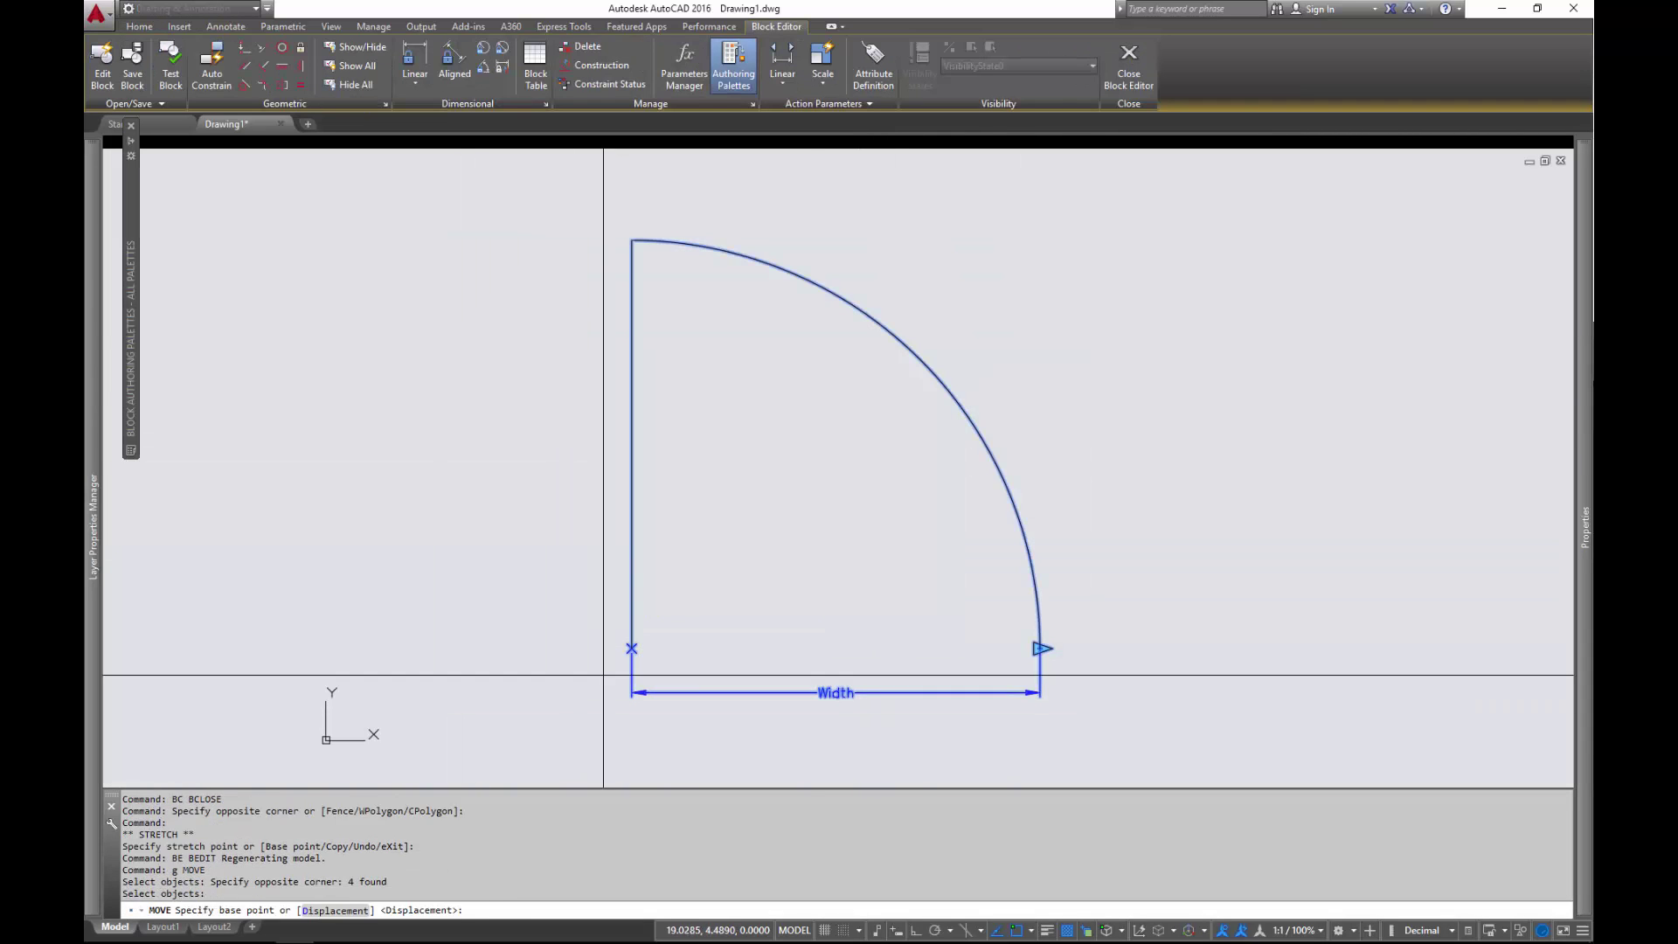
pyautogui.click(631, 648)
pyautogui.write('0,0')
pyautogui.press('Return')
pyautogui.scroll(-2, 747, 386)
pyautogui.moveTo(569, 542)
pyautogui.mouseDown(button='middle')
pyautogui.moveTo(699, 548)
pyautogui.moveTo(751, 523)
pyautogui.mouseUp(button='middle')
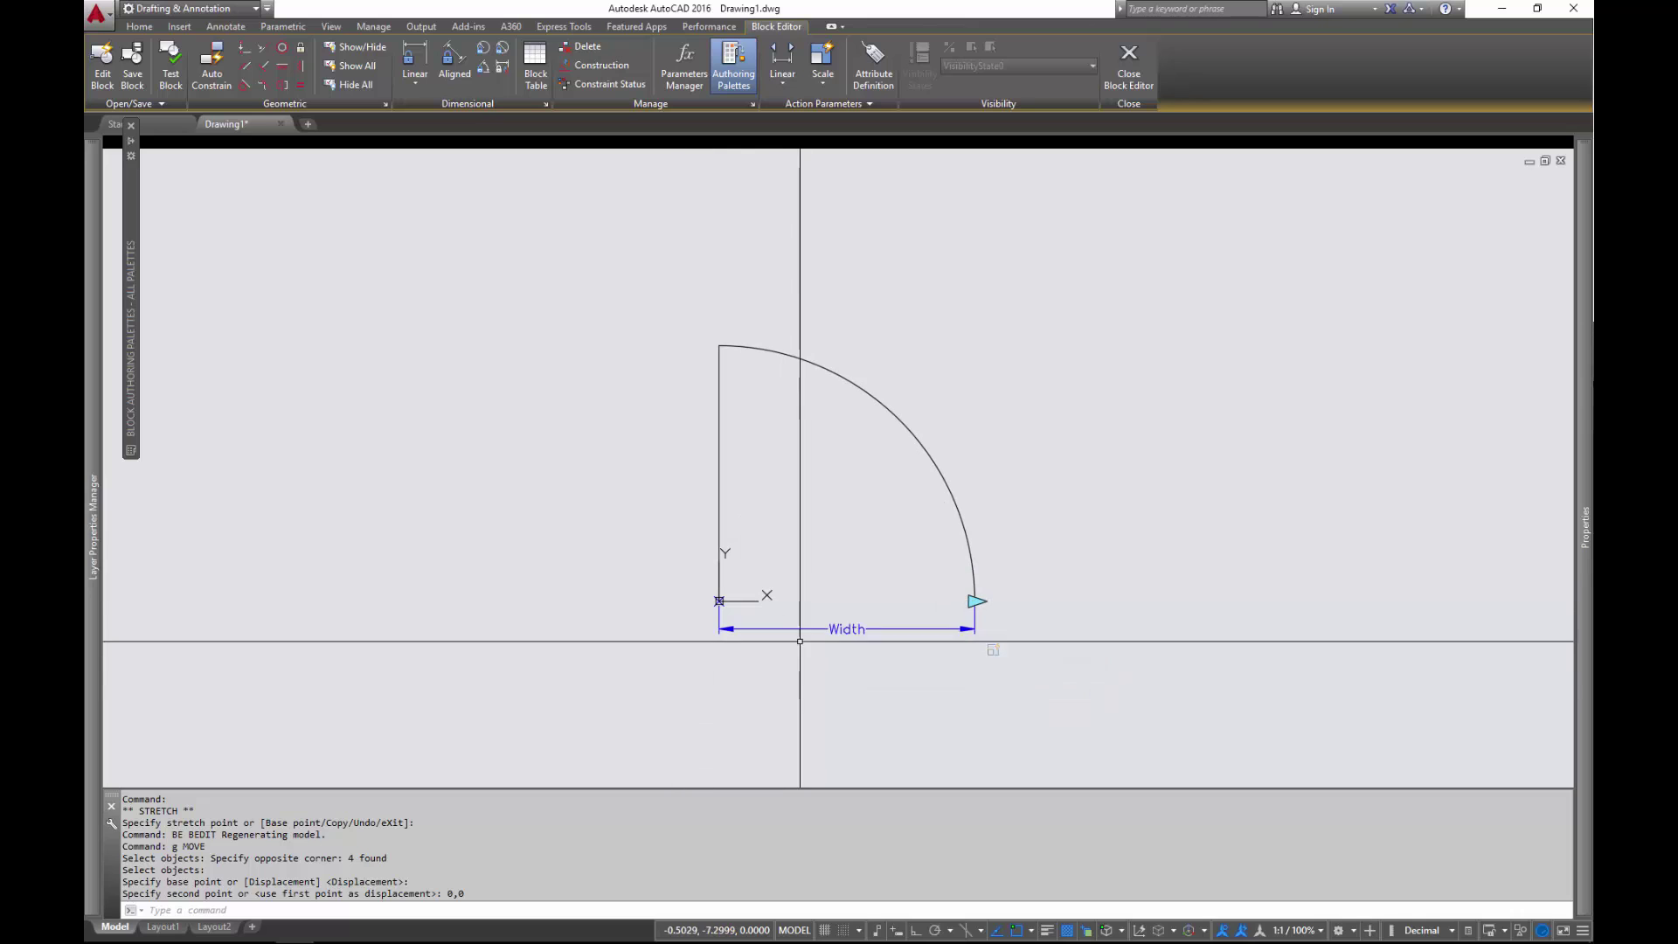
# - Save the Door block with its restored base point and close the block editor
pyautogui.write('BS')
pyautogui.press('Return')
pyautogui.press('Return')
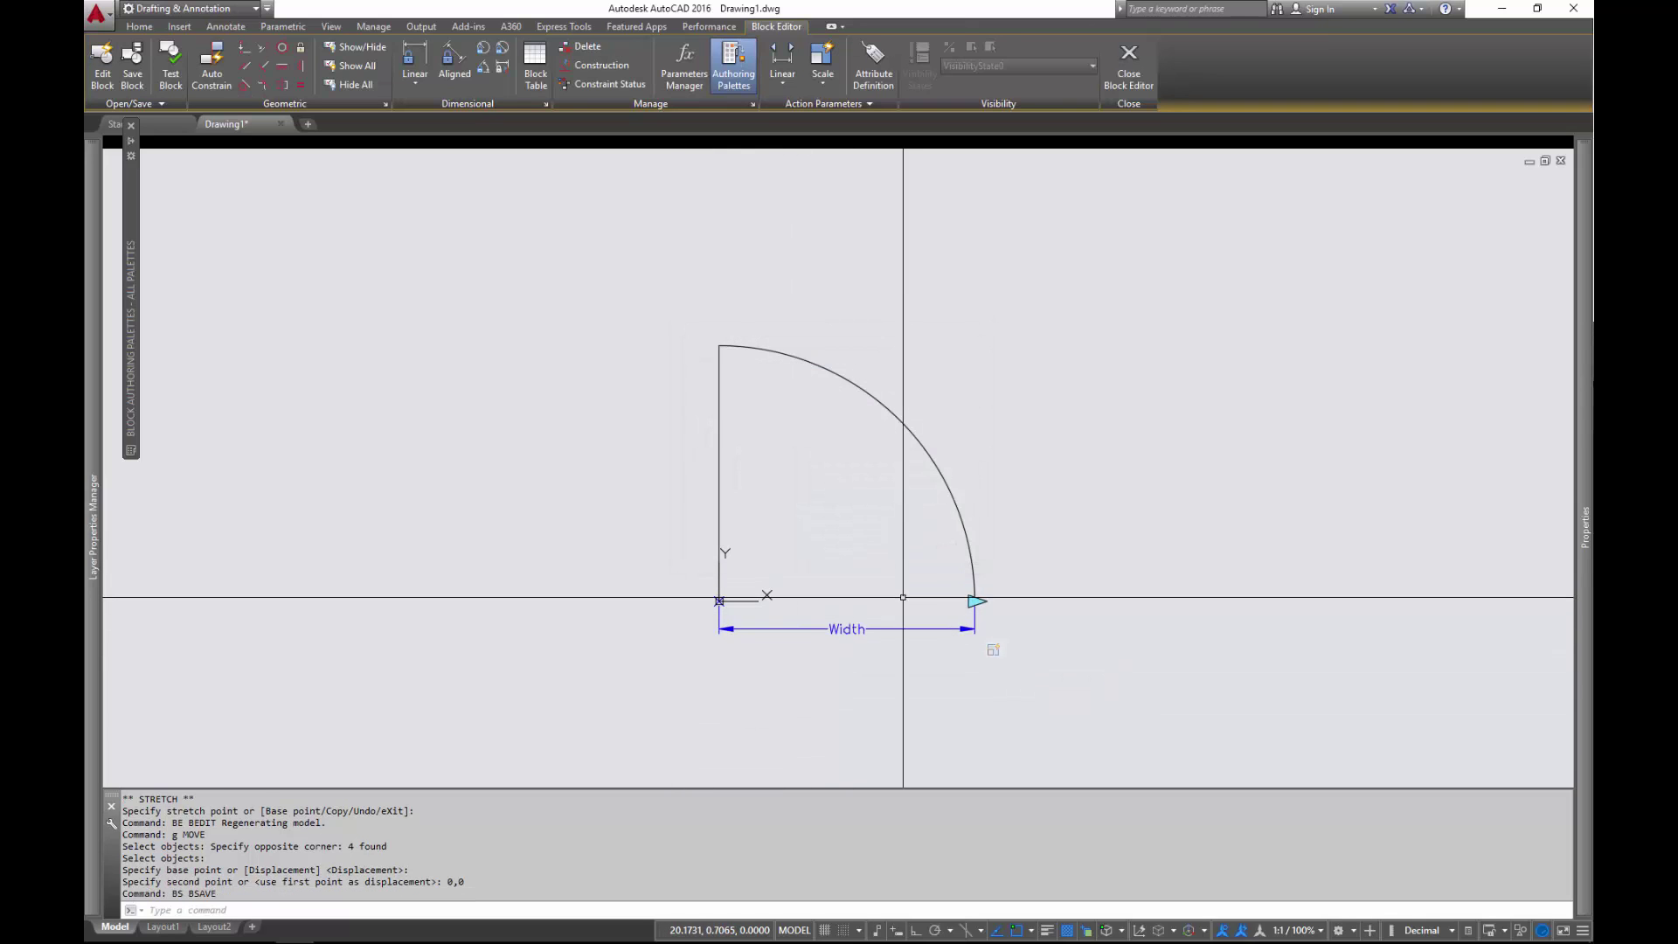
pyautogui.write('BC')
pyautogui.press('Return')
# - Widen the door block with its Width grip to about 34.5
pyautogui.click(822, 488)
pyautogui.click(717, 510)
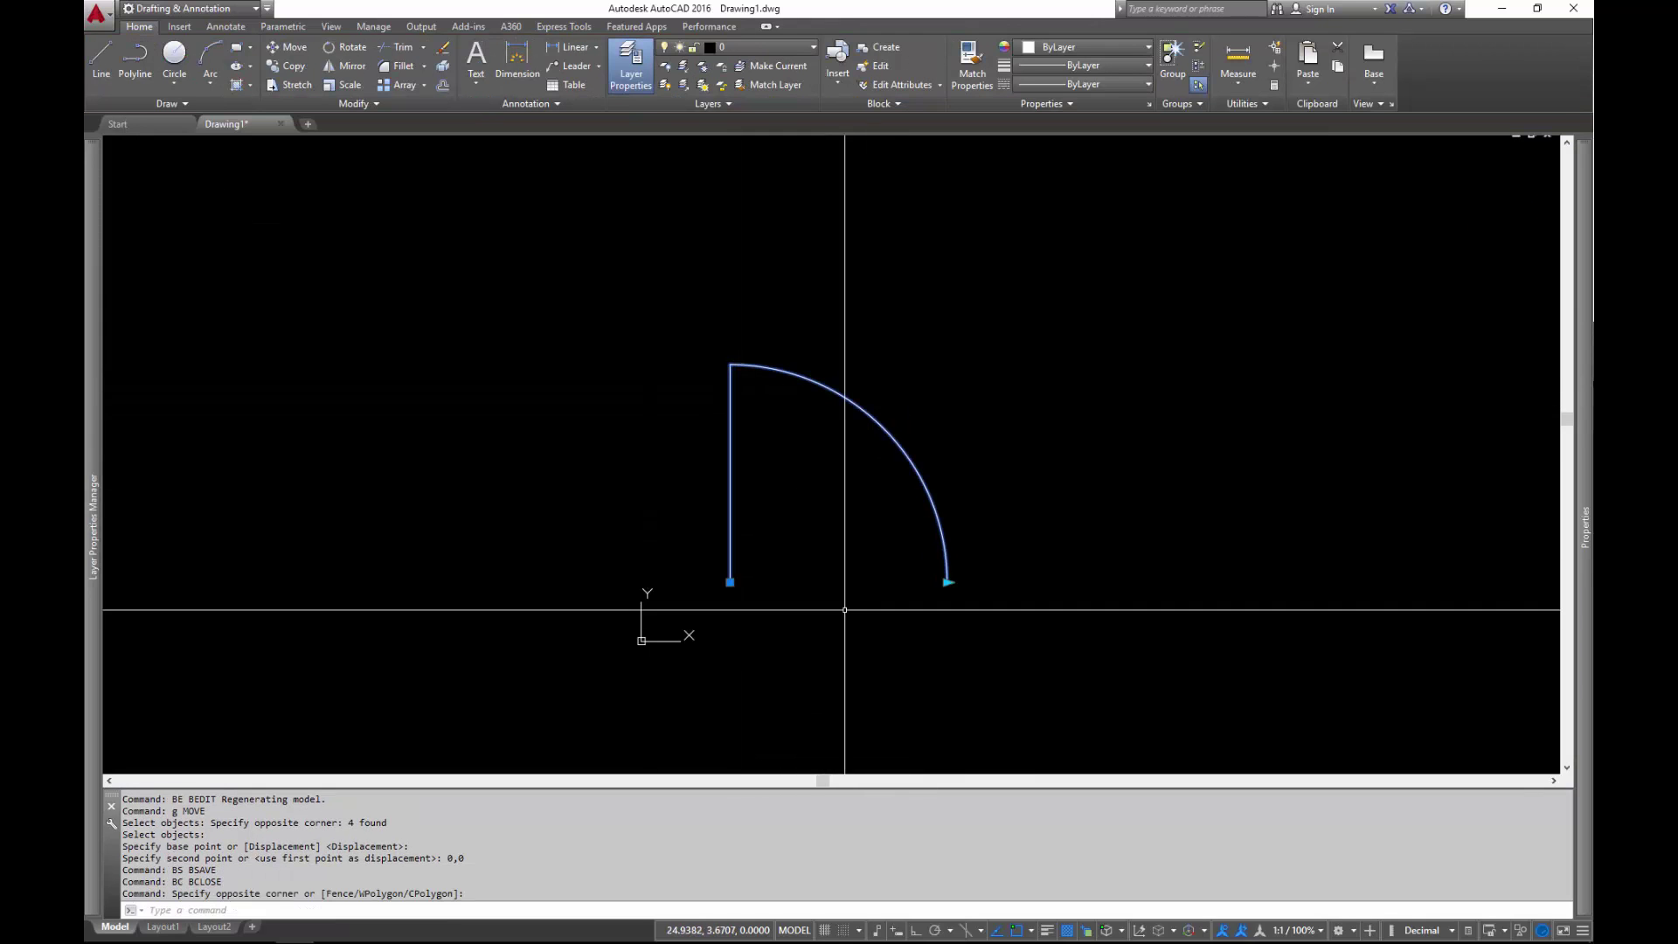
pyautogui.click(947, 582)
pyautogui.click(948, 582)
pyautogui.click(999, 582)
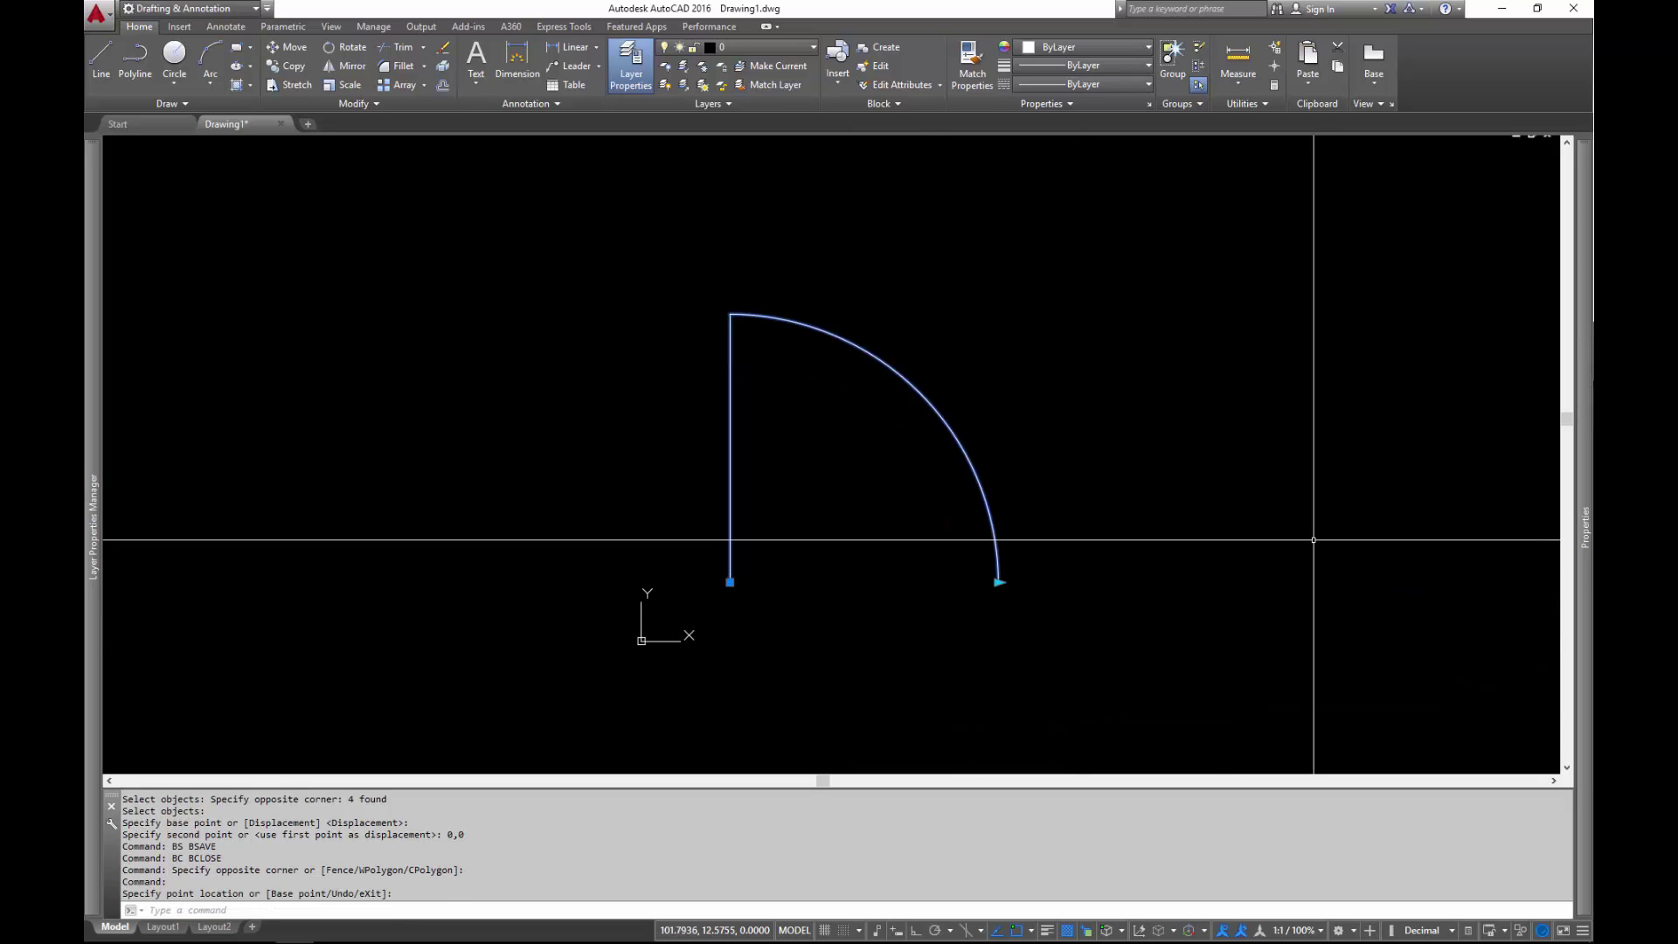
# - Copy the door block horizontally to the right with Ortho on
pyautogui.write('gg')
pyautogui.press('Return')
pyautogui.click(794, 537)
pyautogui.press('F8')
pyautogui.click(1166, 531)
pyautogui.press('Return')
# - Select both door blocks and set one common Width value for them, clearing the selection when done
pyautogui.click(1262, 293)
pyautogui.click(891, 428)
pyautogui.moveTo(1580, 560)
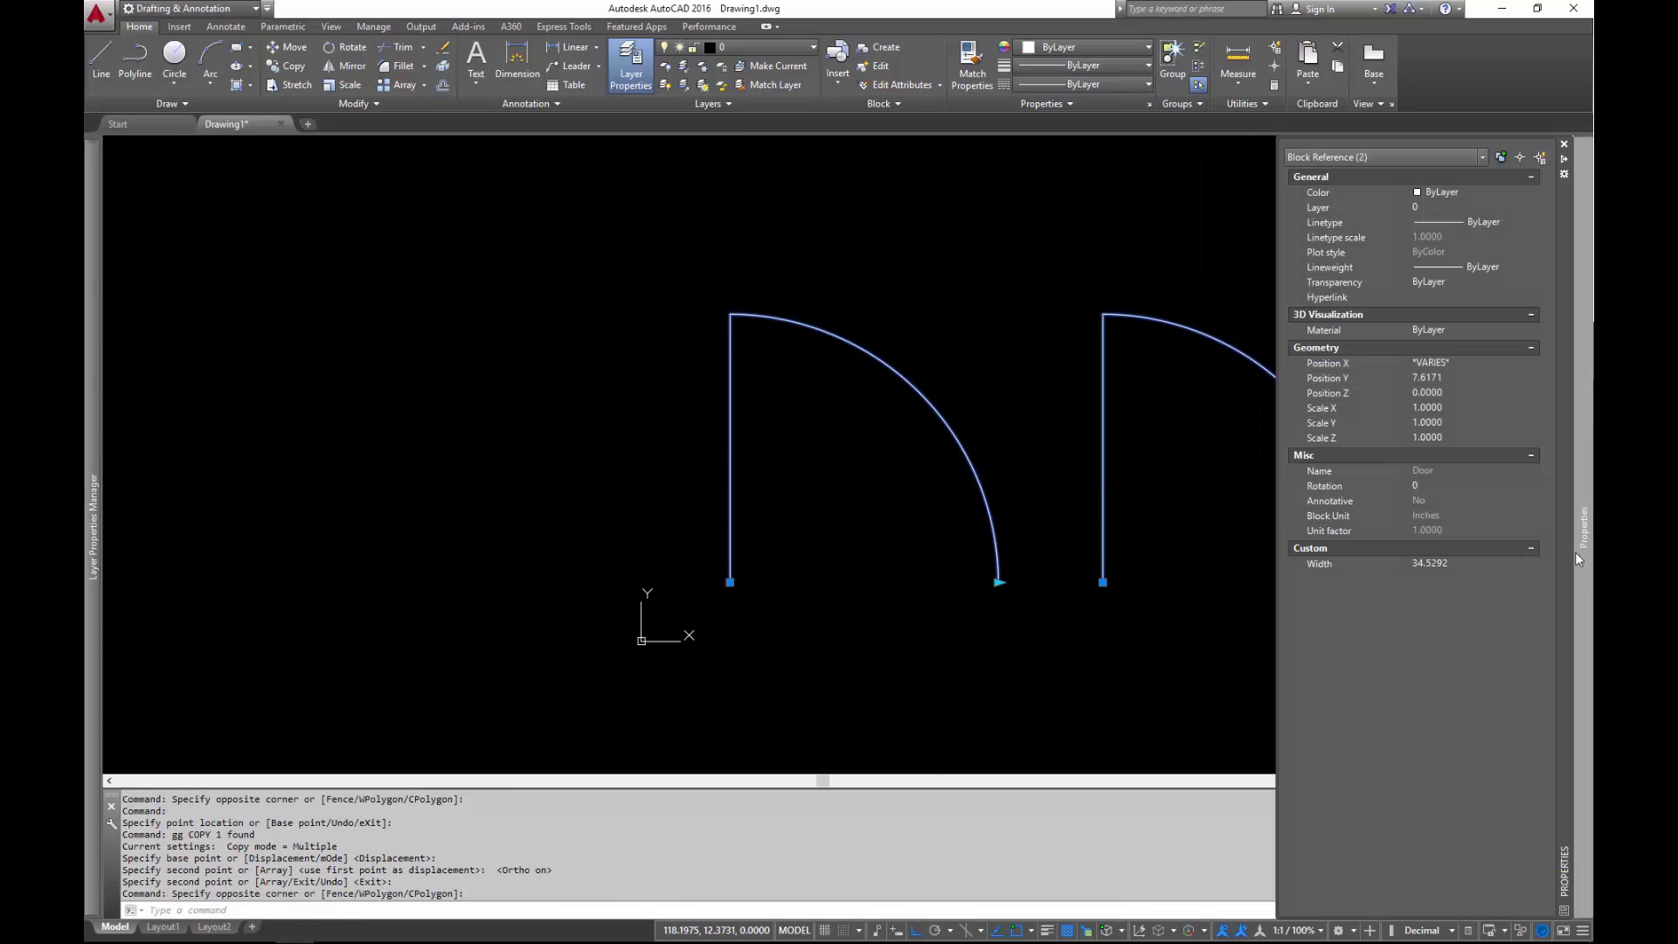
pyautogui.press('Return')
pyautogui.rightClick(1466, 561)
pyautogui.press('Escape')
pyautogui.press('Escape')
pyautogui.moveTo(954, 557); pyautogui.dragTo(565, 521, button='middle')
pyautogui.scroll(-2, 879, 464)
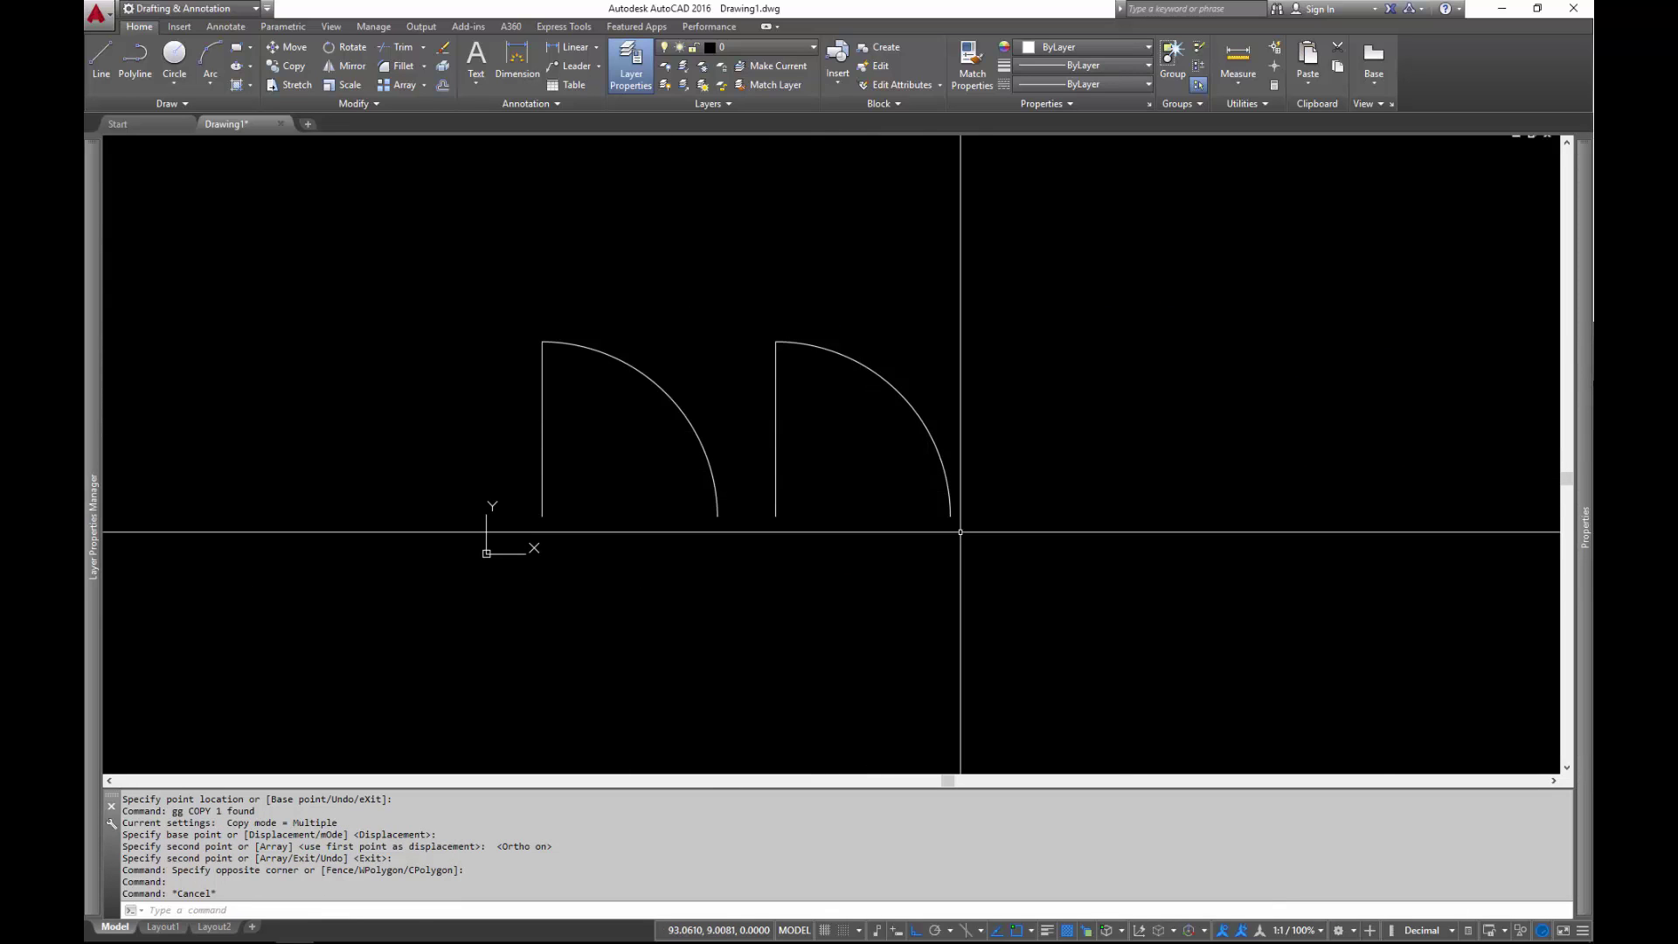